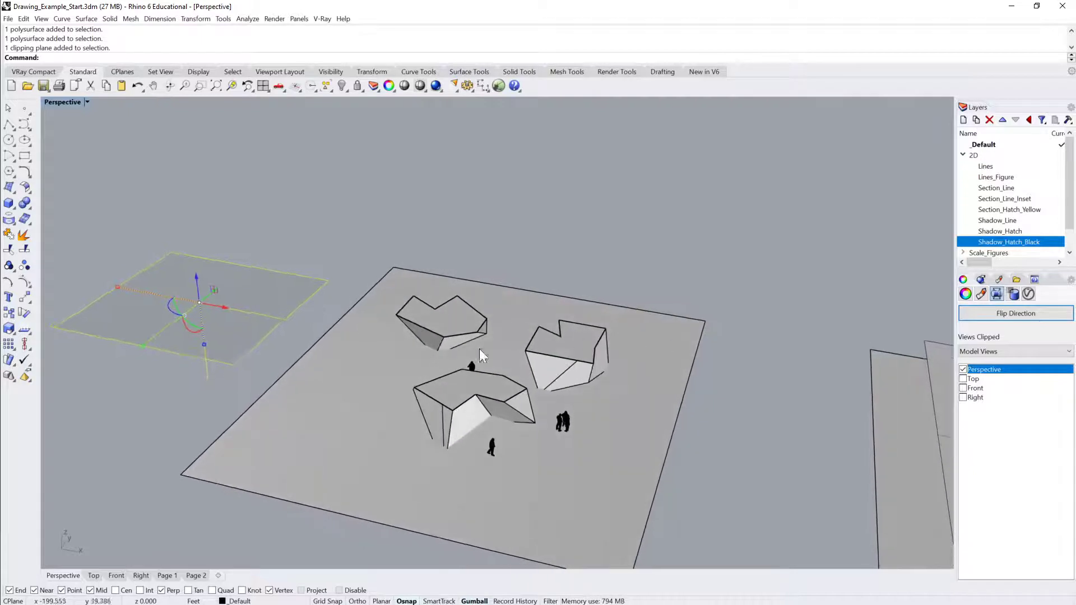
right_drag(589, 371, 448, 317)
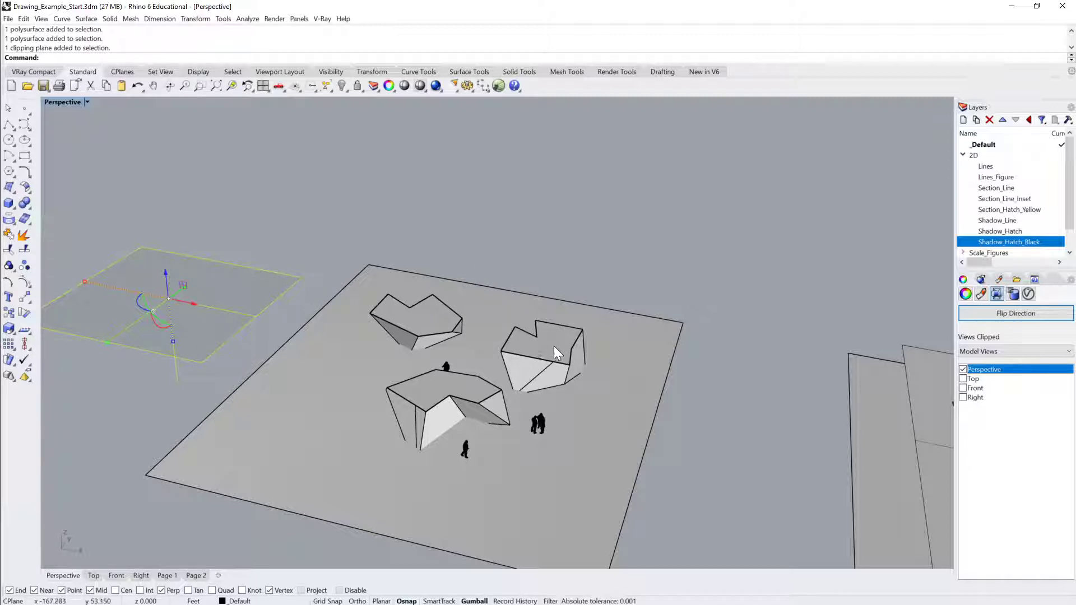
scroll(561, 334, up, 3)
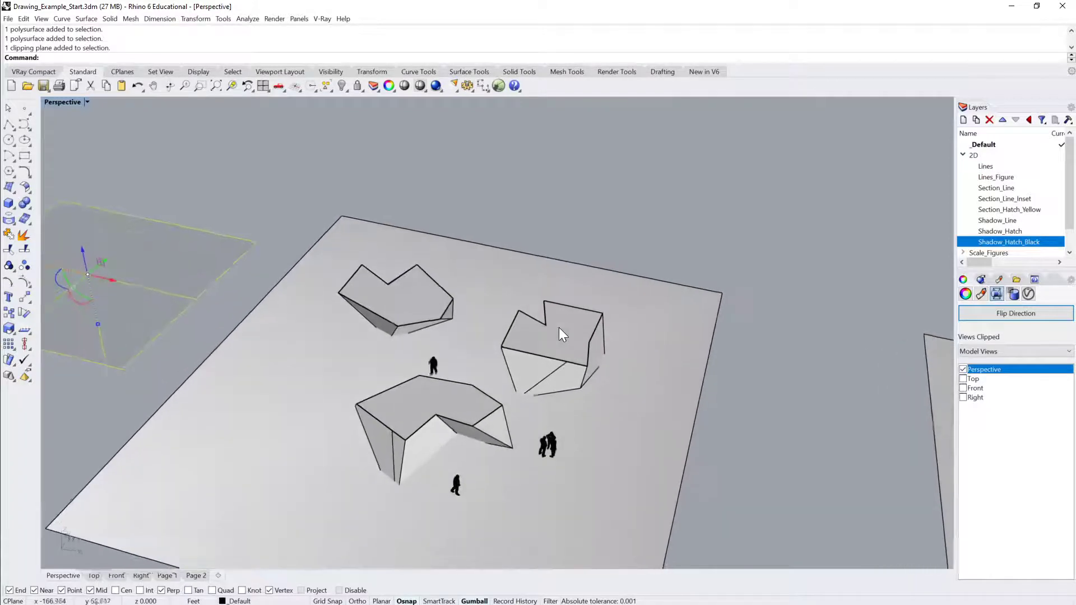
scroll(570, 336, down, 3)
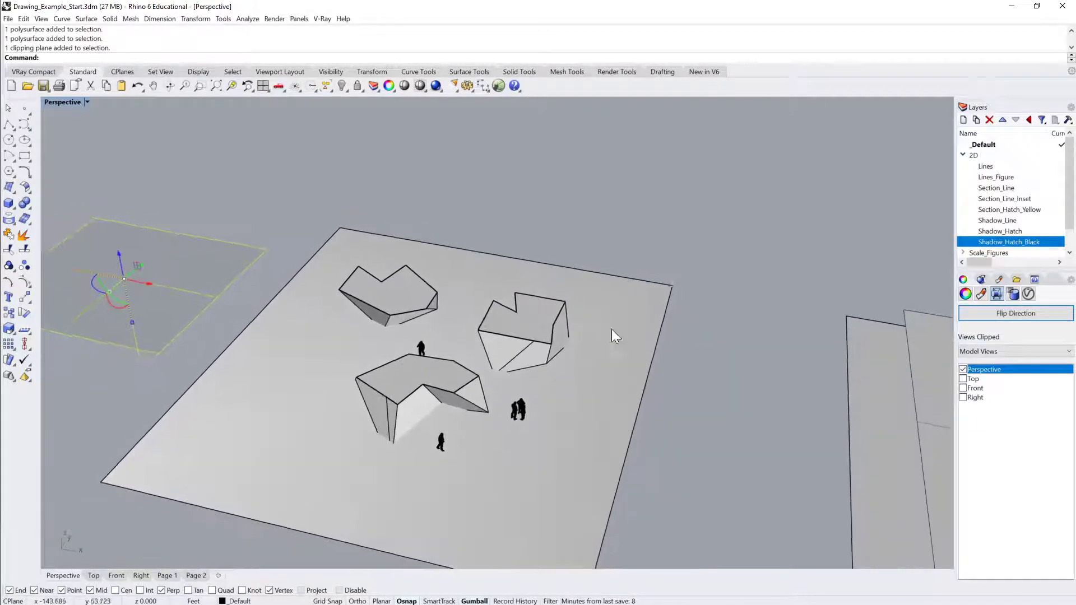
click(717, 300)
scroll(638, 299, up, 1)
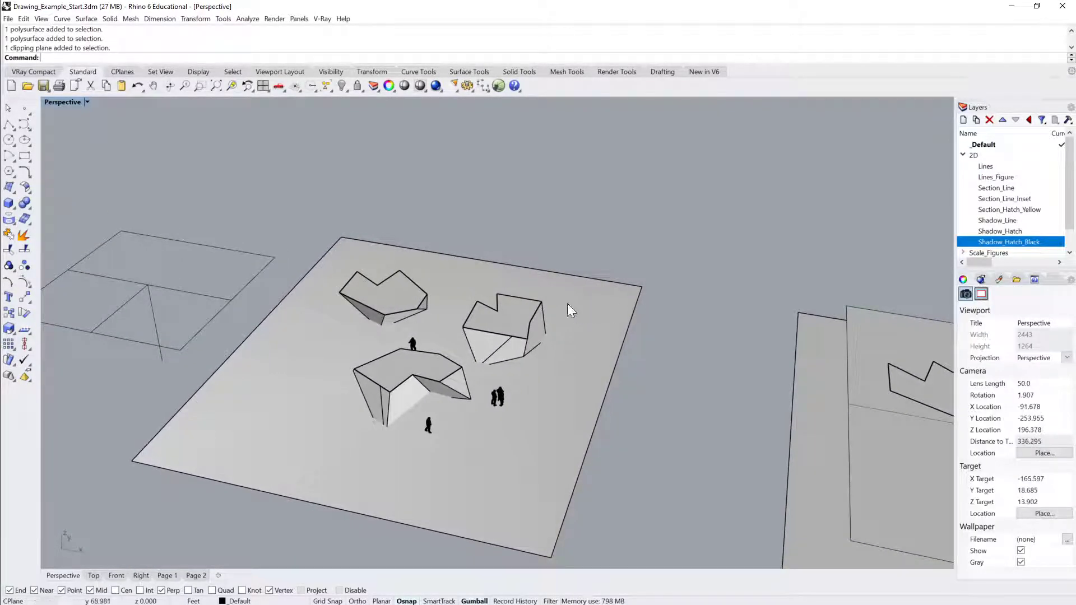
scroll(549, 304, down, 1)
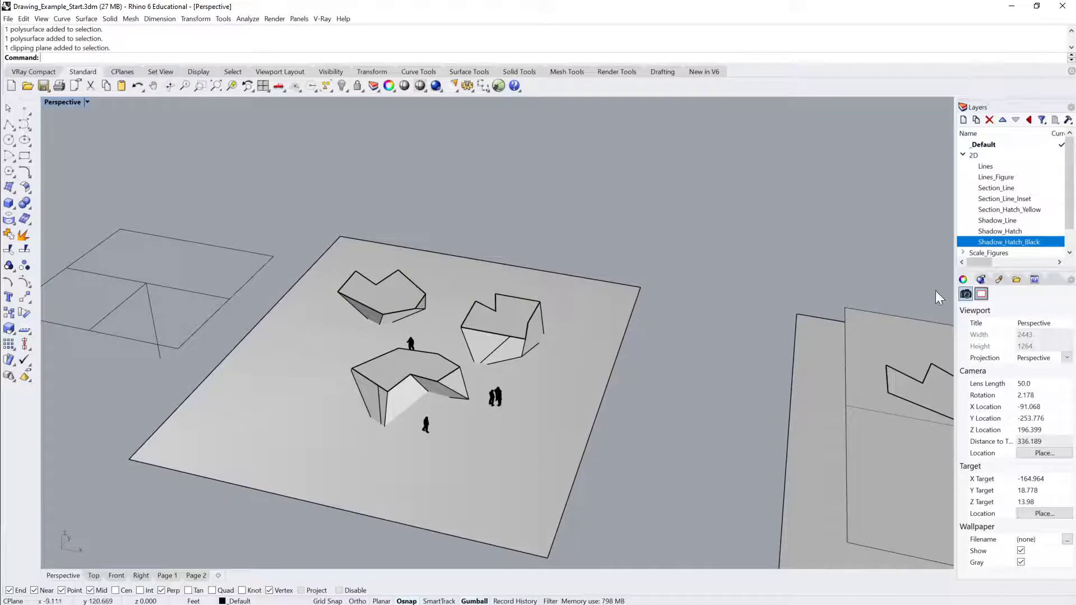
Turn off the clipping plane's effect in the Perspective view and set that view's display mode to Ghosted.
click(236, 291)
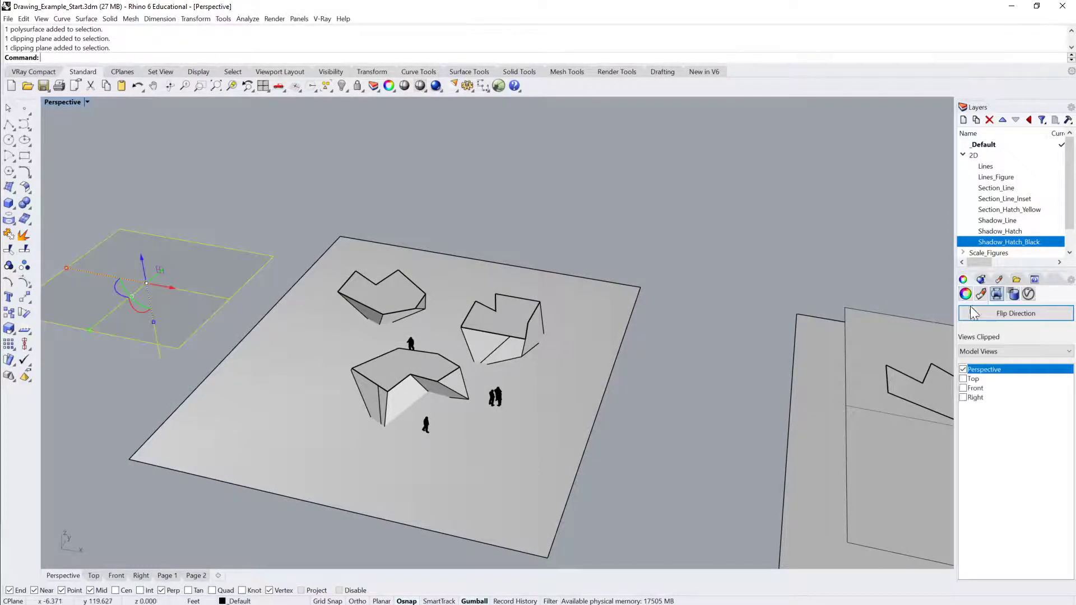
click(967, 373)
right_drag(727, 331, 553, 265)
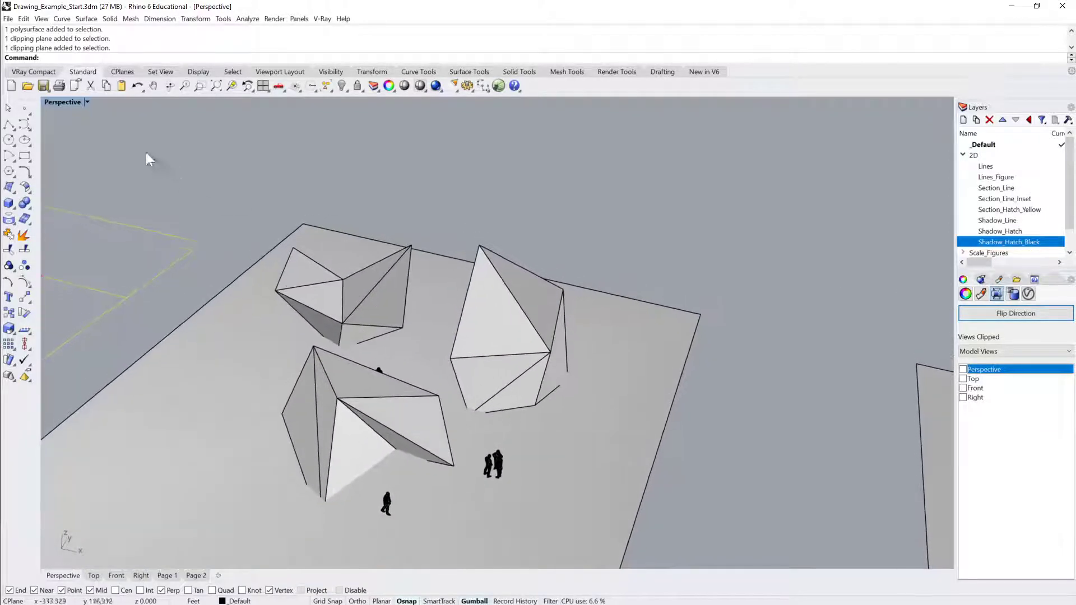
click(85, 102)
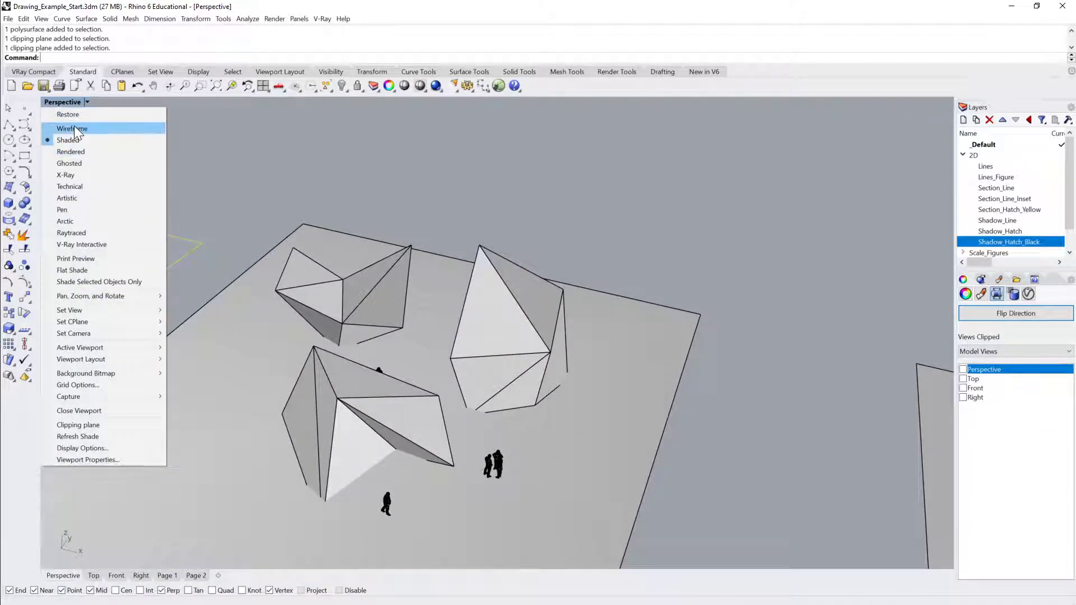
click(71, 163)
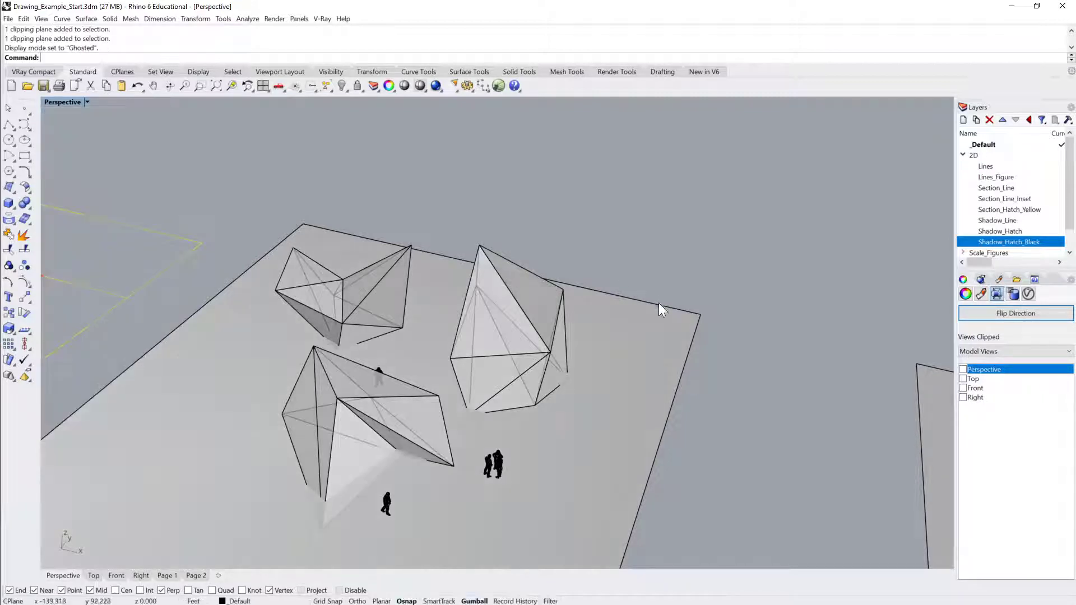
Offset the closed volume beside the pair of scale figures inward by 2 ft with OffsetSrf, using round corners and solid output.
right_drag(658, 302, 561, 252)
click(549, 238)
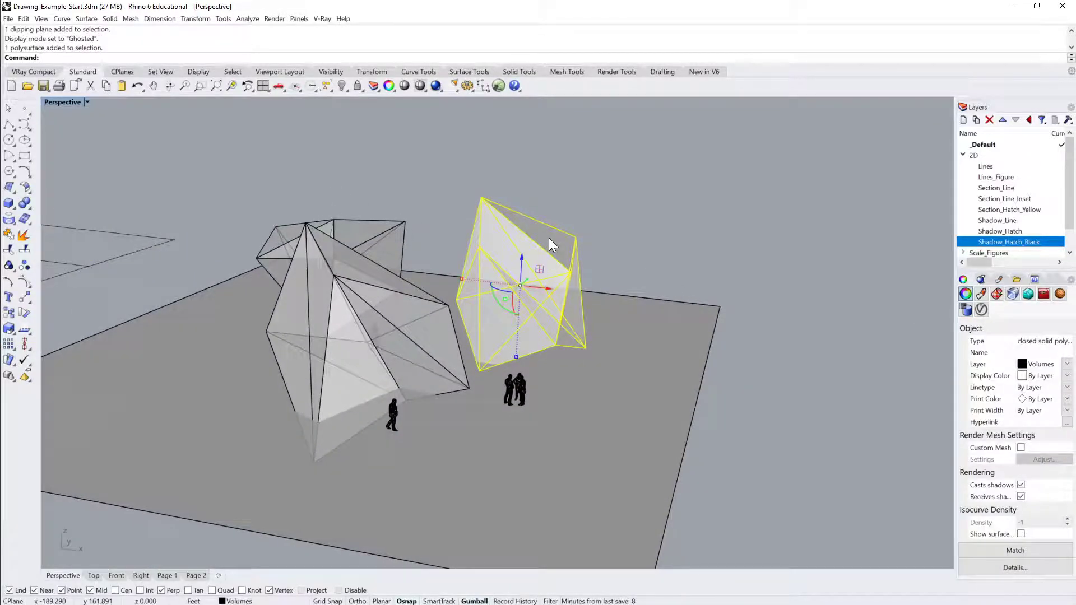
text(OffsetSrf)
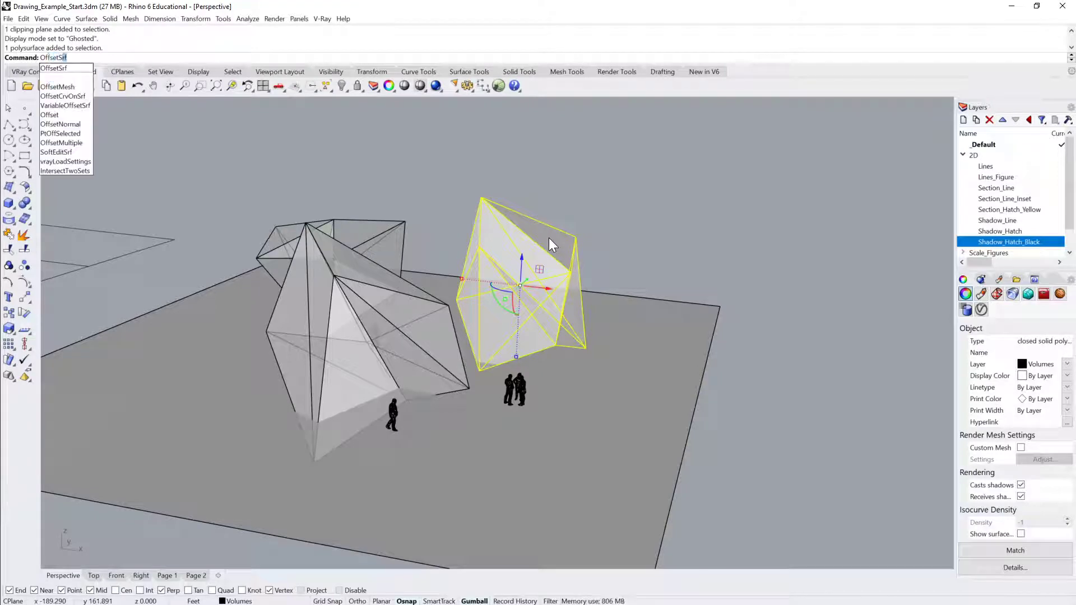
key(Return)
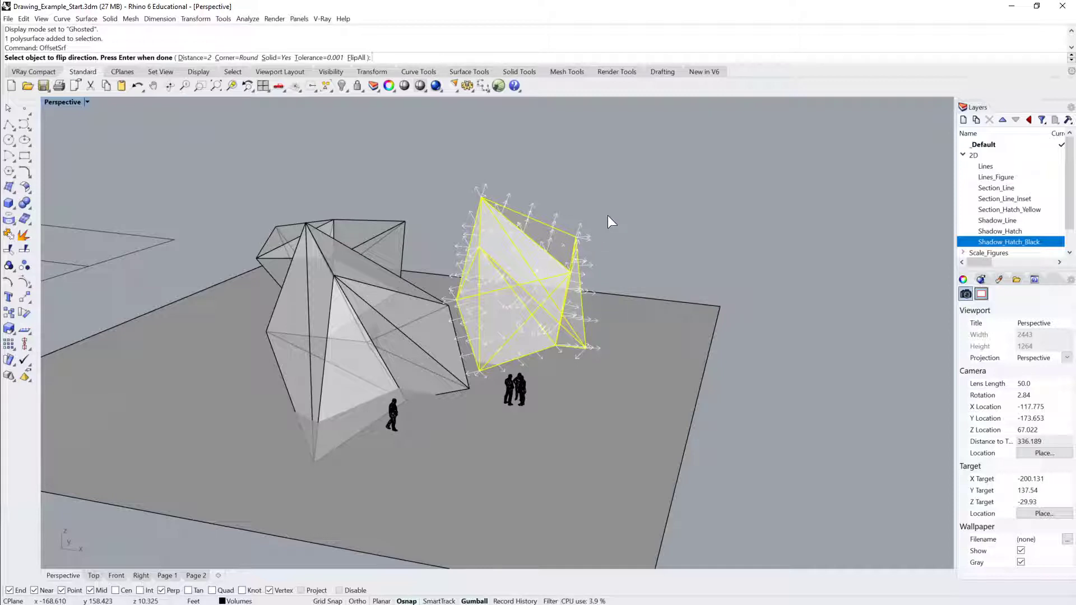
click(535, 230)
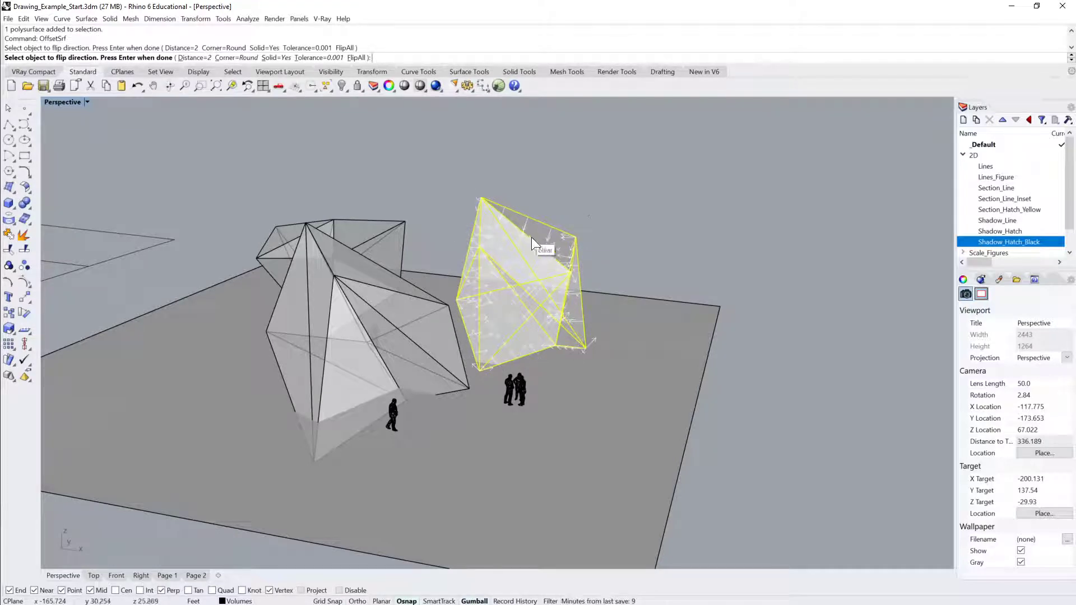
key(Return)
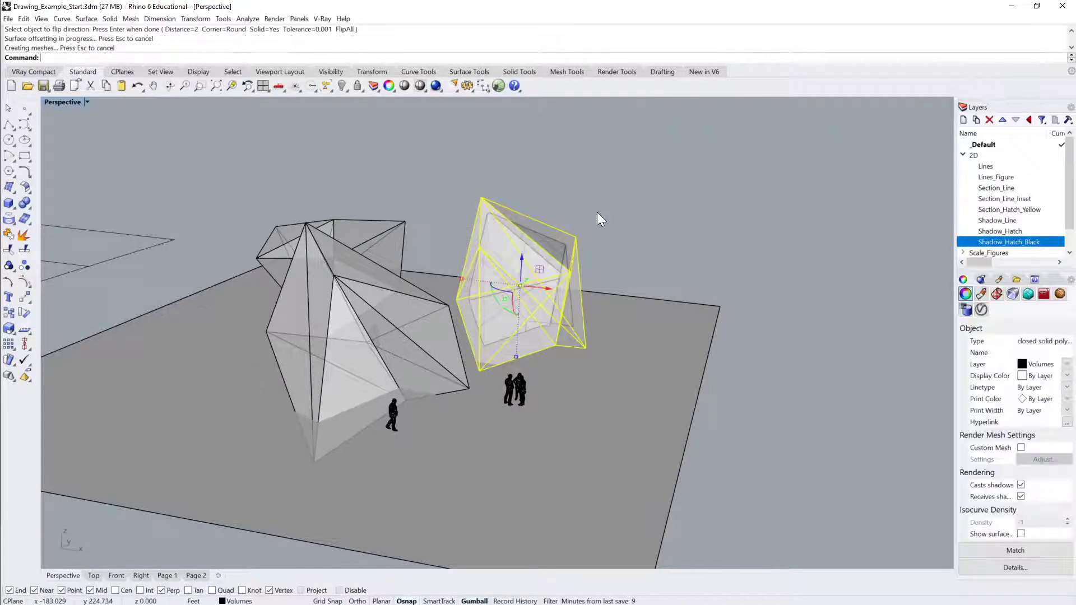
click(553, 240)
click(557, 227)
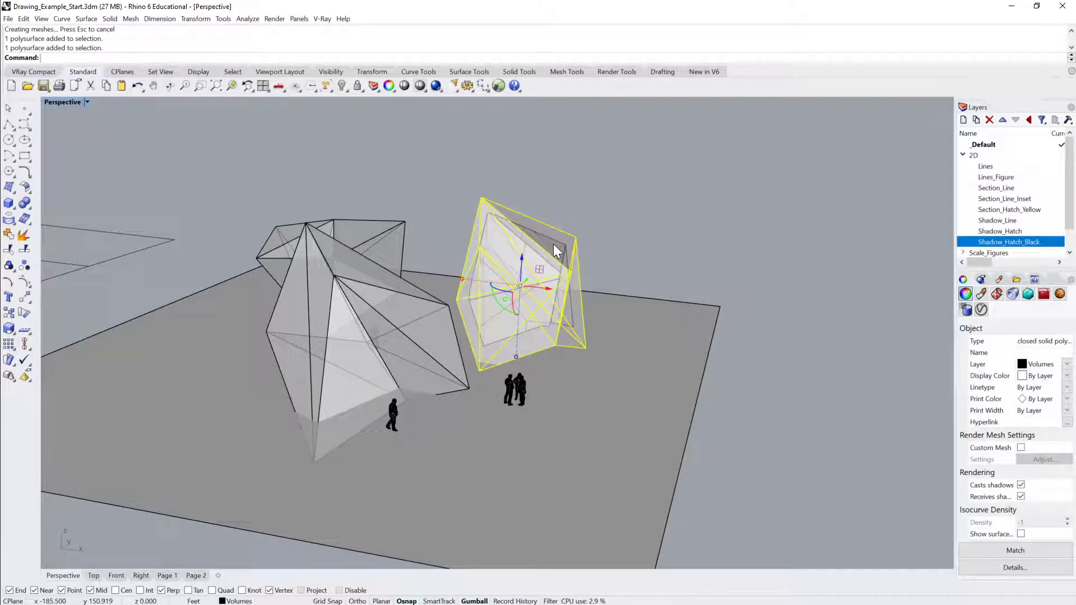
click(553, 243)
click(564, 224)
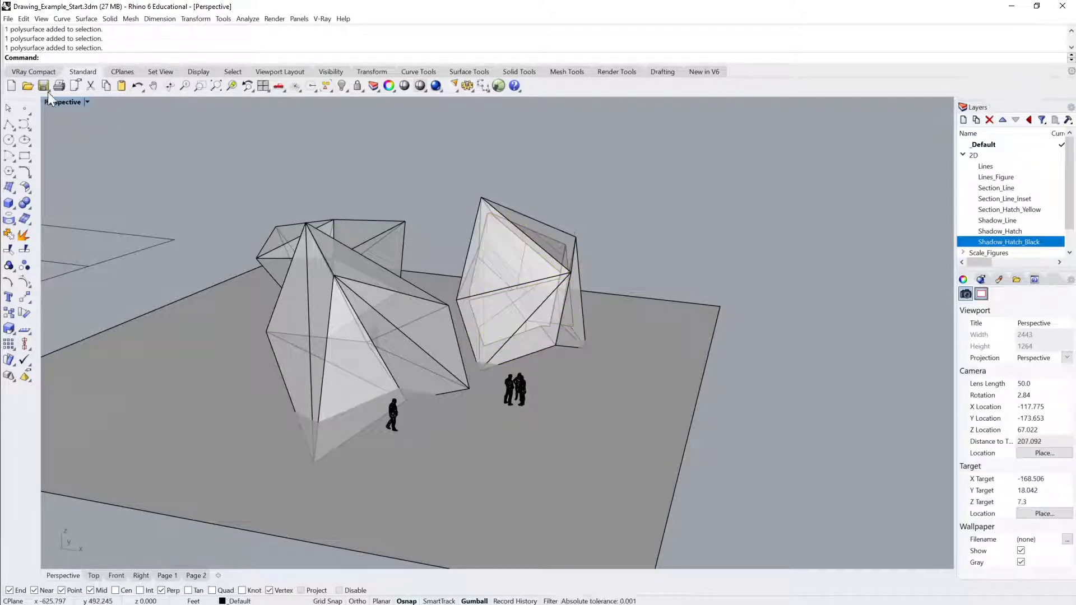
Set the Perspective view's display mode to Shaded and make the clipping plane clip that view.
click(85, 101)
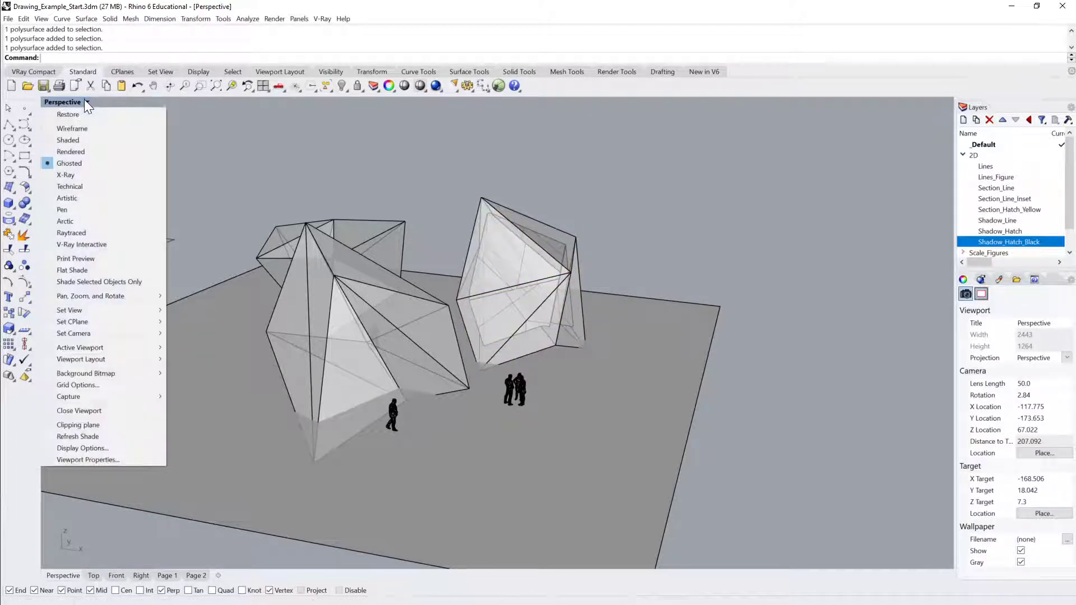
click(75, 141)
mouse_move(84, 146)
right_down()
mouse_move(295, 186)
mouse_move(263, 243)
right_up()
click(242, 241)
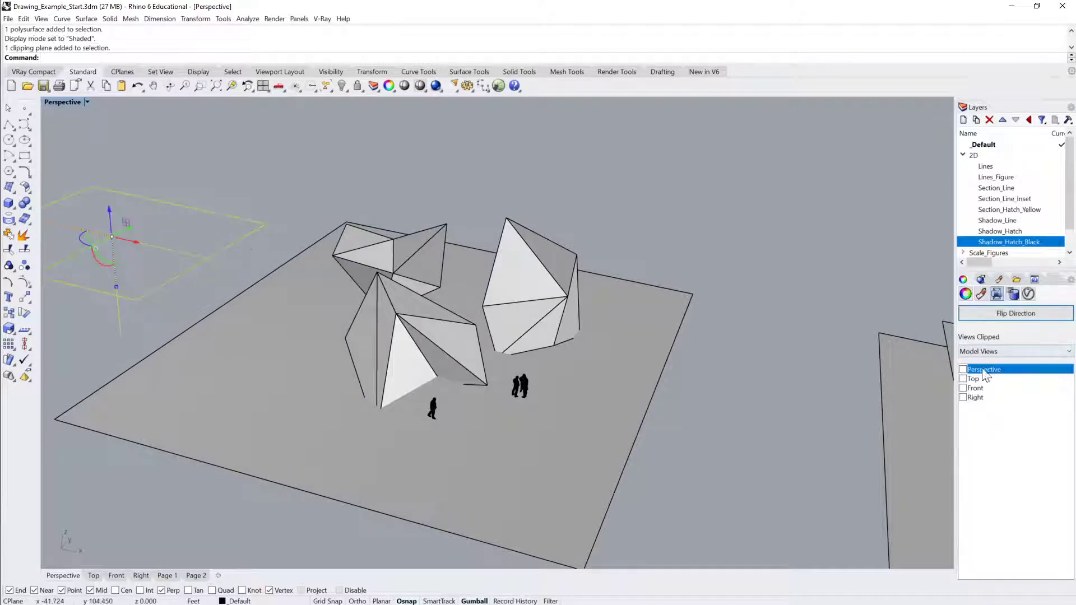
click(962, 369)
Delete the inner offset polysurface inside the clipped volume.
scroll(856, 338, up, 10)
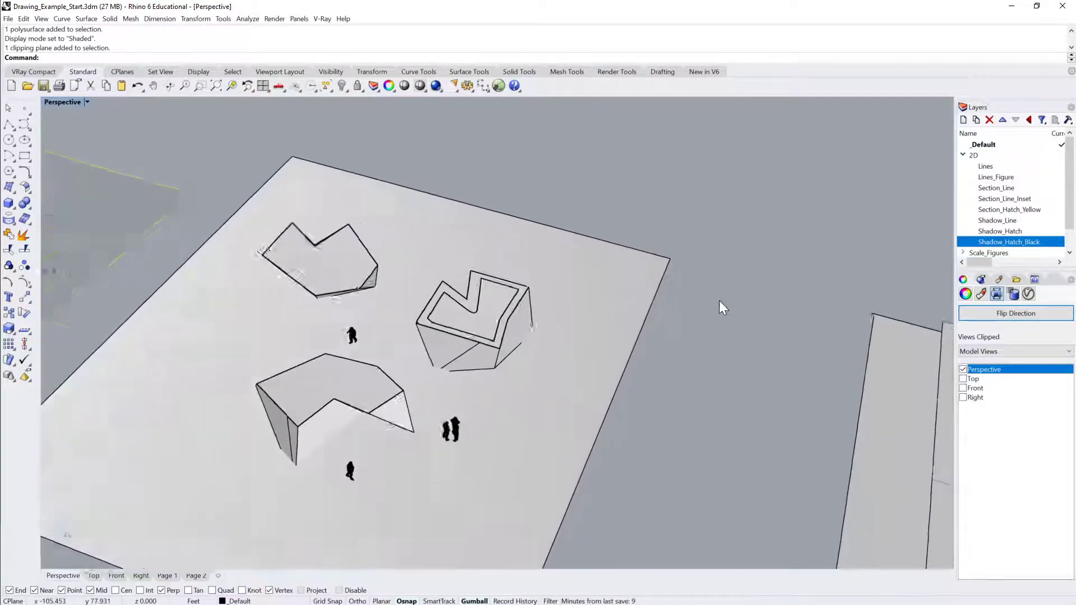
scroll(540, 344, up, 5)
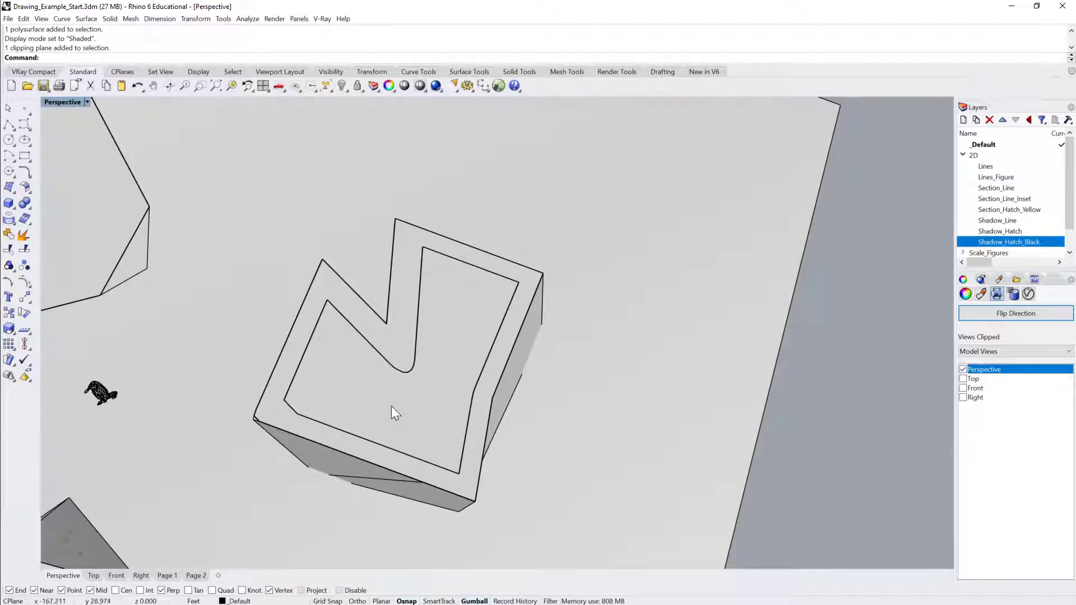
scroll(450, 353, up, 3)
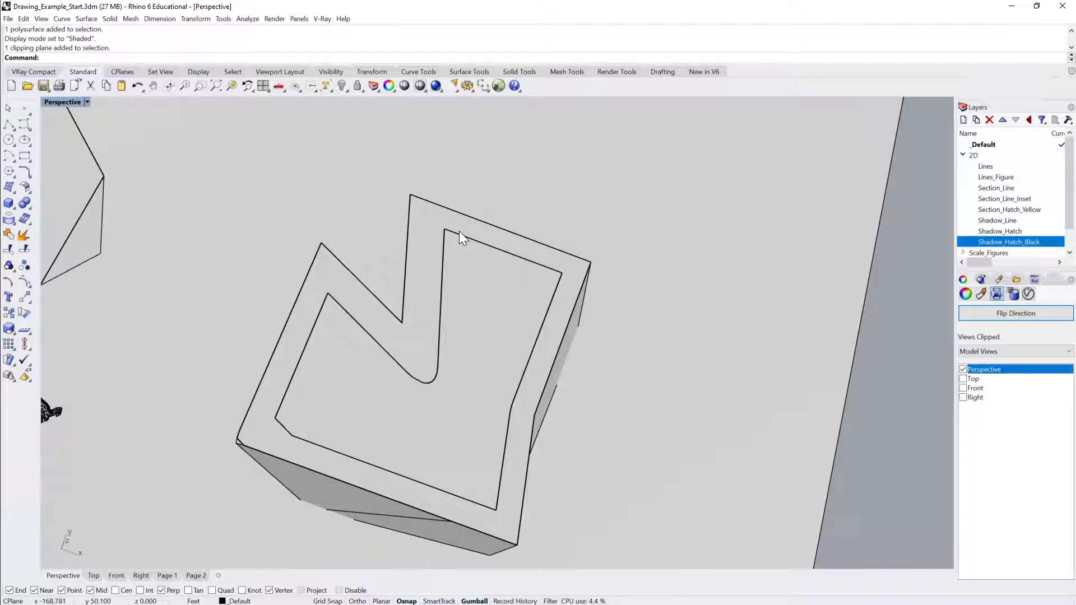
click(472, 238)
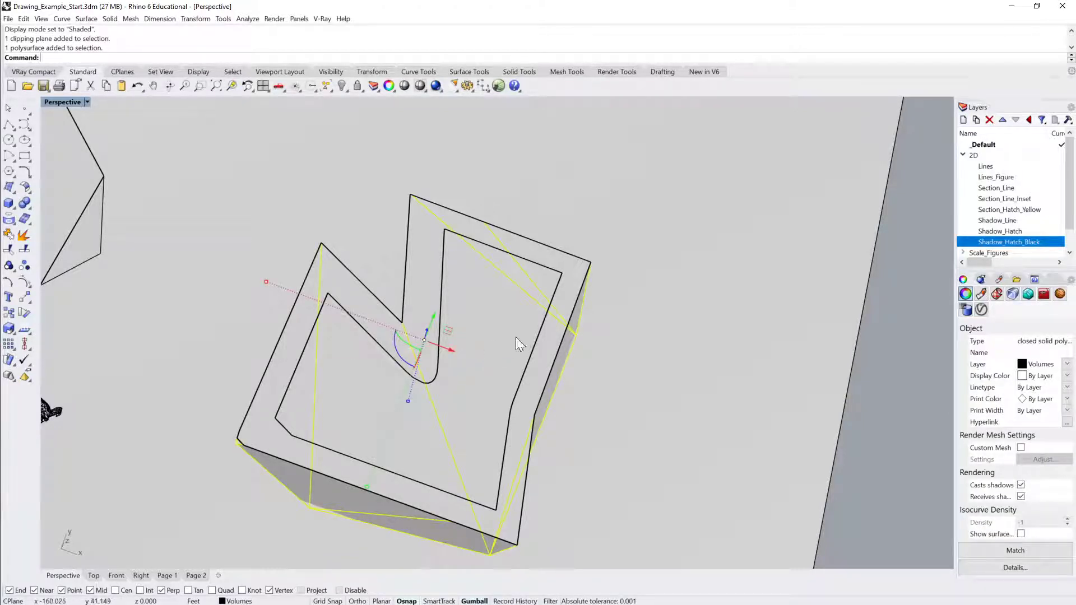
right_drag(516, 337, 536, 295)
click(486, 331)
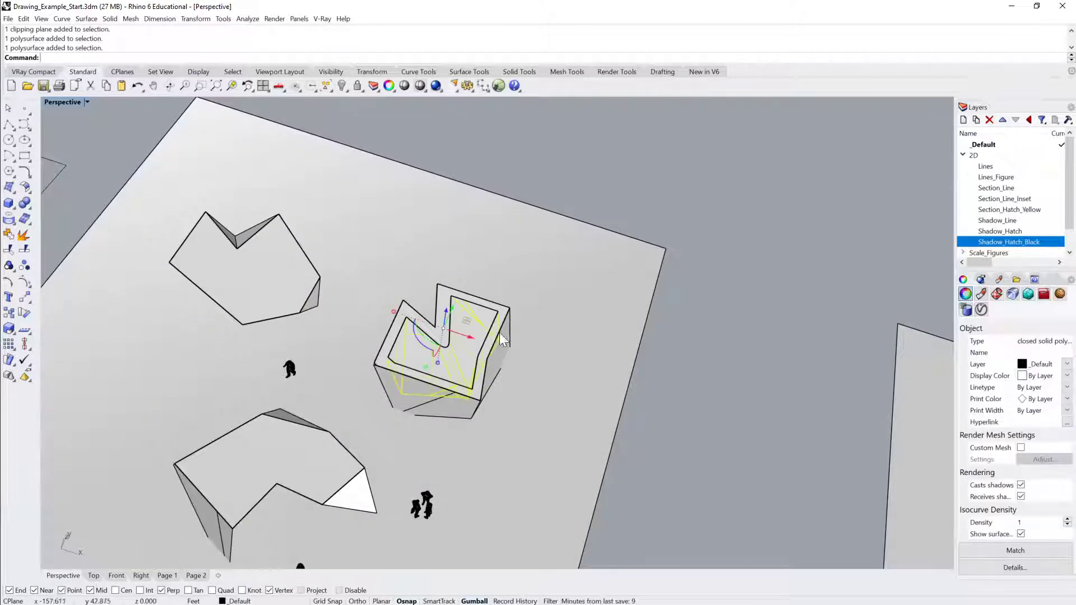
key(Delete)
Disable the clipping plane's clipping of the Perspective view to show the volumes whole.
right_drag(517, 325, 260, 287)
click(246, 283)
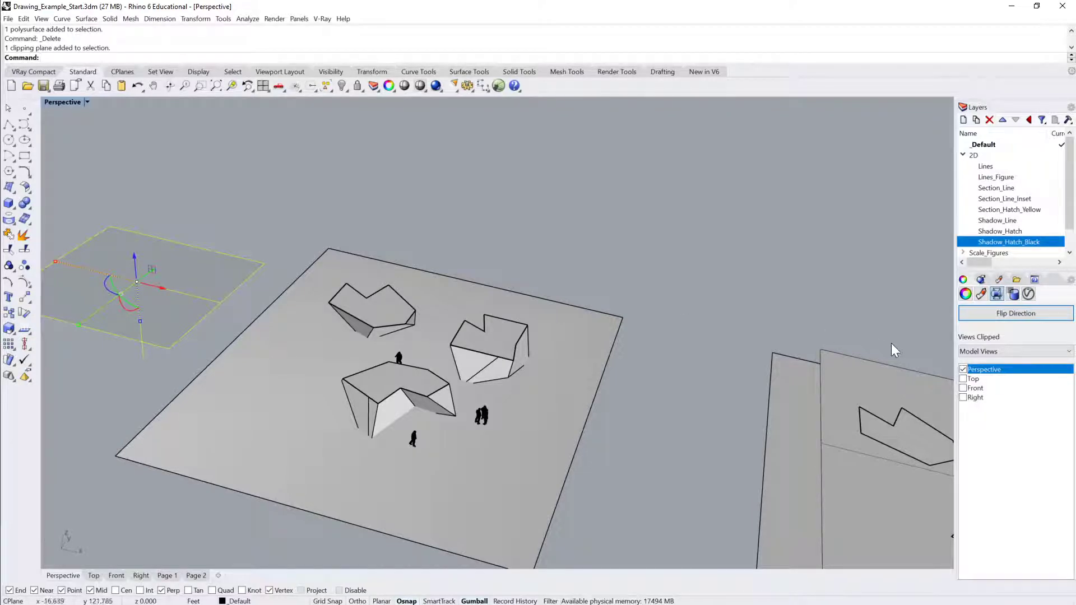
click(961, 367)
scroll(654, 327, down, 3)
right_drag(654, 325, 597, 275)
click(529, 269)
Subtract the horizontal cutting surface from the three volumes it crosses with BooleanDifference, deleting the input.
scroll(580, 299, up, 5)
right_drag(507, 337, 655, 341)
scroll(623, 310, up, 1)
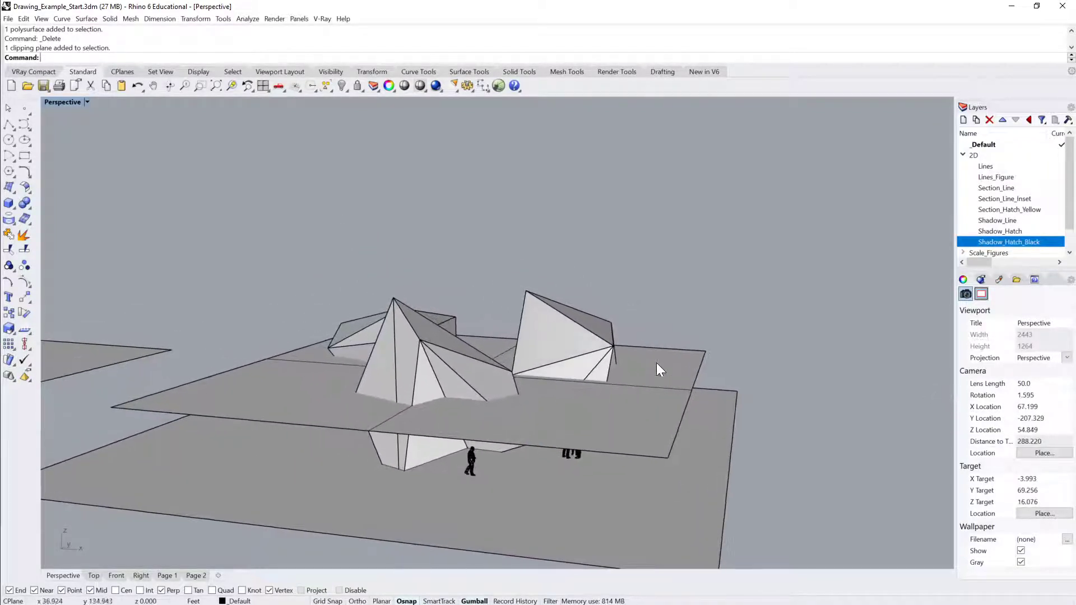
click(657, 361)
click(676, 341)
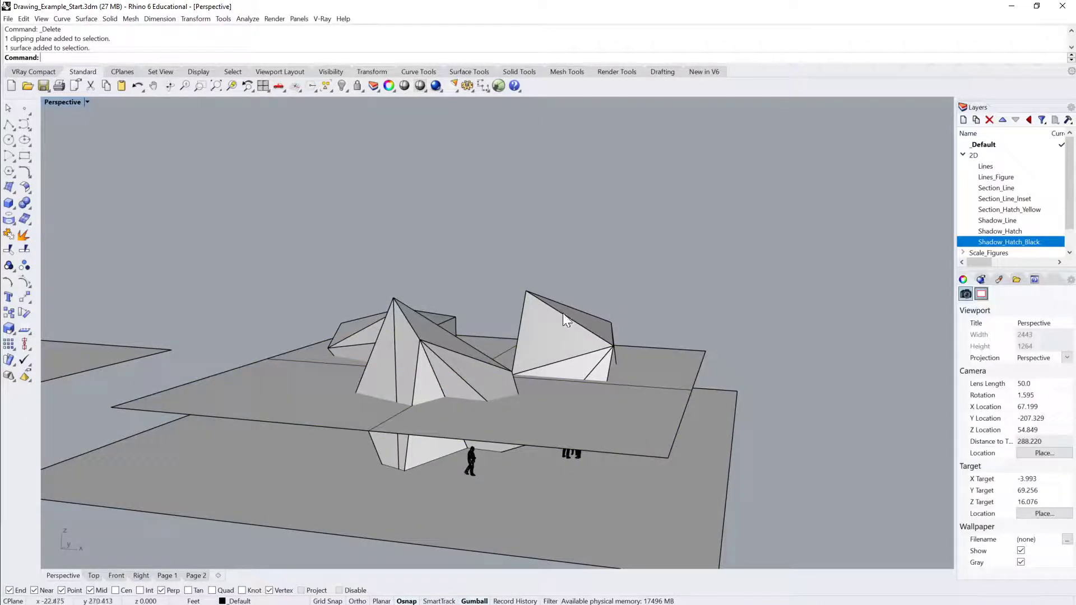
text(b)
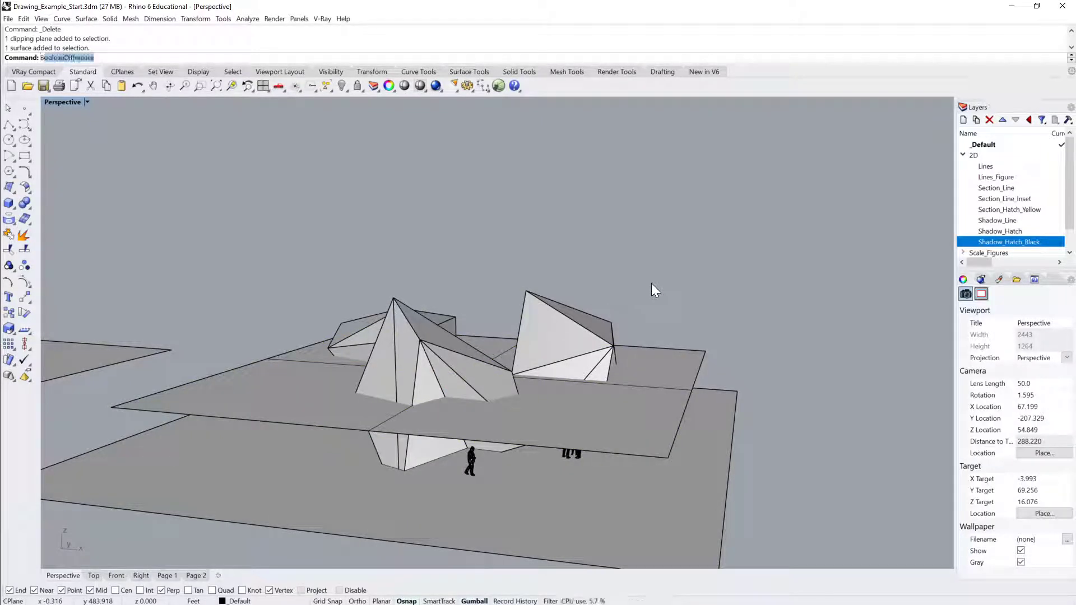
key(Return)
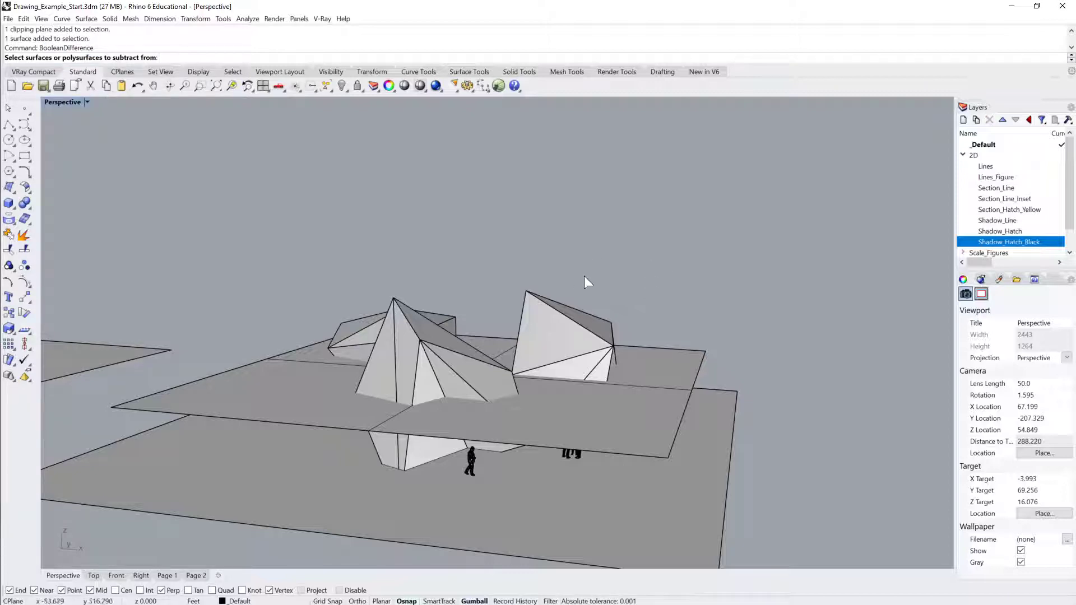
click(554, 308)
click(418, 347)
click(420, 350)
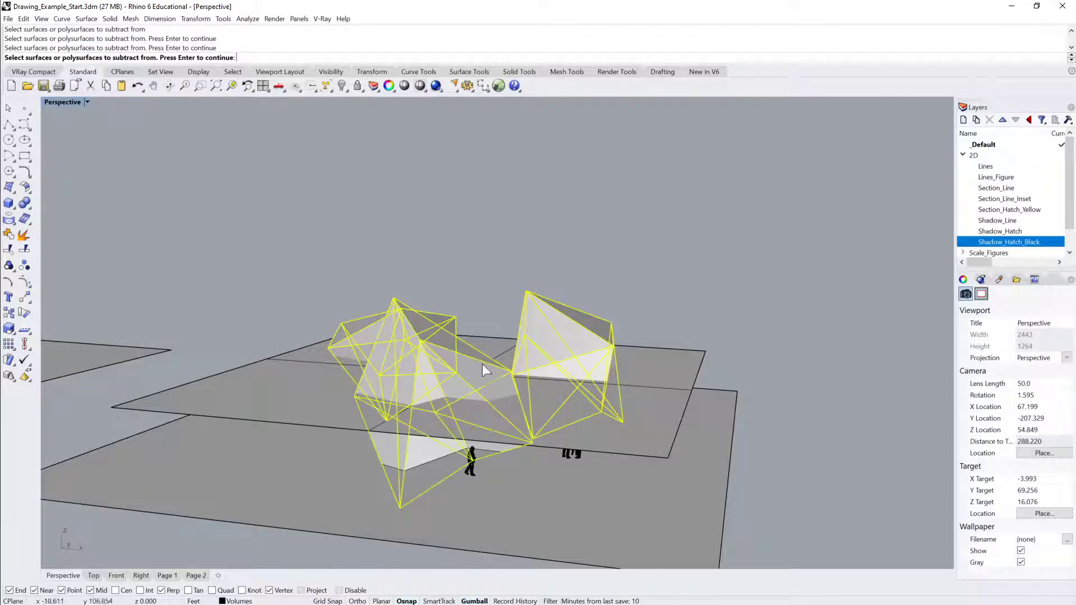
key(Return)
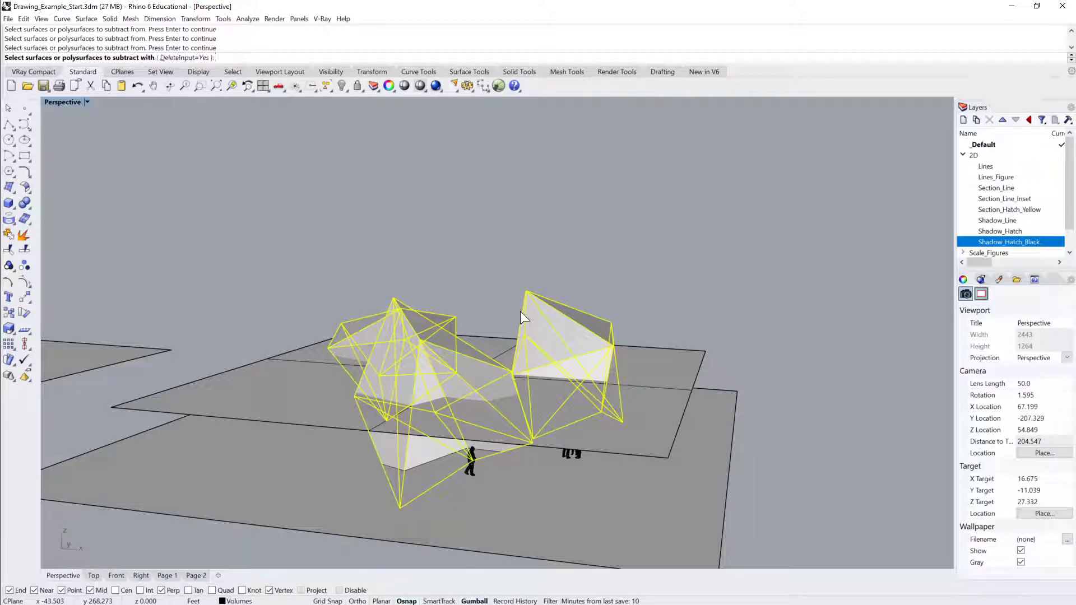
click(654, 354)
key(Return)
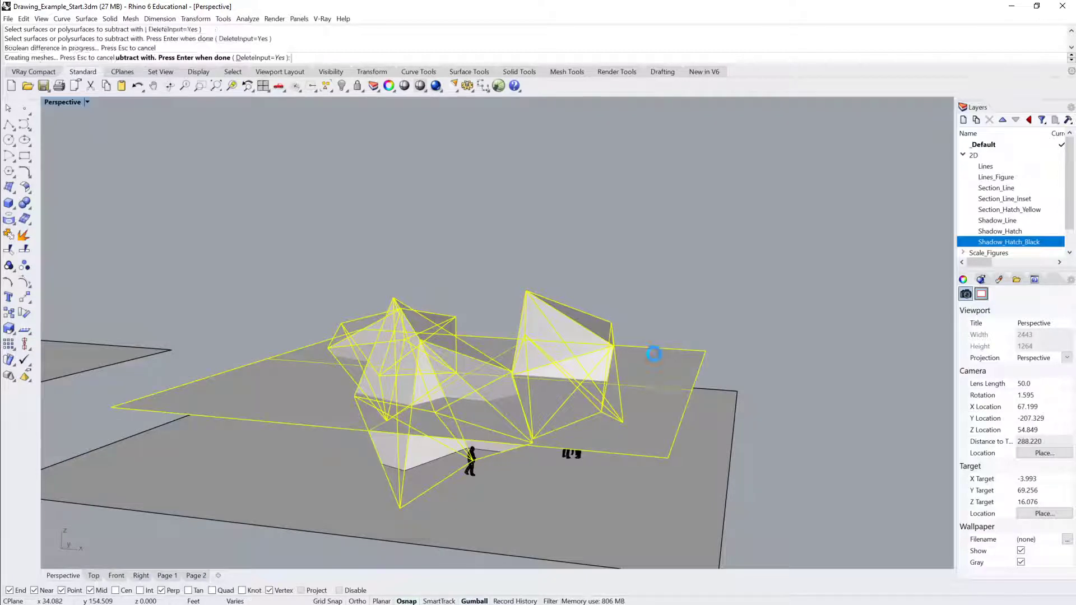
Undo the Boolean difference on the three volumes.
right_drag(653, 354, 667, 322)
key(ctrl+z)
key(Escape)
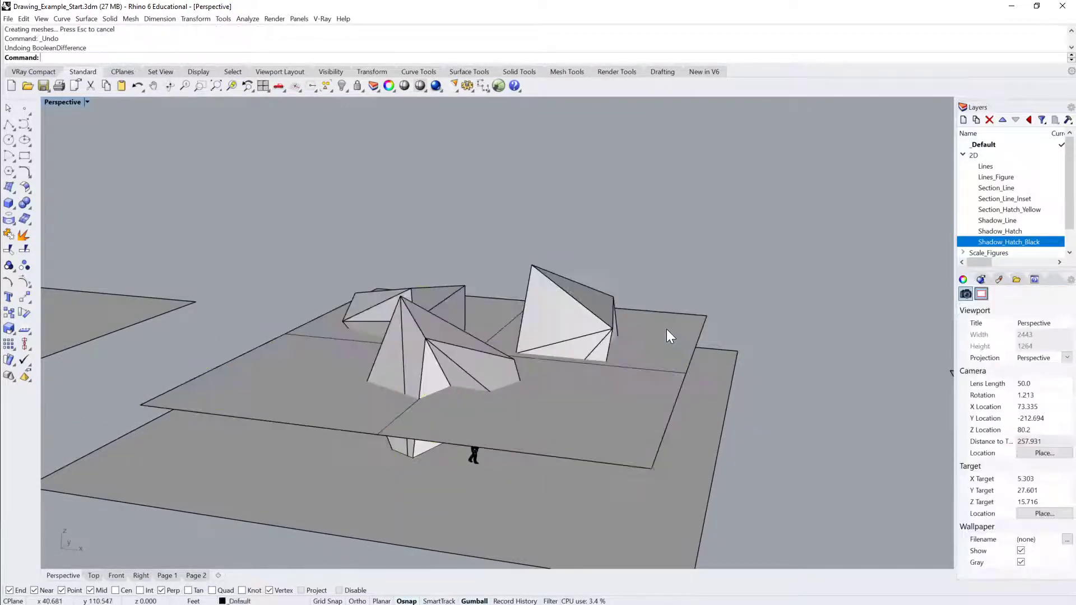
Flip the direction of the horizontal cutting surface that crosses the three volumes.
click(667, 328)
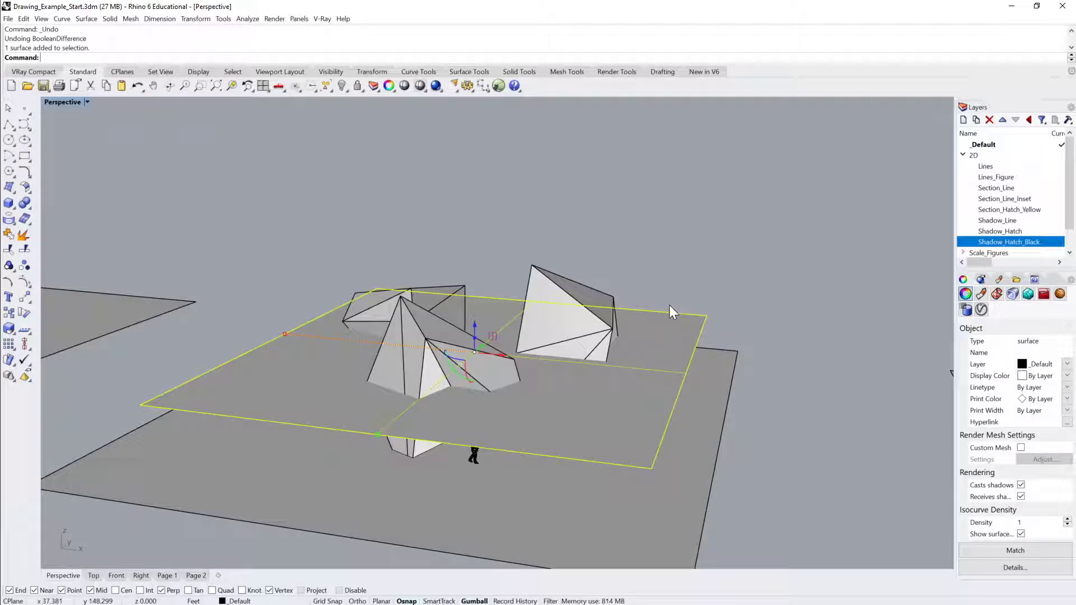
right_drag(661, 298, 663, 295)
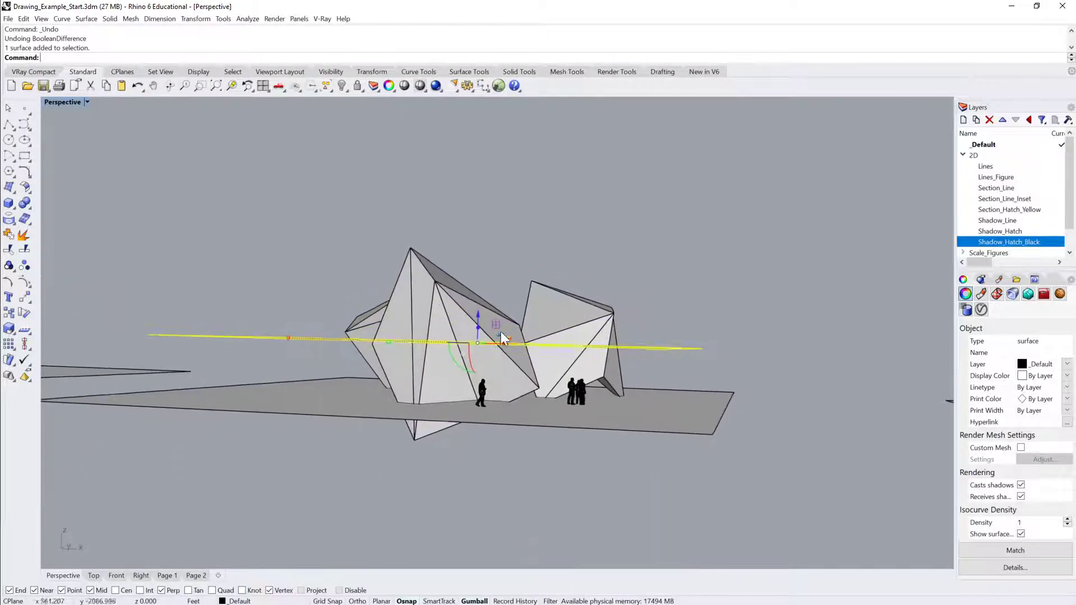
right_drag(500, 331, 502, 327)
click(720, 227)
click(676, 225)
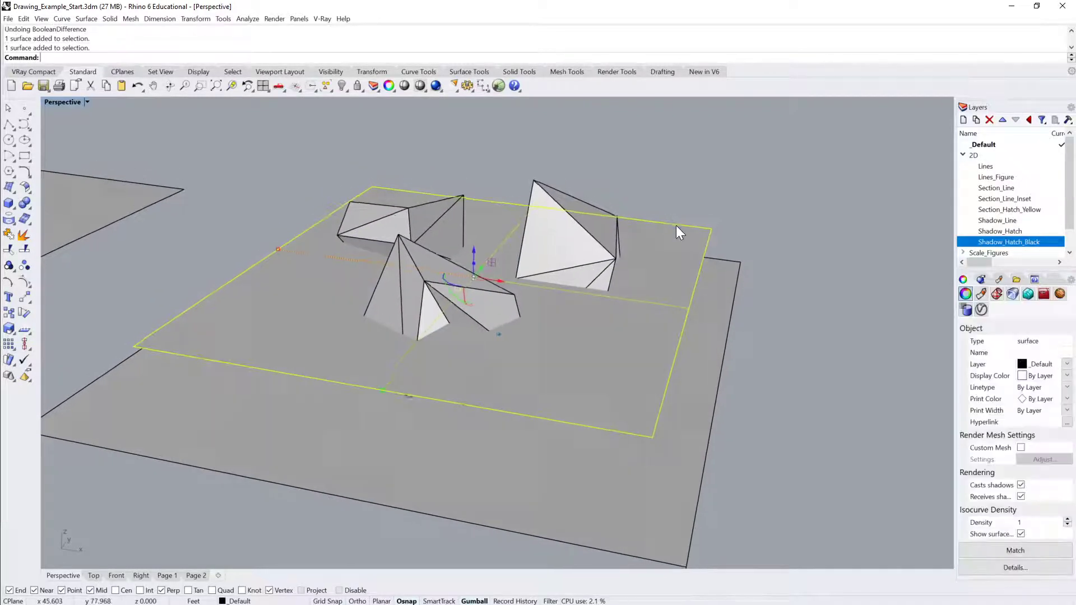
right_drag(675, 225, 675, 222)
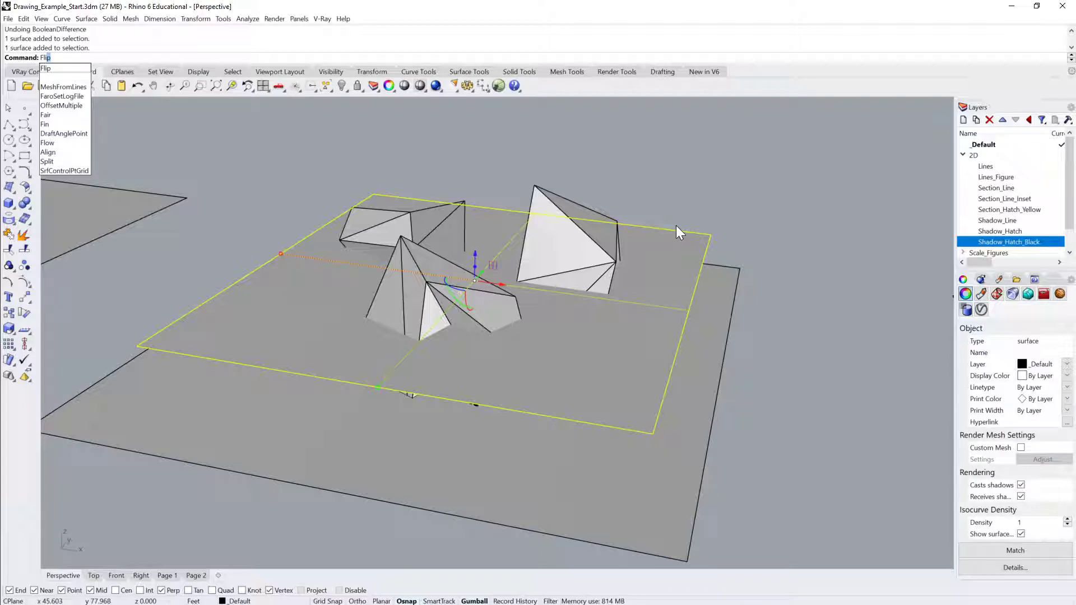
key(Return)
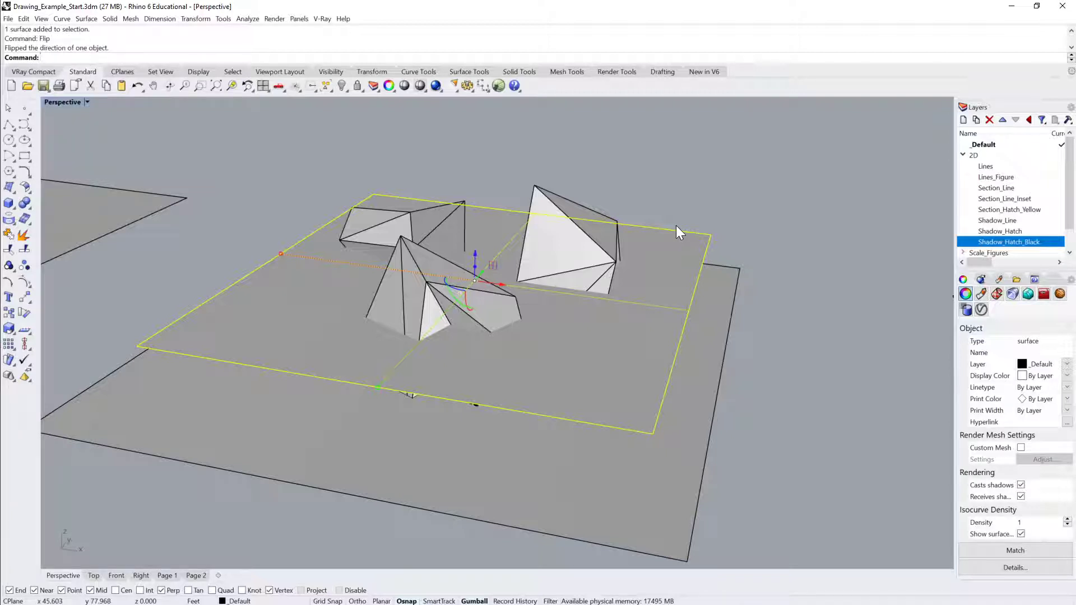
key(Escape)
Subtract the flipped horizontal surface from the three faceted volumes with BooleanDifference, deleting the input.
right_drag(682, 225, 636, 231)
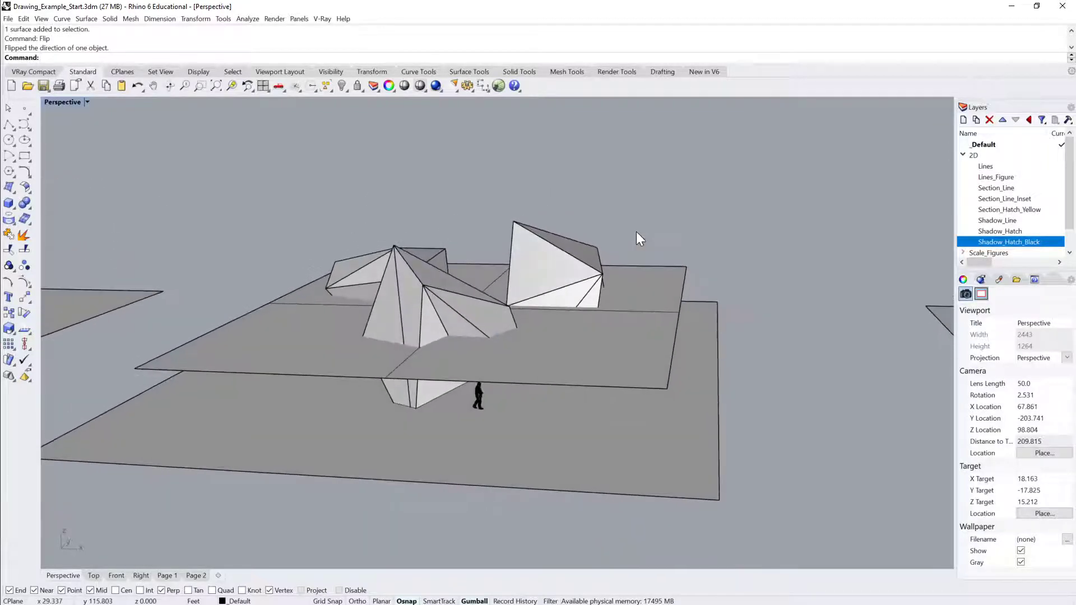
text(BooleanDifference)
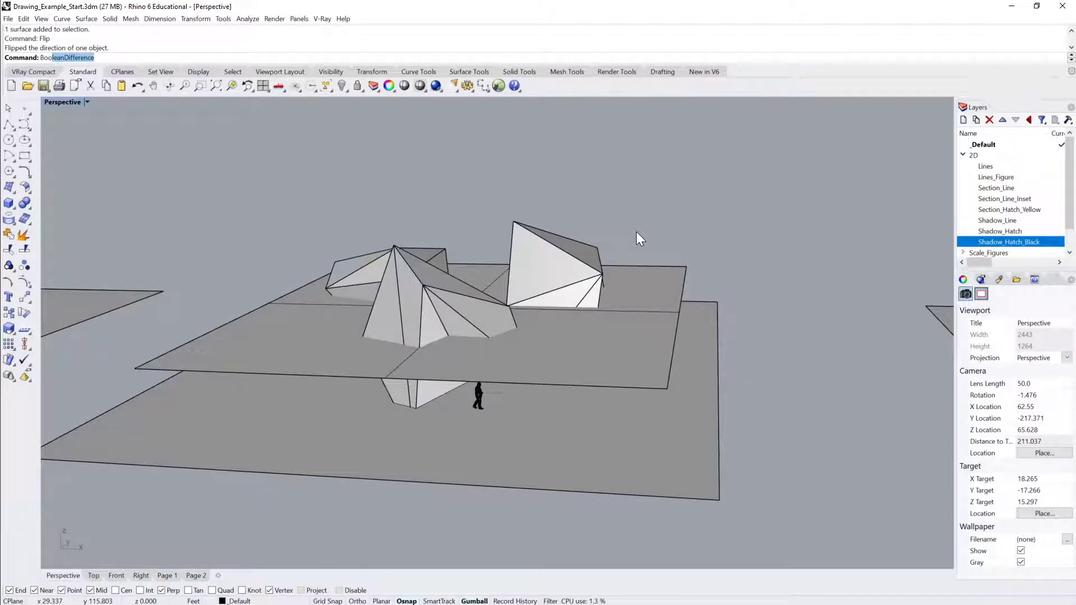
key(Return)
click(413, 276)
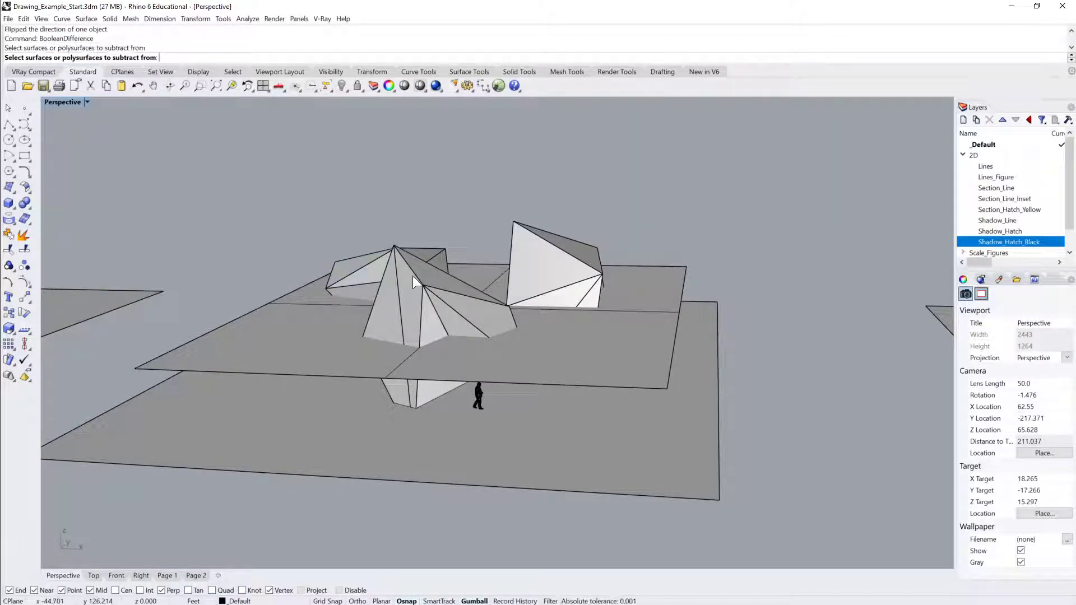
click(546, 249)
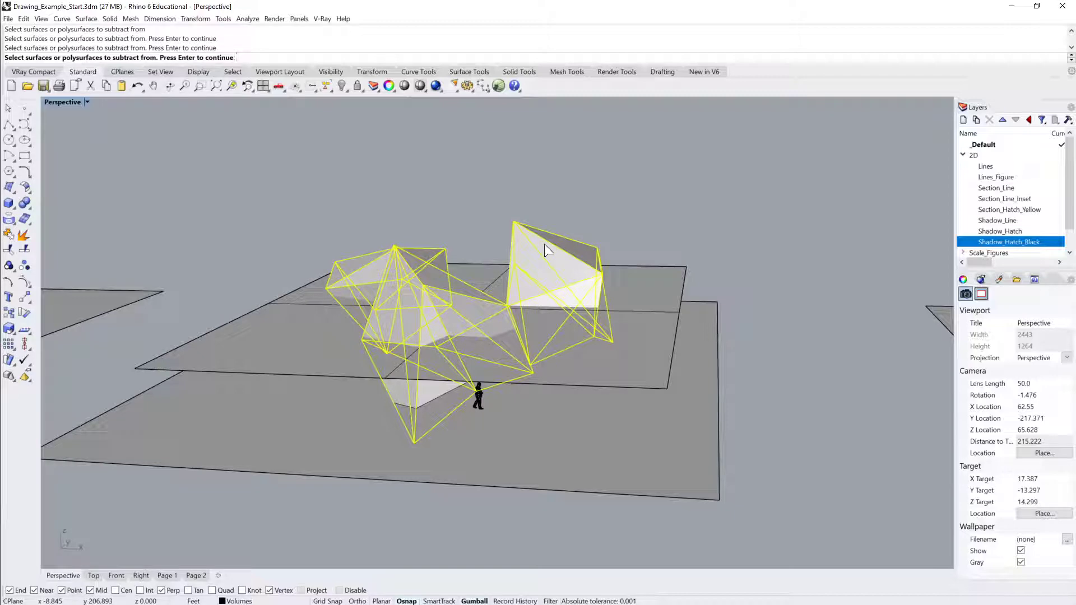
key(Return)
click(680, 287)
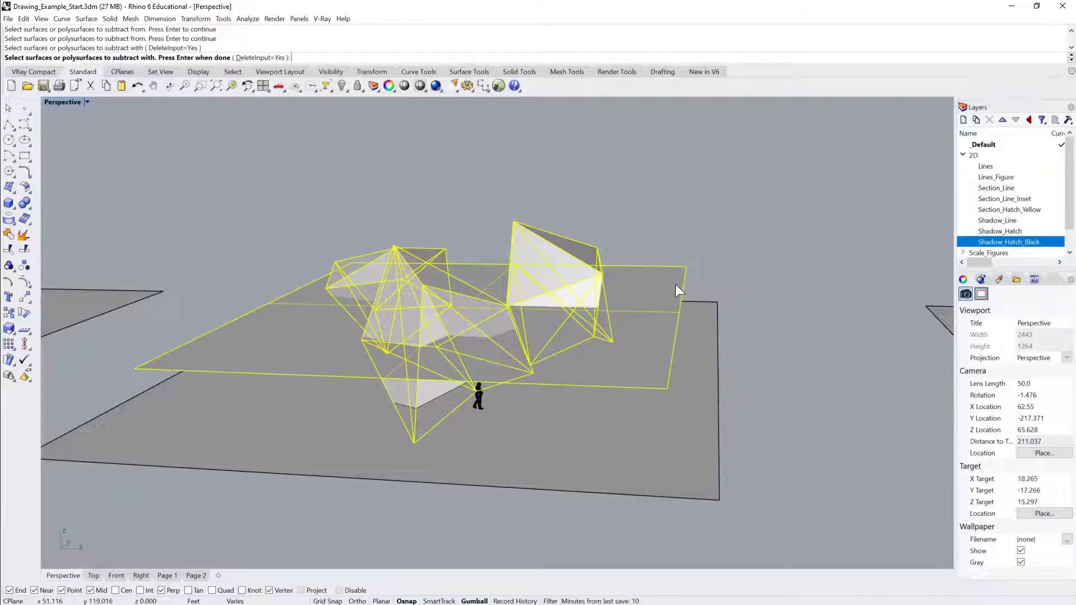
key(Return)
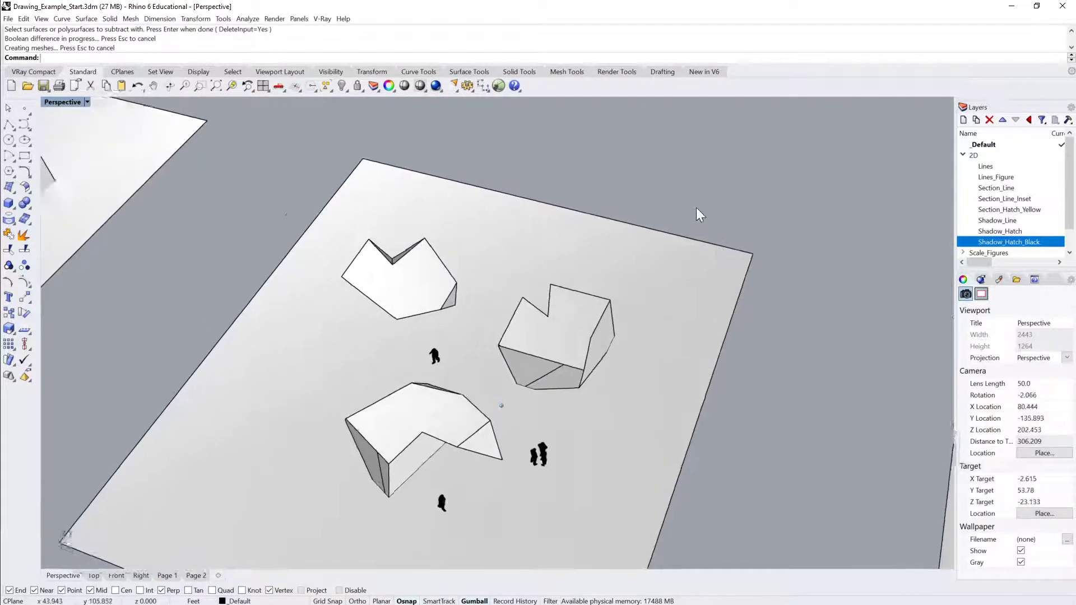
Explode the cut volume nearest the ground plane's right edge and delete its flat top section face to inspect the interior.
click(658, 204)
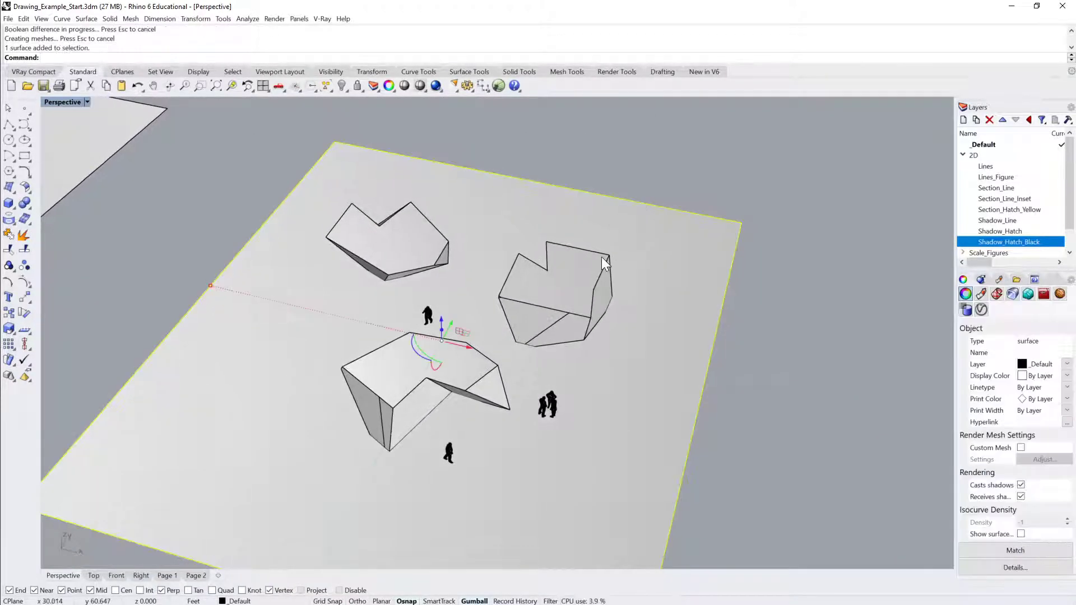
click(665, 196)
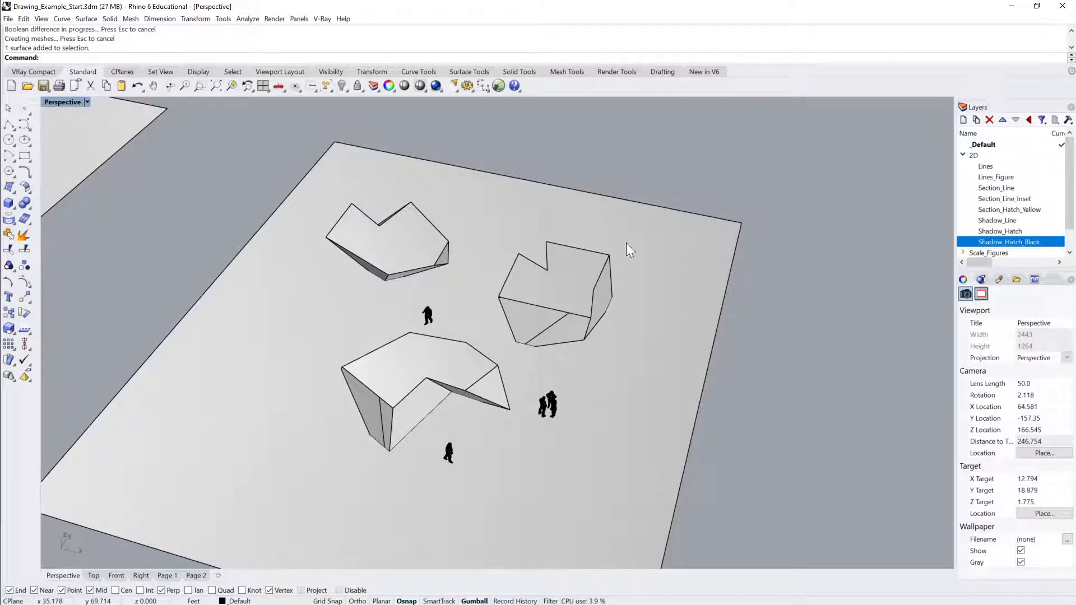
click(577, 283)
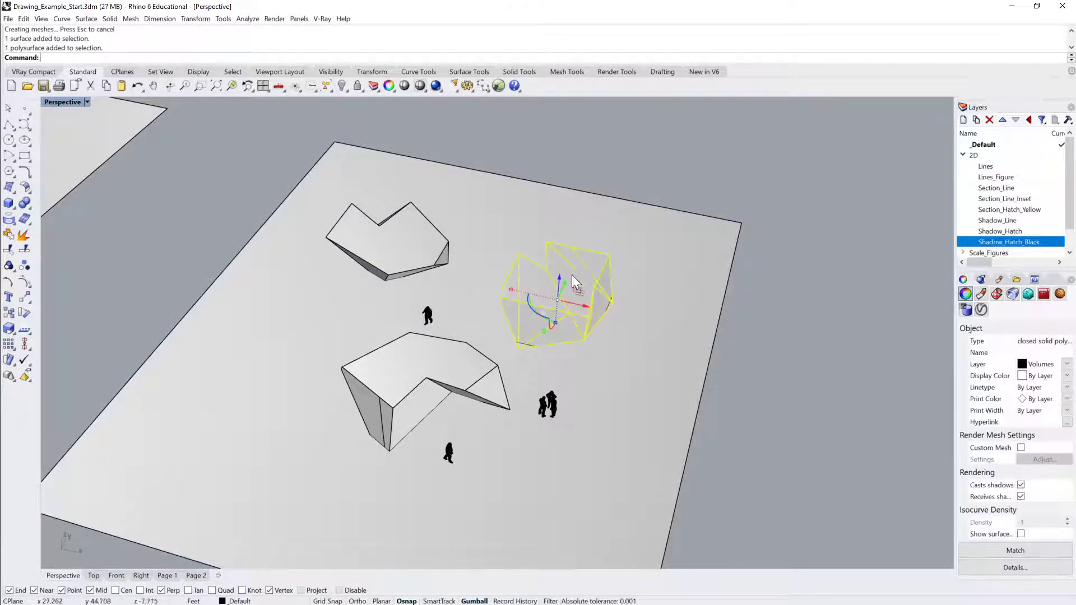
click(9, 235)
click(589, 263)
key(Delete)
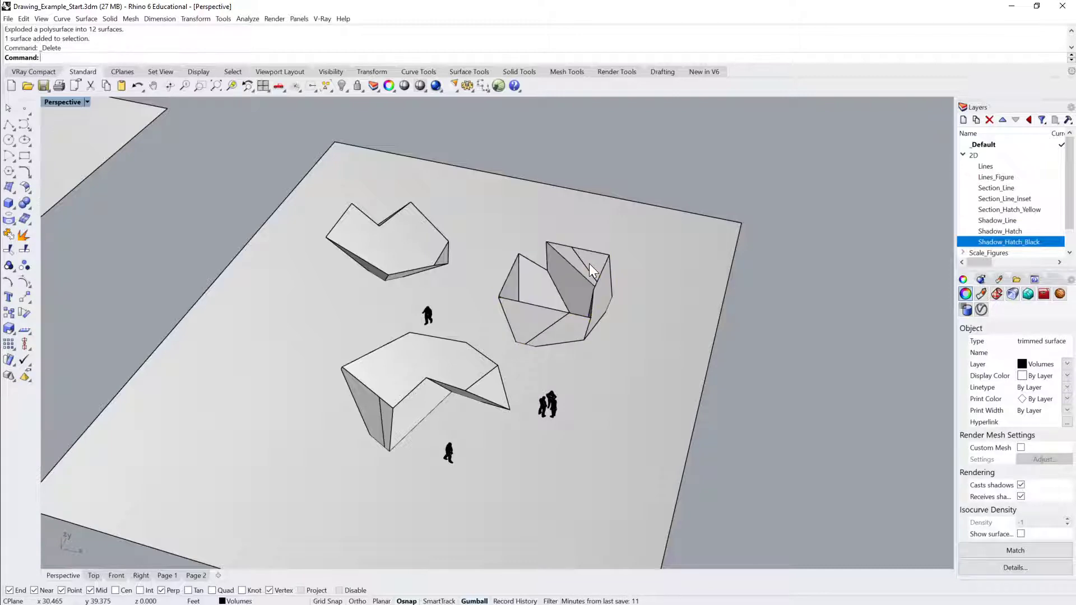
right_drag(589, 263, 612, 246)
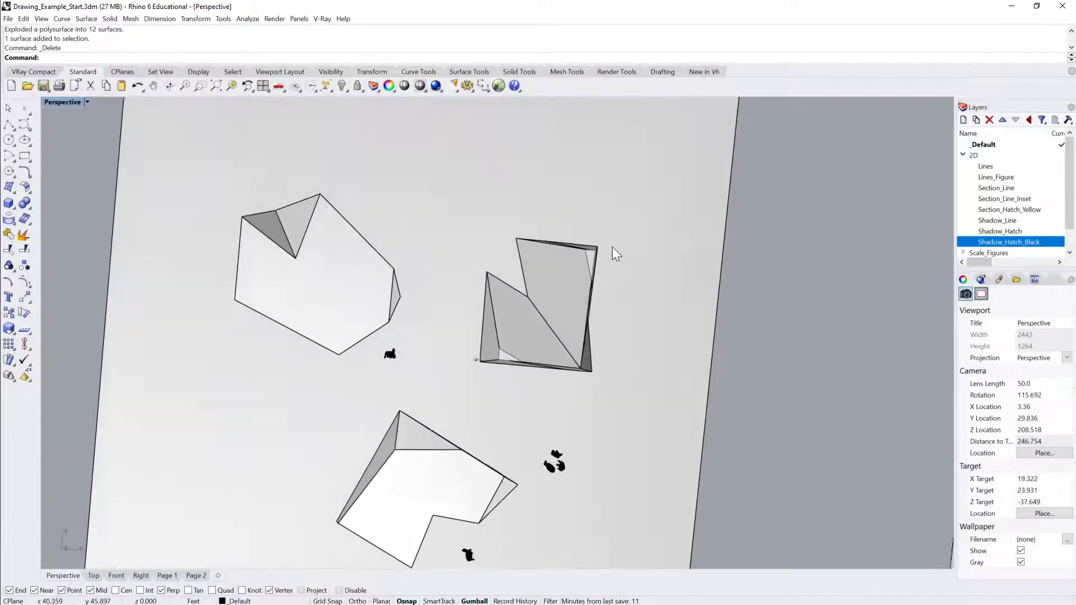
scroll(613, 244, down, 3)
right_drag(333, 278, 734, 167)
scroll(595, 292, down, 2)
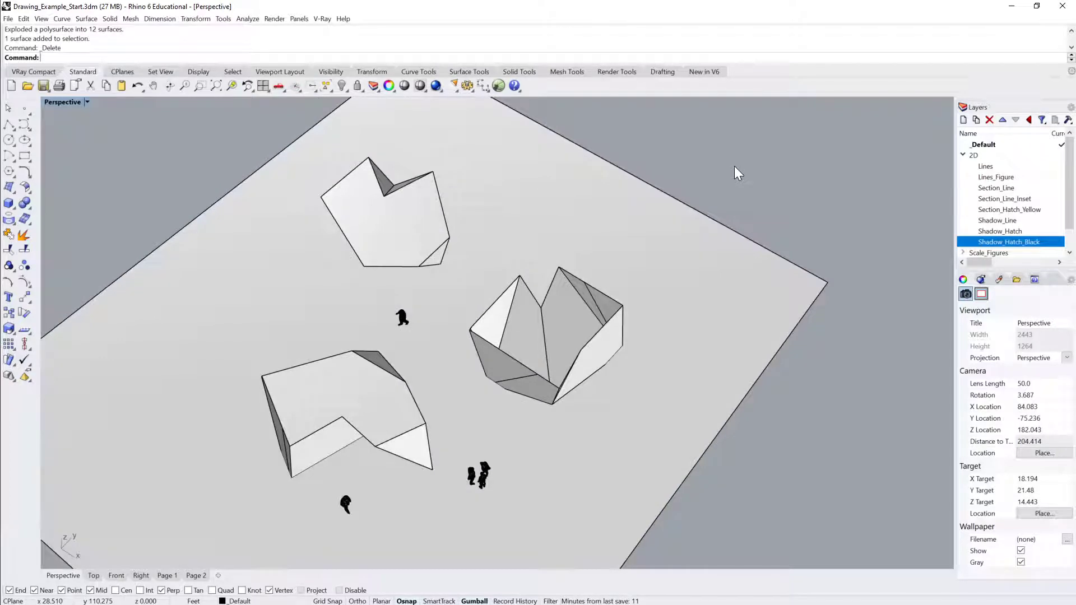
Undo the deletion of the top face and the explode of the cut volume.
key(ctrl+z)
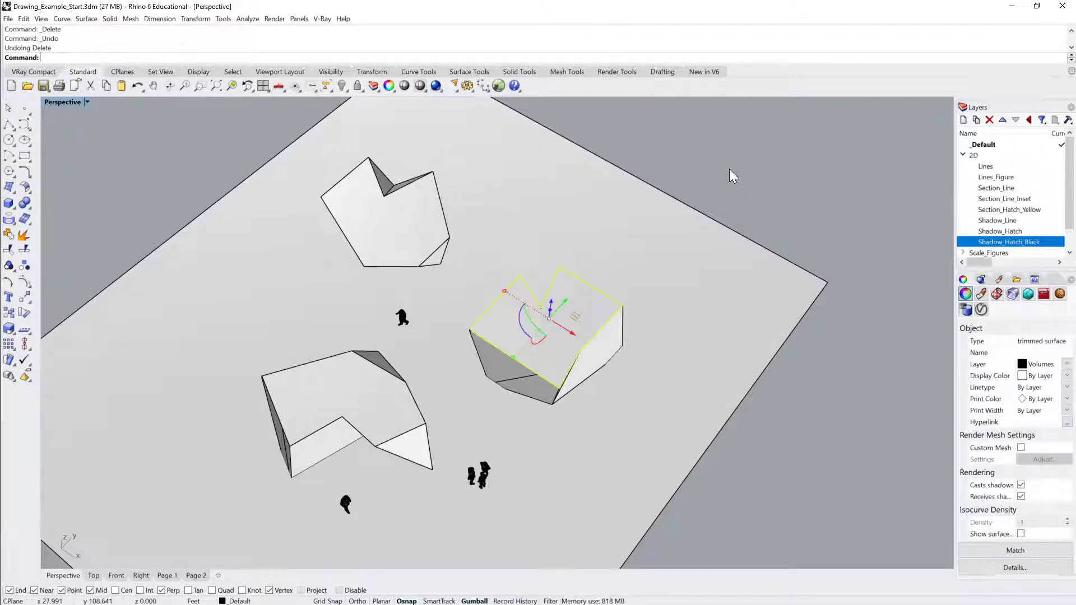
click(734, 178)
key(ctrl+z)
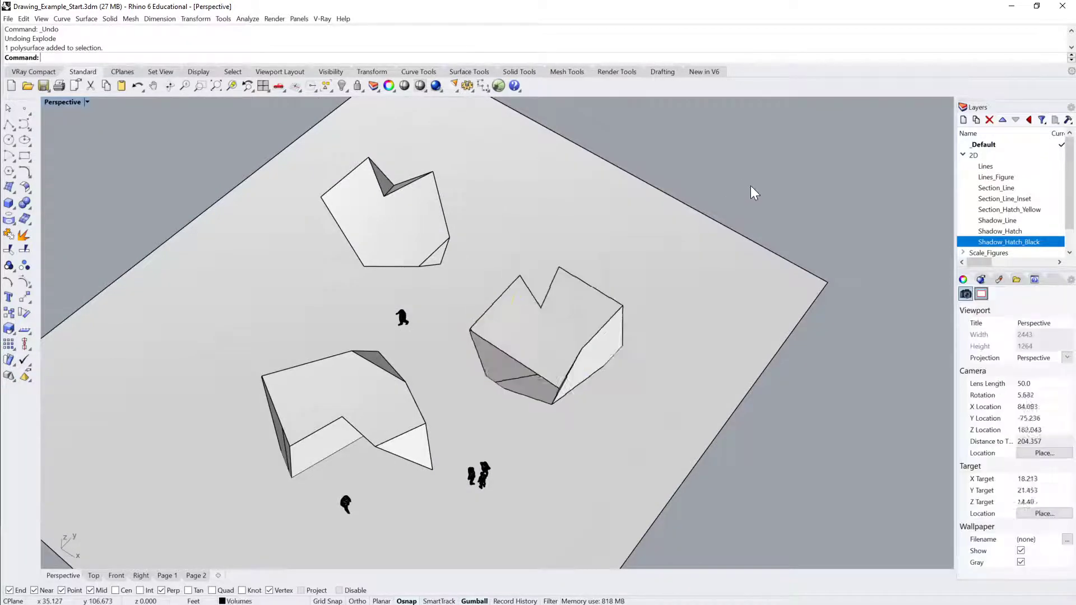
click(751, 192)
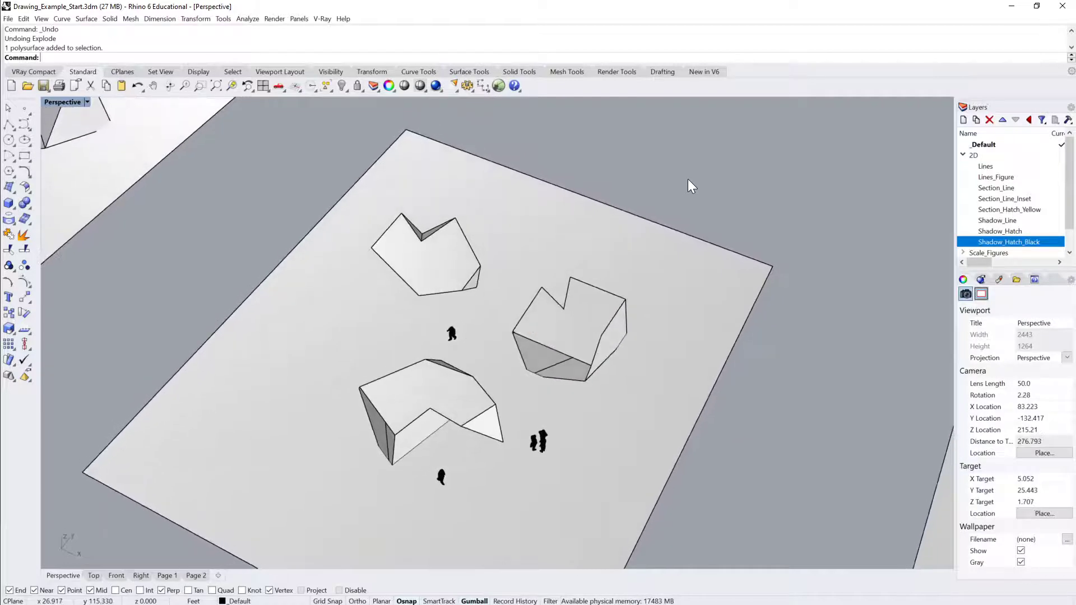
Set the Shell command's thickness to 2 and leave the command without removing any faces.
text(S)
text(hell)
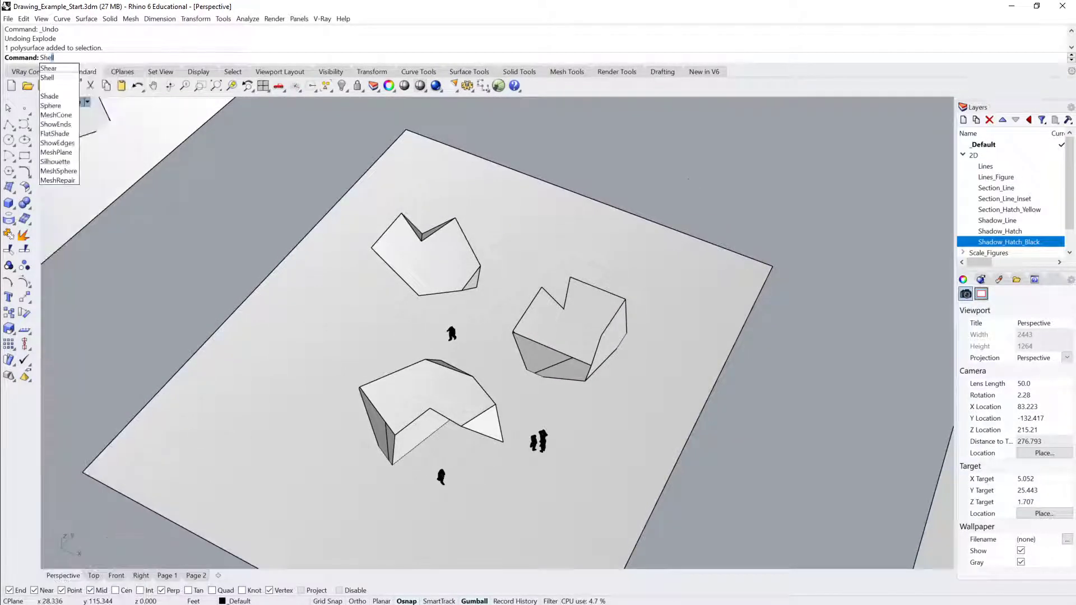
key(Return)
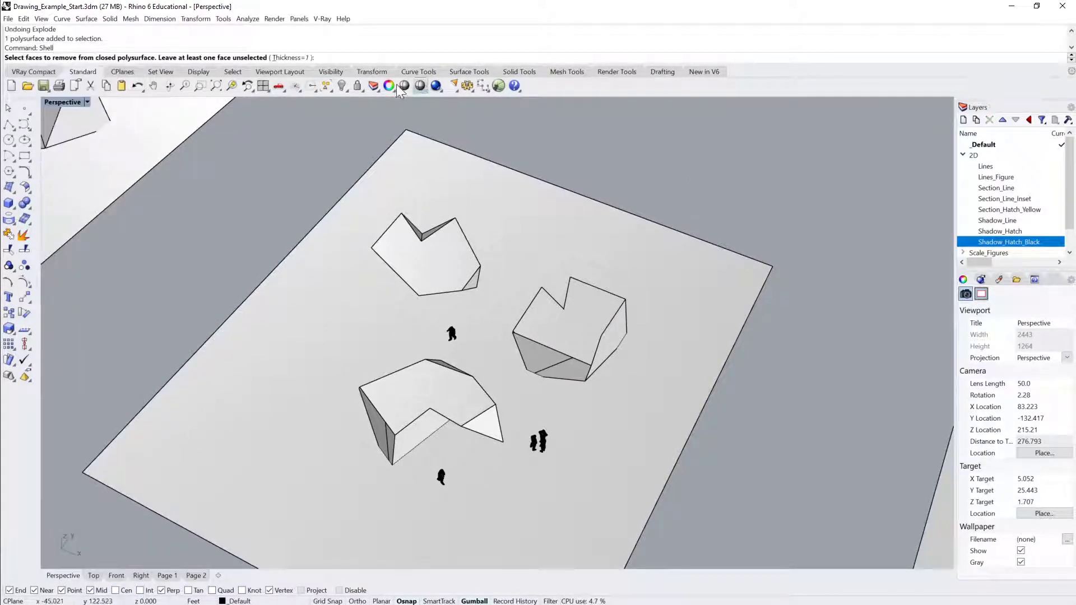
click(293, 57)
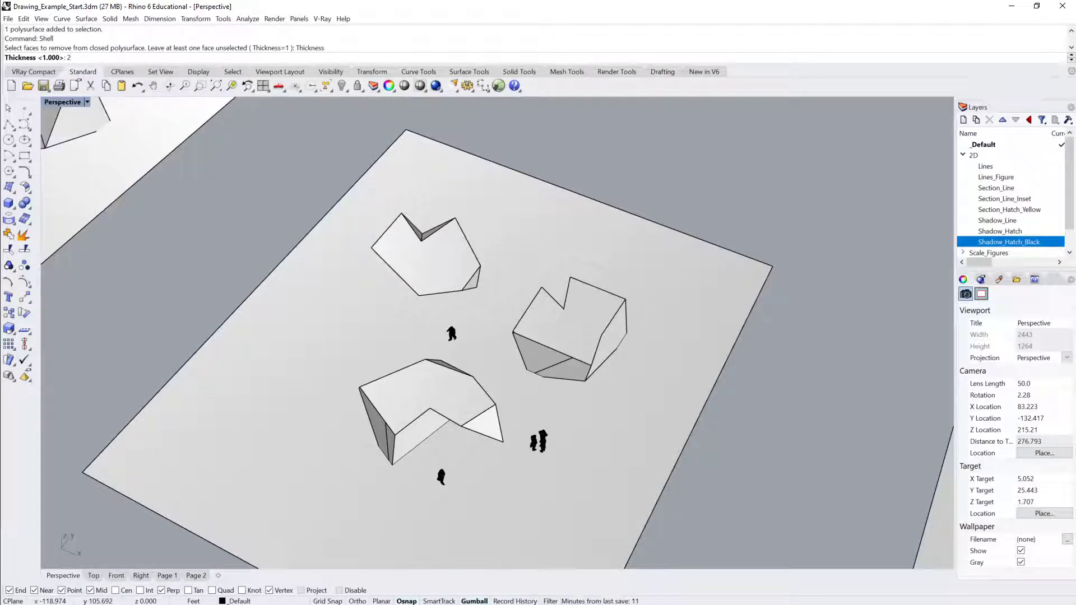
key(Return)
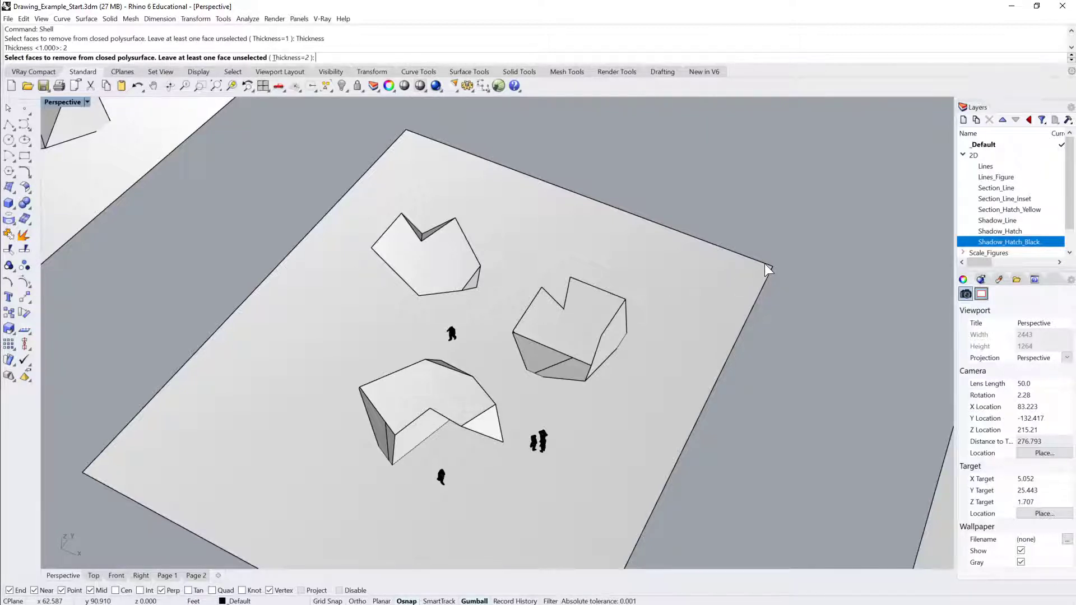
right_drag(767, 271, 640, 297)
key(Return)
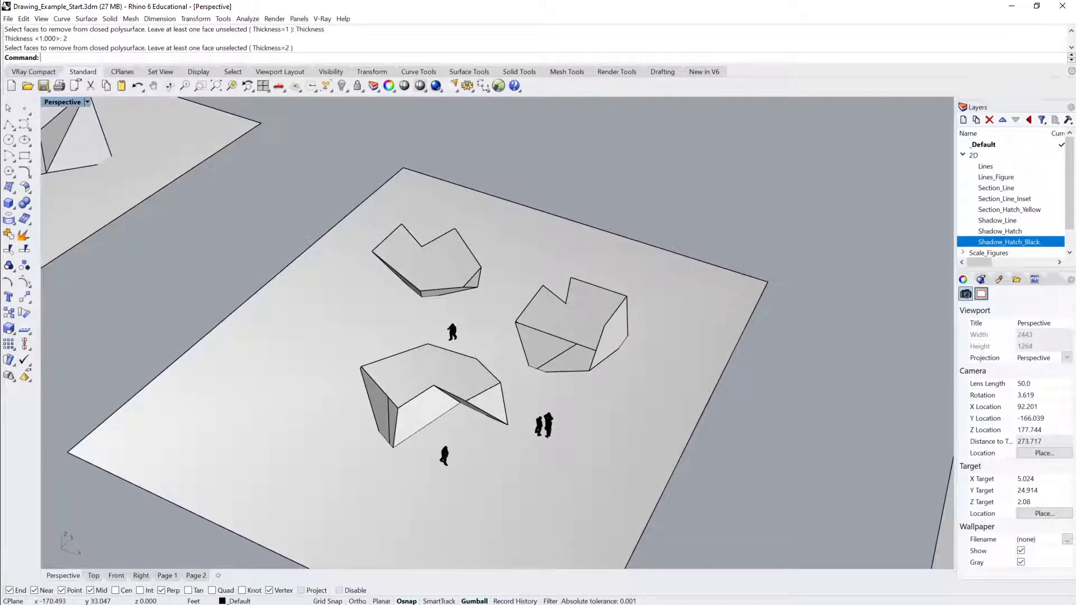
Draw a solid test box in the empty space beside the ground plane.
click(9, 203)
click(750, 388)
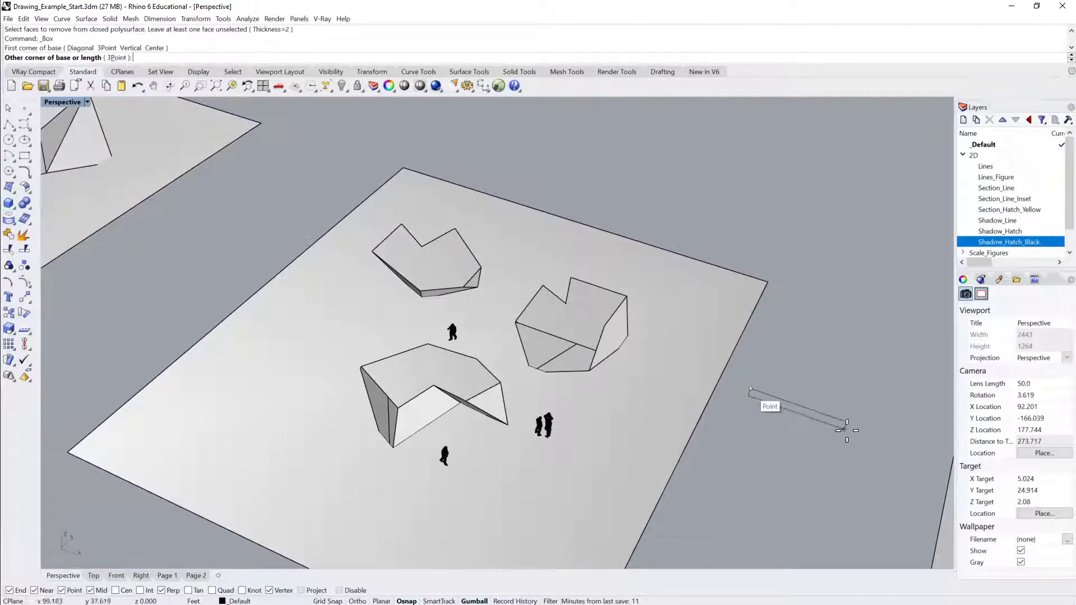
click(799, 462)
click(853, 383)
Shell the test box with thickness 2, removing its front vertical face.
right_drag(853, 382, 639, 287)
click(638, 287)
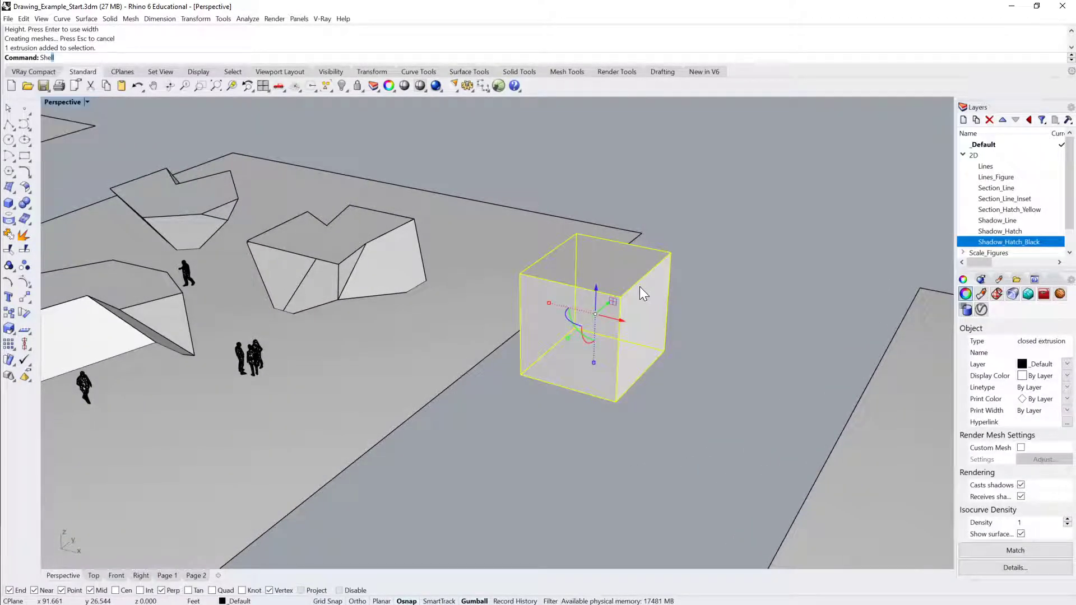
key(Return)
click(594, 320)
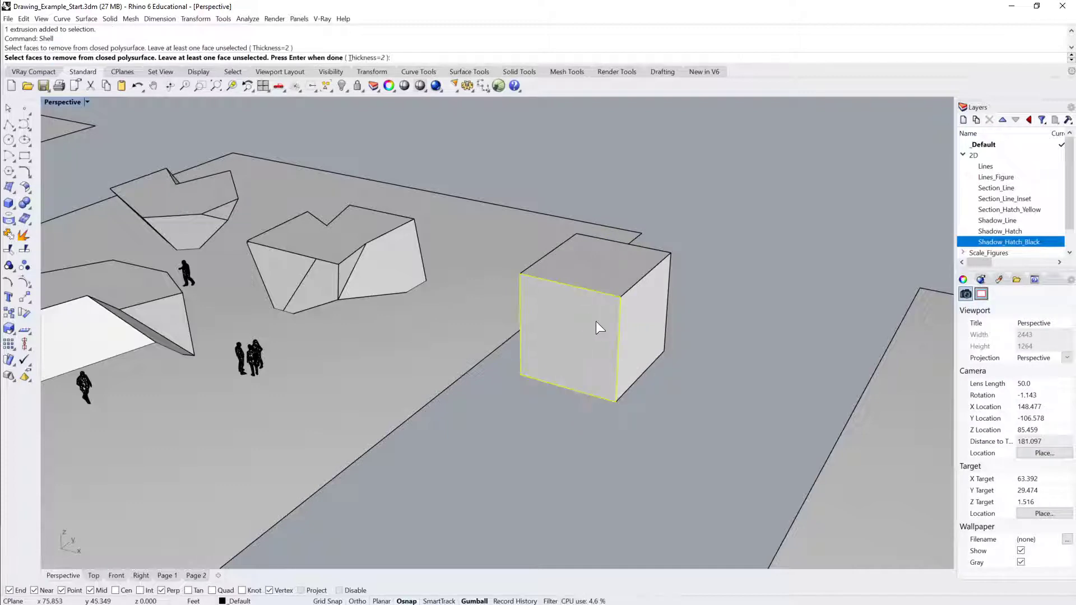
key(Return)
right_drag(596, 321, 653, 364)
Display the Perspective view as Ghosted and examine the shelled box's wall thickness from several angles.
click(86, 103)
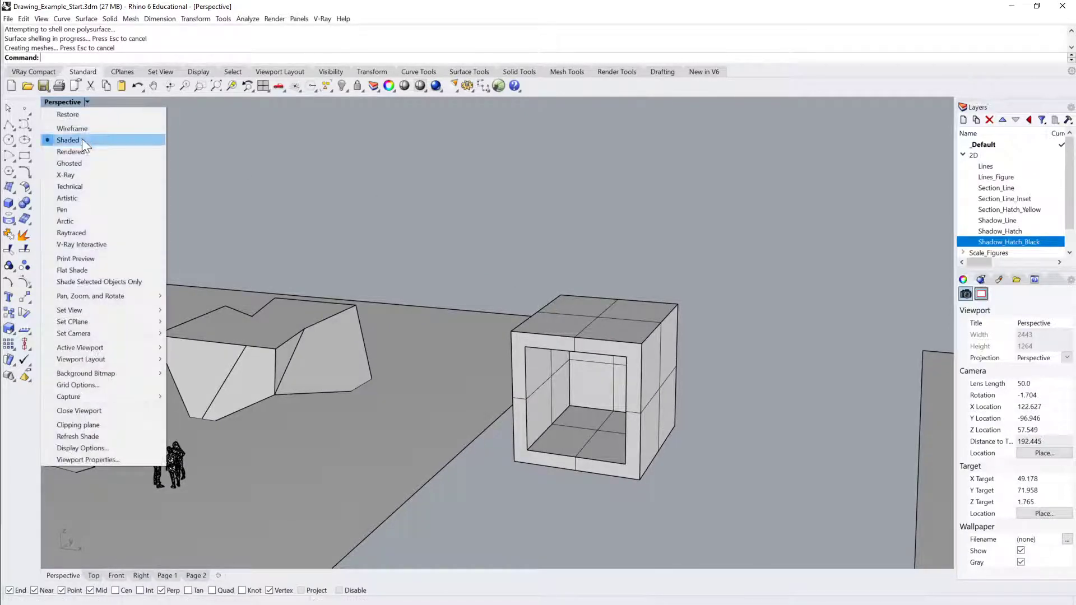
click(73, 163)
right_drag(673, 269, 628, 336)
scroll(513, 240, up, 3)
right_drag(504, 347, 599, 260)
Undo the shell on the test box and set the Perspective view back to Shaded display.
key(ctrl+z)
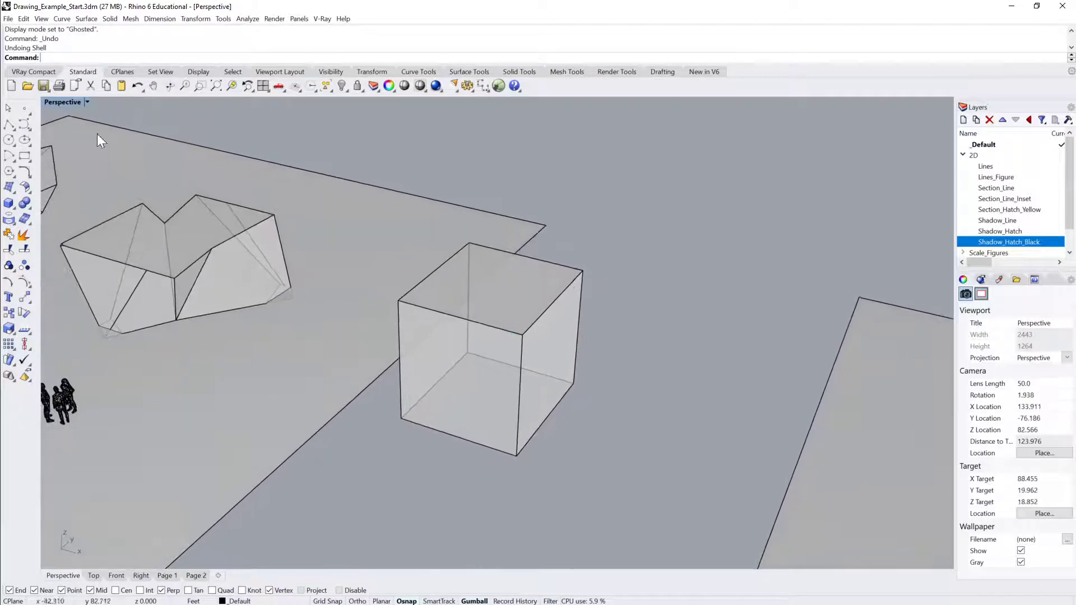
click(86, 100)
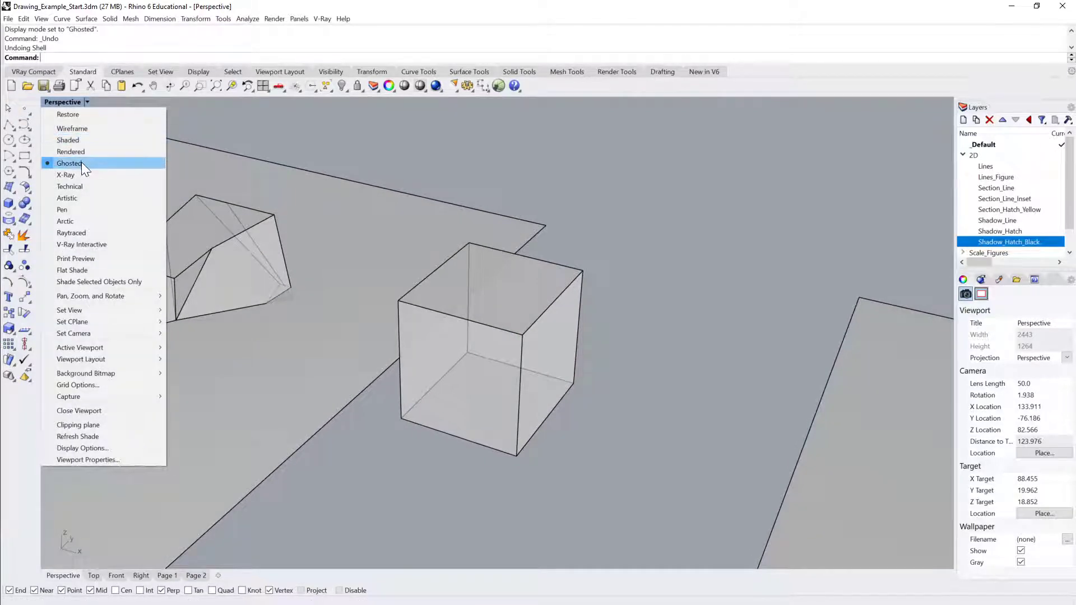
click(82, 162)
click(87, 101)
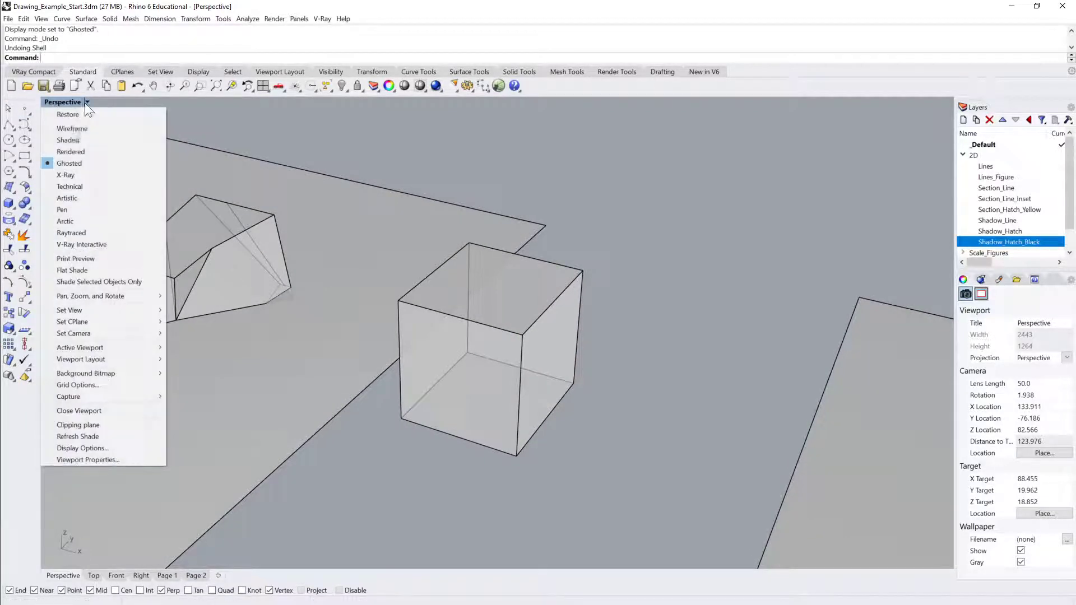
click(66, 142)
Shell the test box with thickness 2, removing its top face and the two visible vertical side faces.
text(Sh)
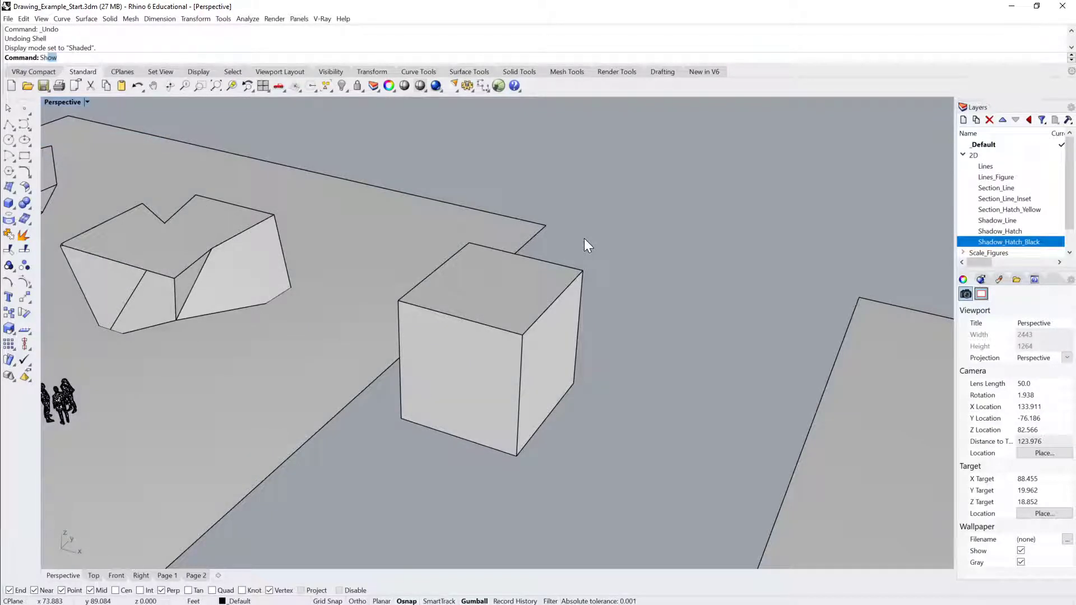
text(ell)
key(Return)
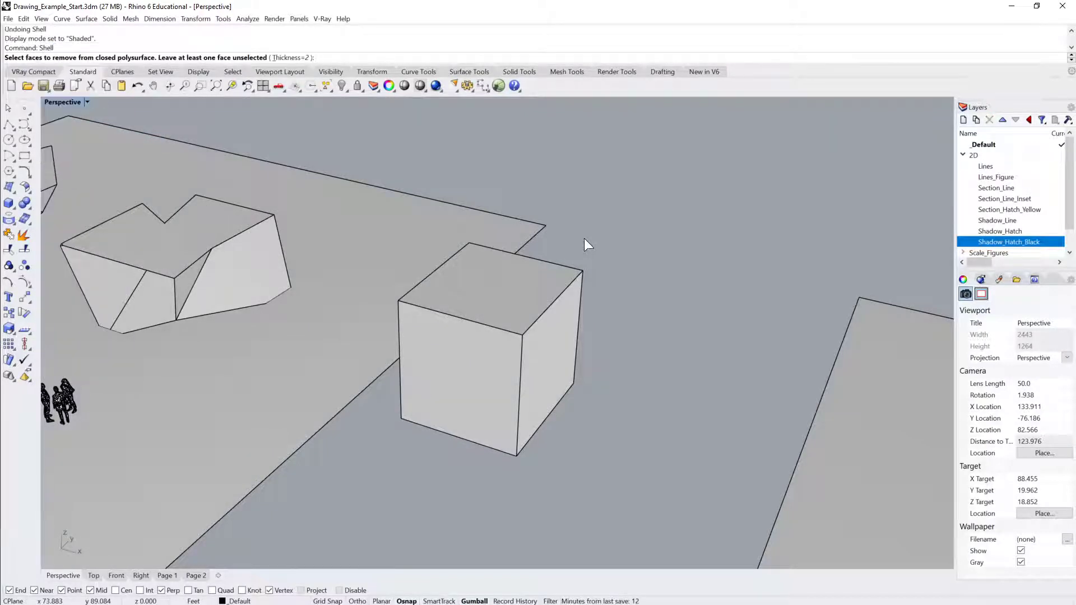
click(531, 294)
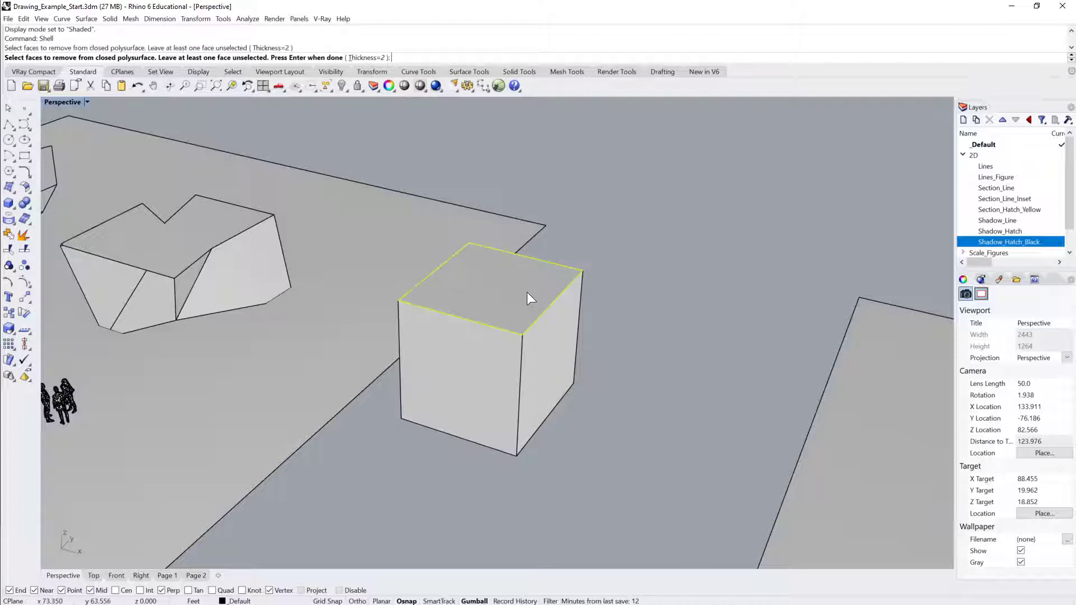
click(539, 348)
click(487, 356)
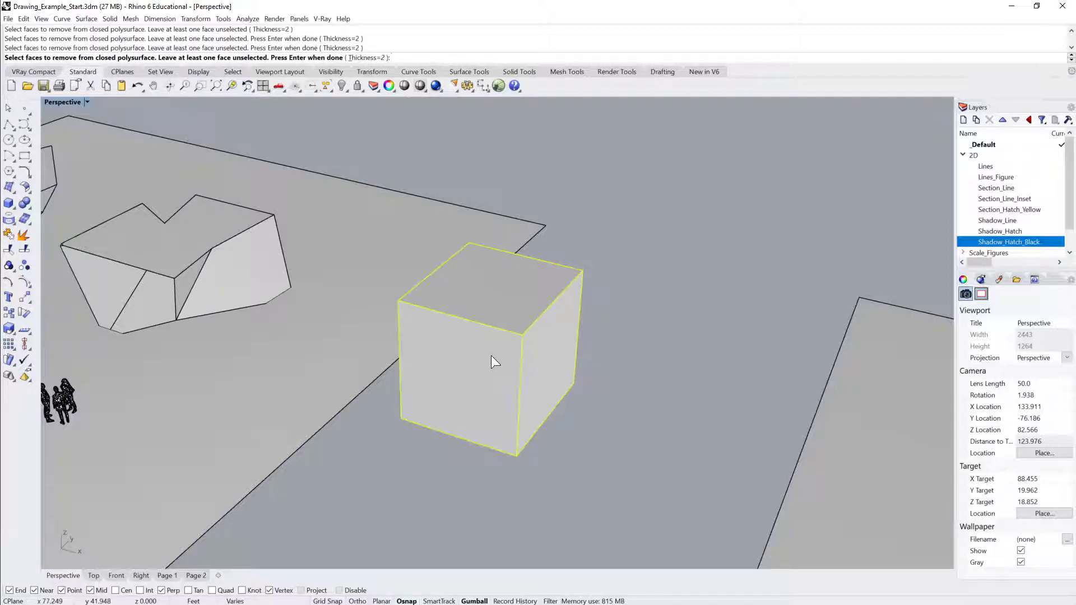
key(Return)
Delete the shelled test box beside the ground plane.
click(568, 337)
right_drag(567, 335, 600, 378)
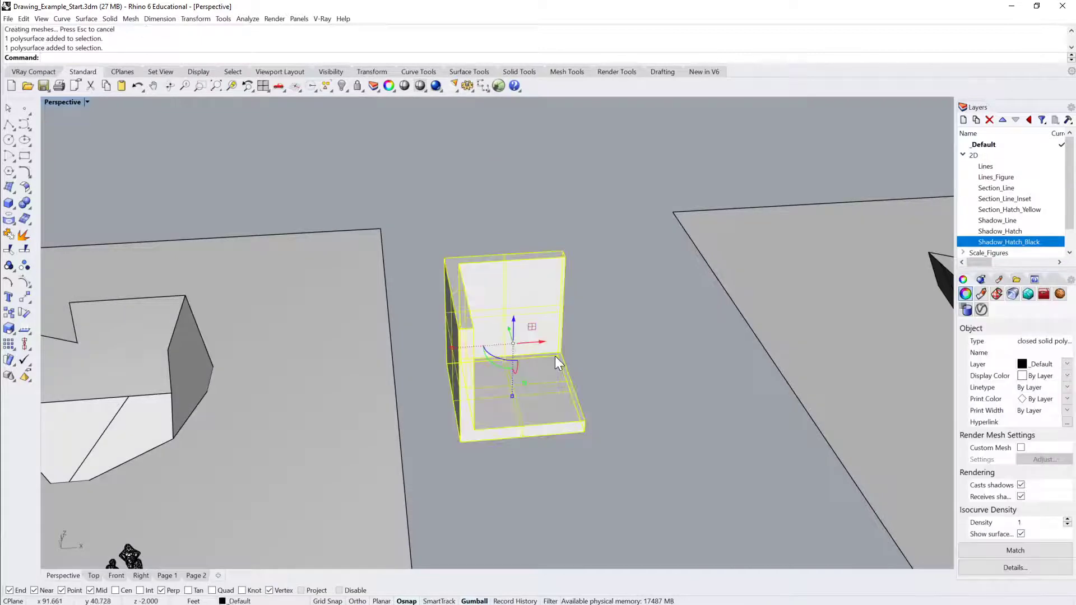
key(Delete)
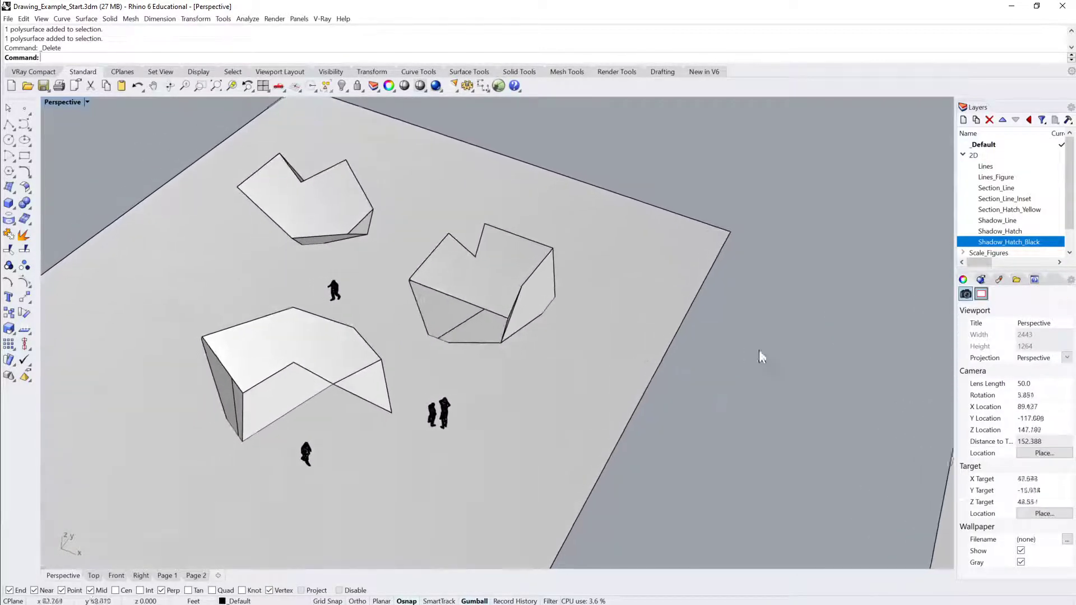
Shell the three faceted volumes with thickness 2, removing their flat cut top faces.
text(Shell)
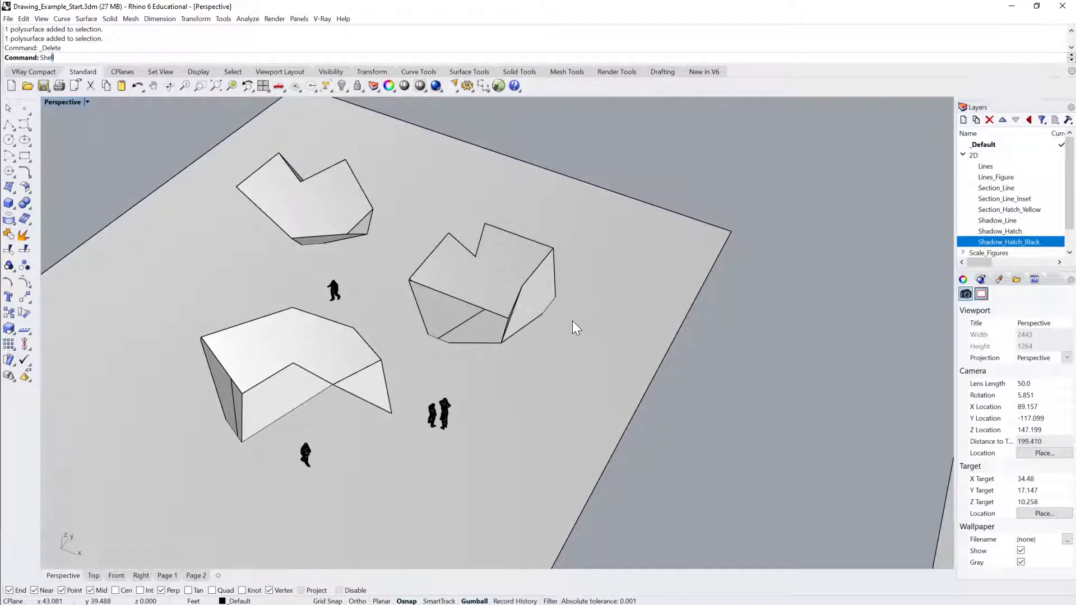
key(Return)
click(344, 207)
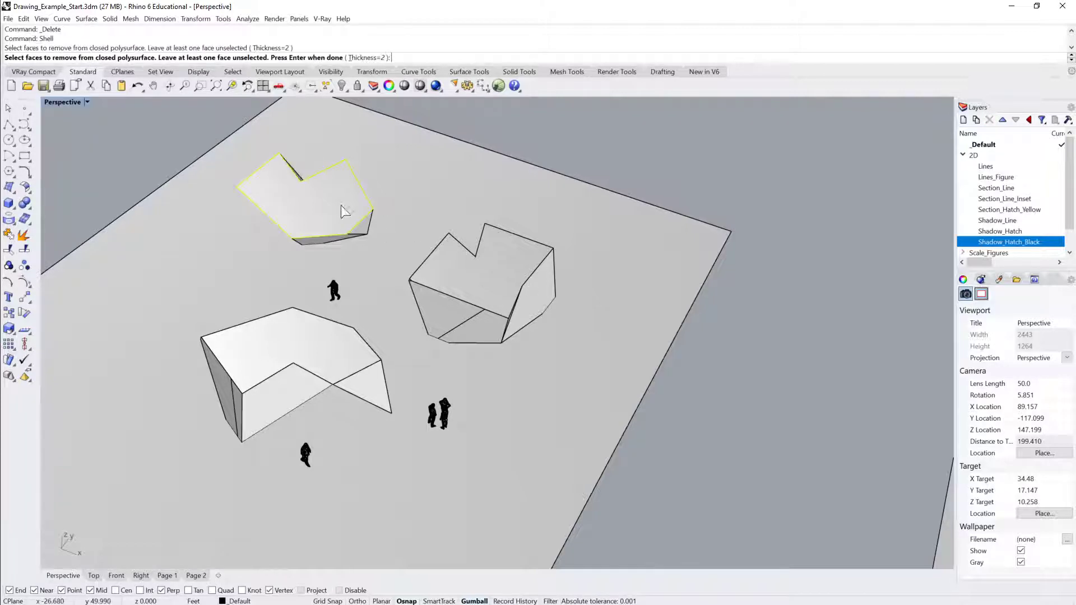
click(497, 271)
click(297, 350)
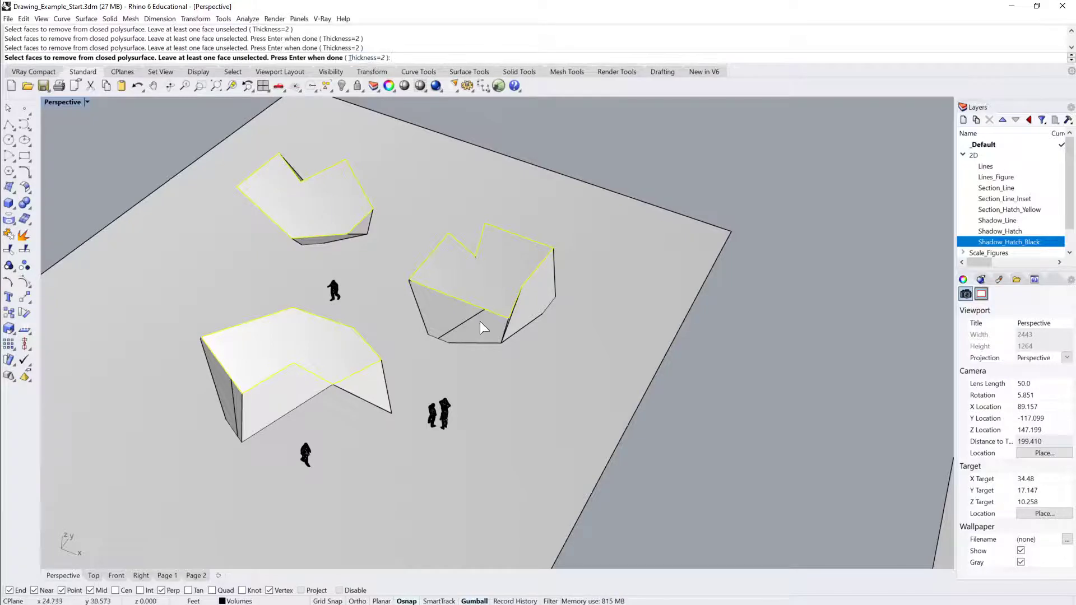
key(Return)
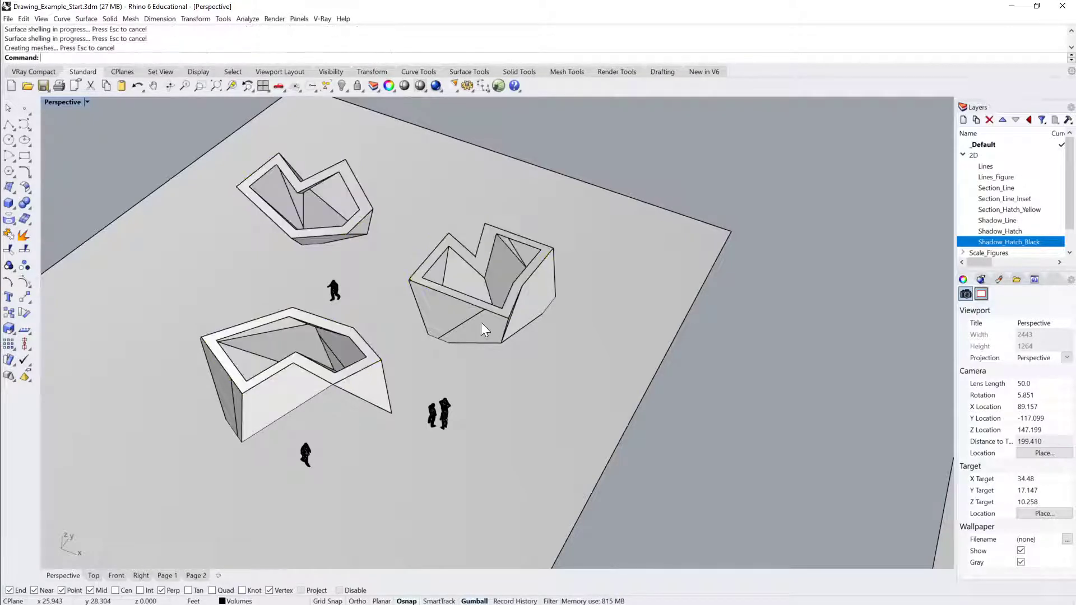
Examine the wall thickness and interiors of the three shelled volumes from above and from the side.
scroll(481, 322, down, 3)
right_drag(481, 322, 614, 291)
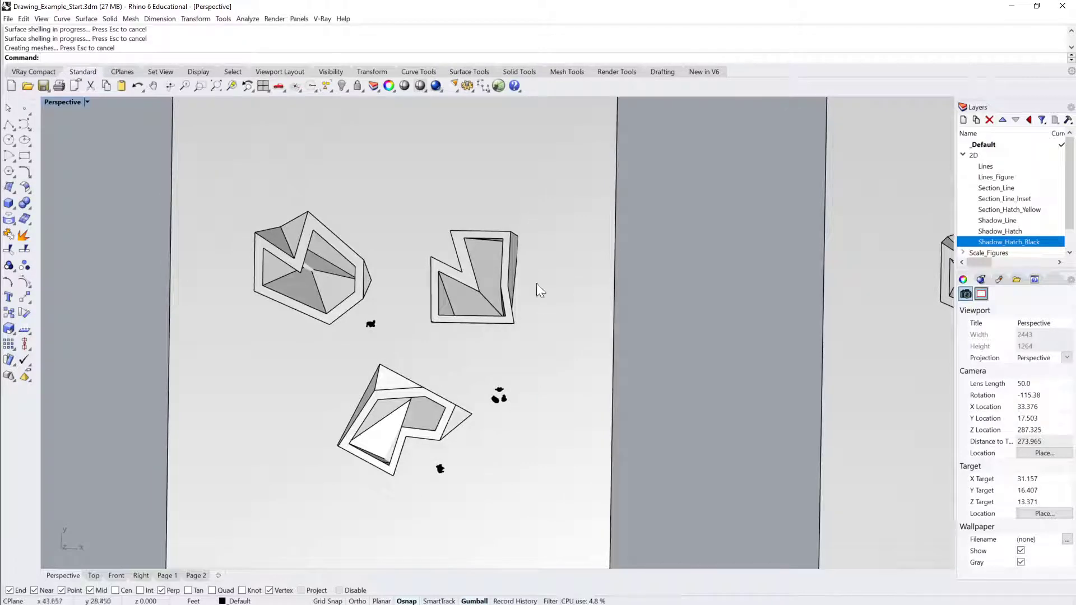
right_drag(536, 290, 454, 376)
right_drag(464, 241, 261, 345)
scroll(596, 244, up, 5)
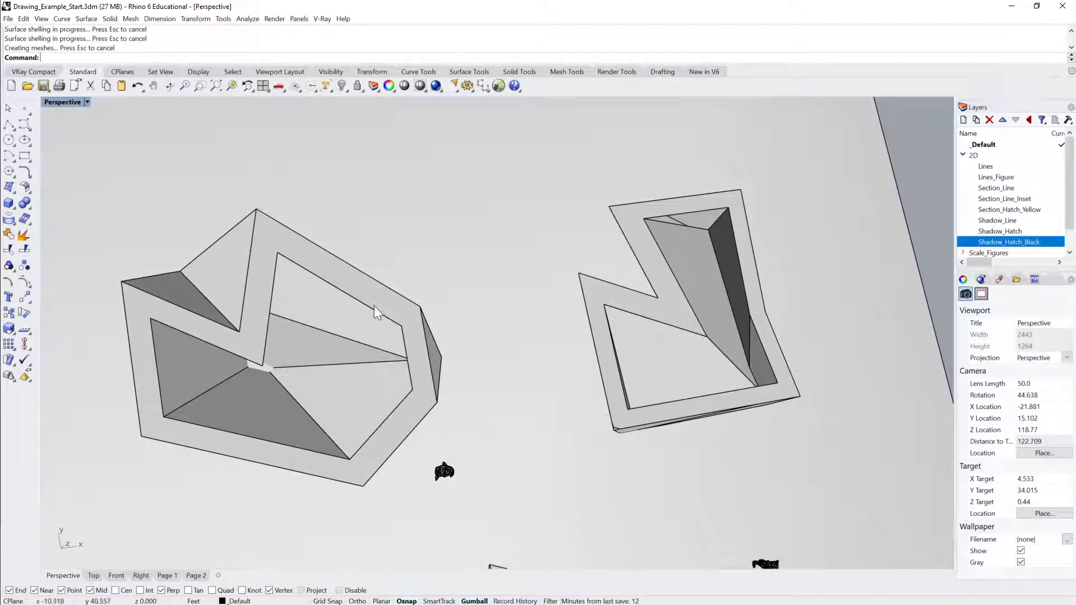
right_drag(328, 461, 745, 240)
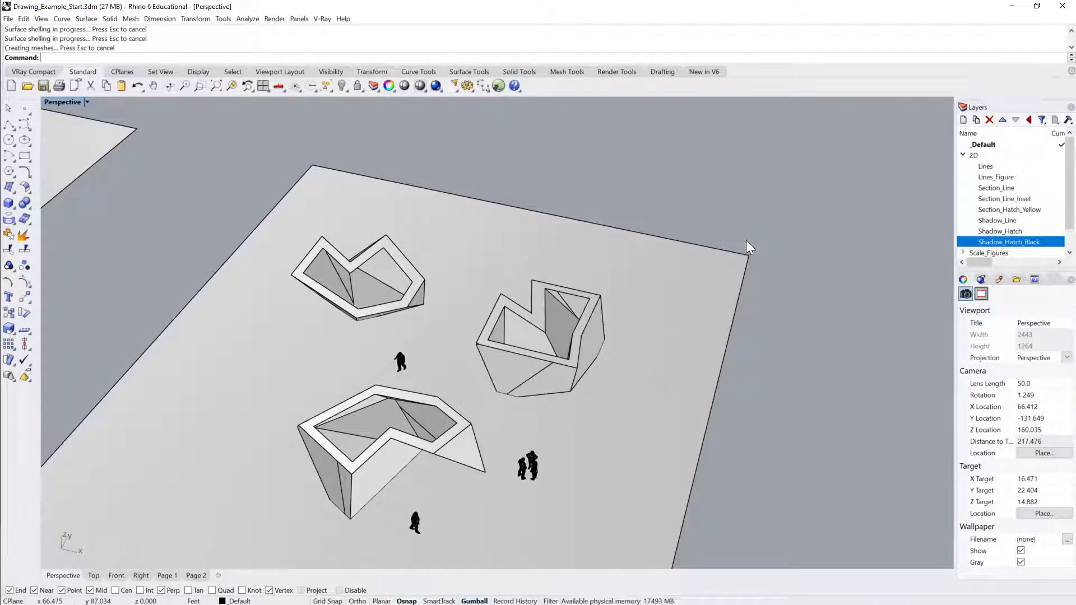
right_drag(746, 241, 553, 256)
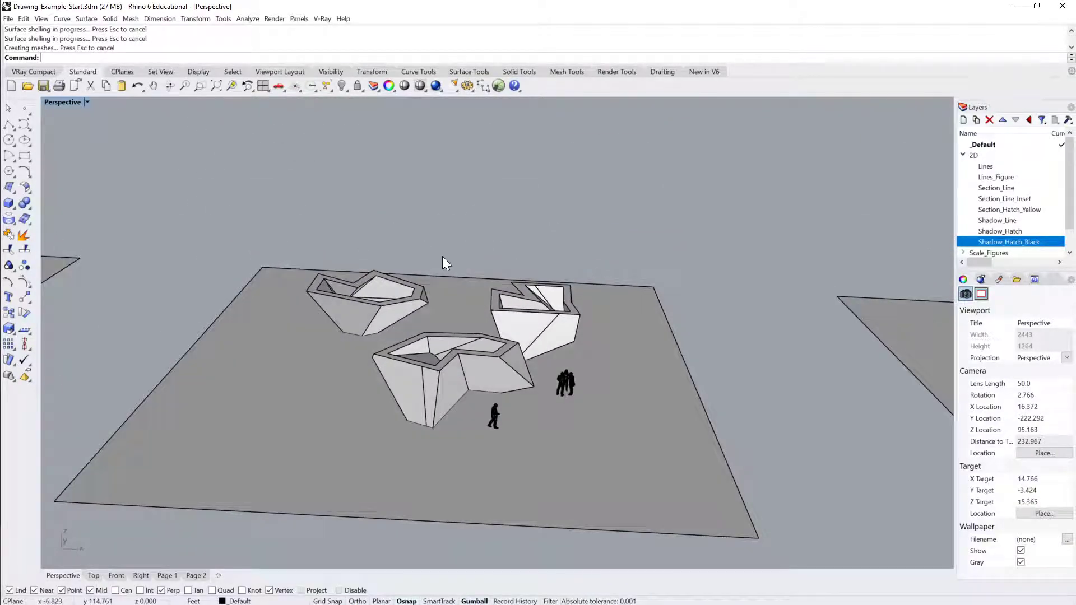
Trim away the front volume's outer and inner shell parts below the ground plane, using the ground surface as cutter.
click(634, 408)
right_drag(634, 407, 529, 490)
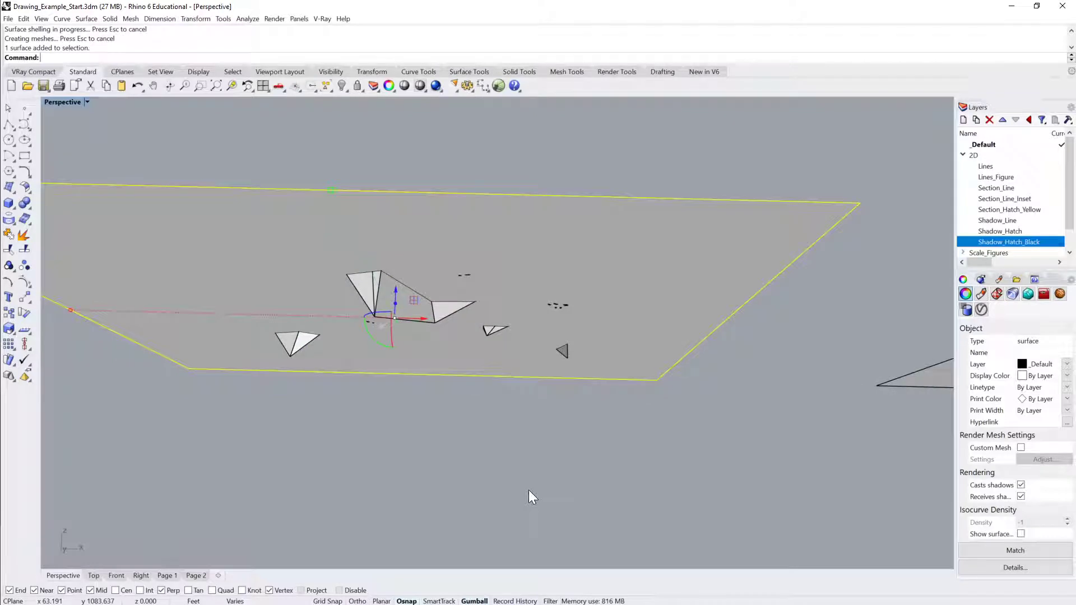
text(Trim)
key(Return)
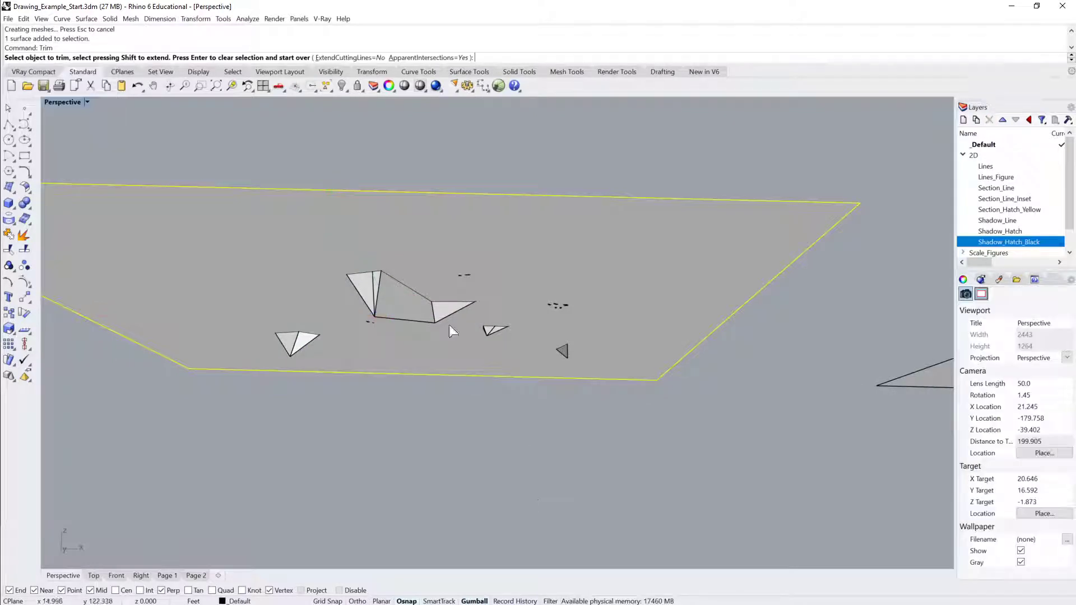
click(386, 309)
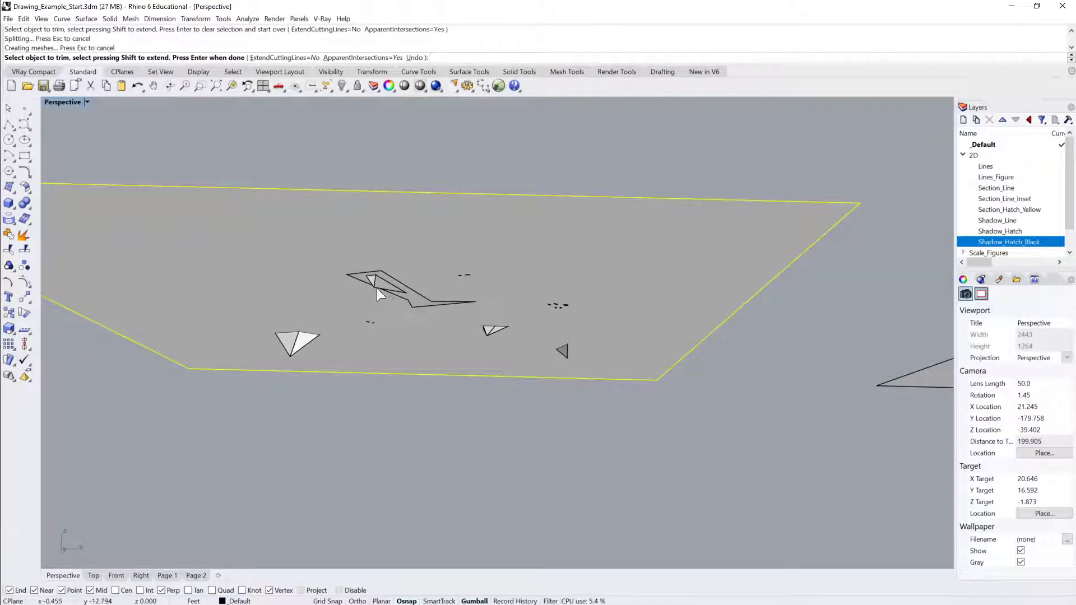
click(376, 285)
Trim away the parts of the other two volumes that protrude below the ground plane.
click(291, 340)
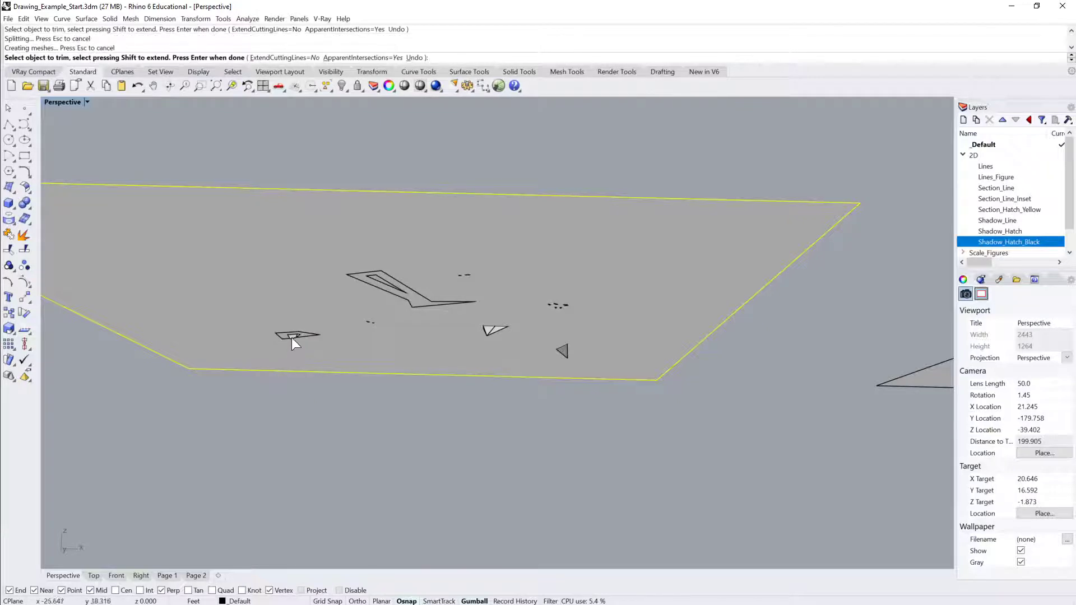
click(291, 337)
click(365, 362)
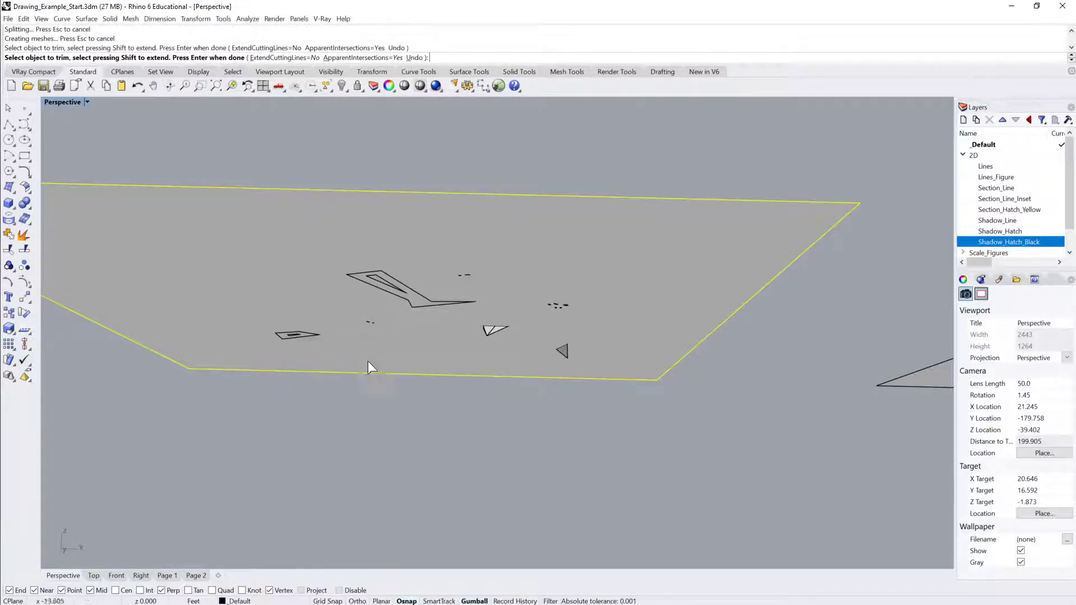
click(560, 352)
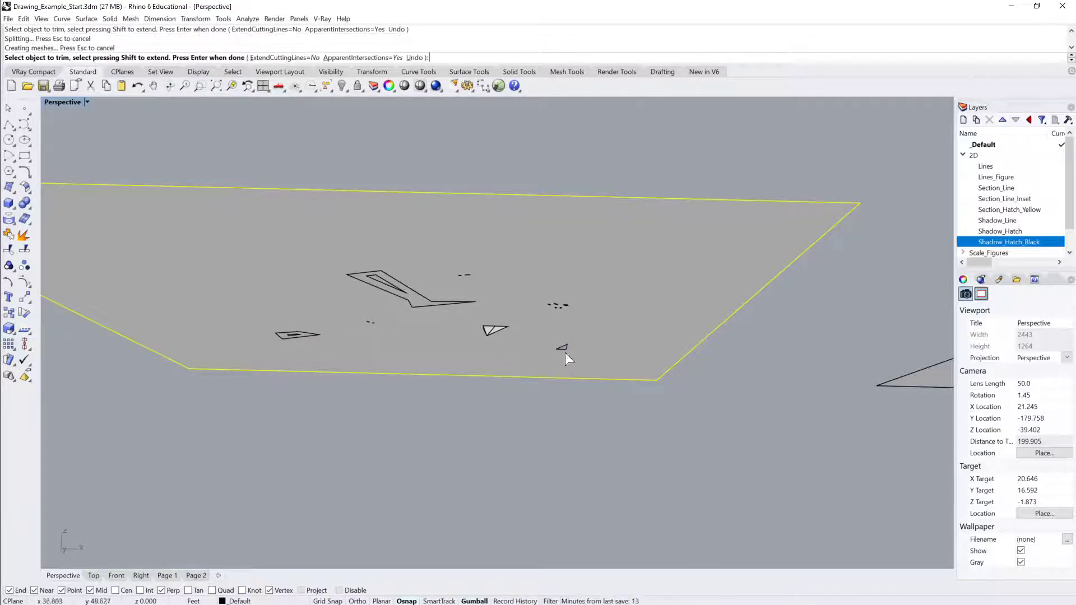
click(493, 333)
right_drag(492, 327, 317, 232)
key(Return)
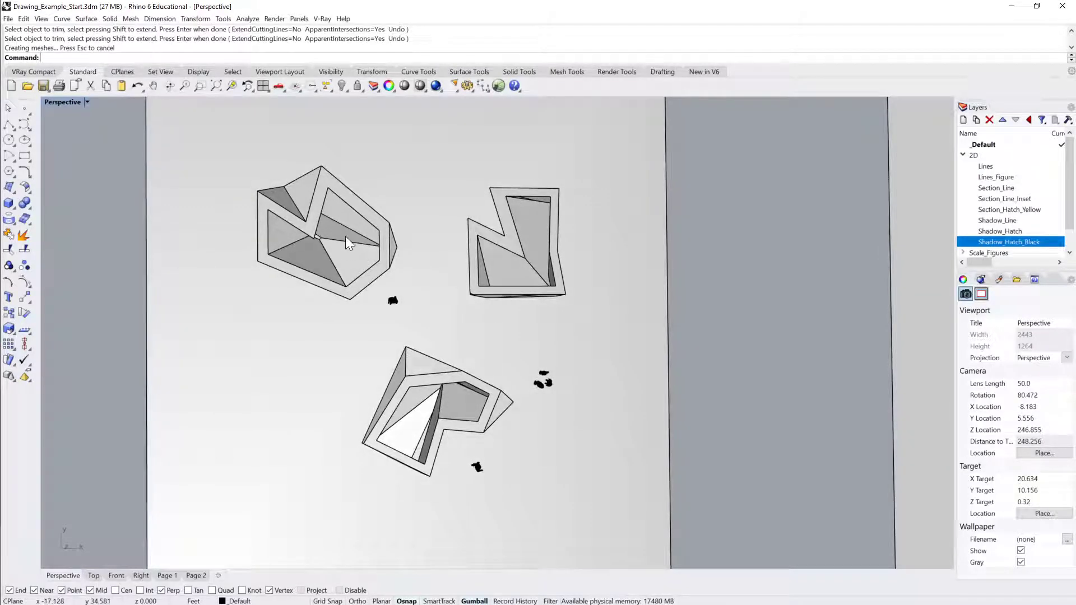
Examine the trimmed volumes from above and check the underside of the ground plane.
right_drag(345, 236, 446, 138)
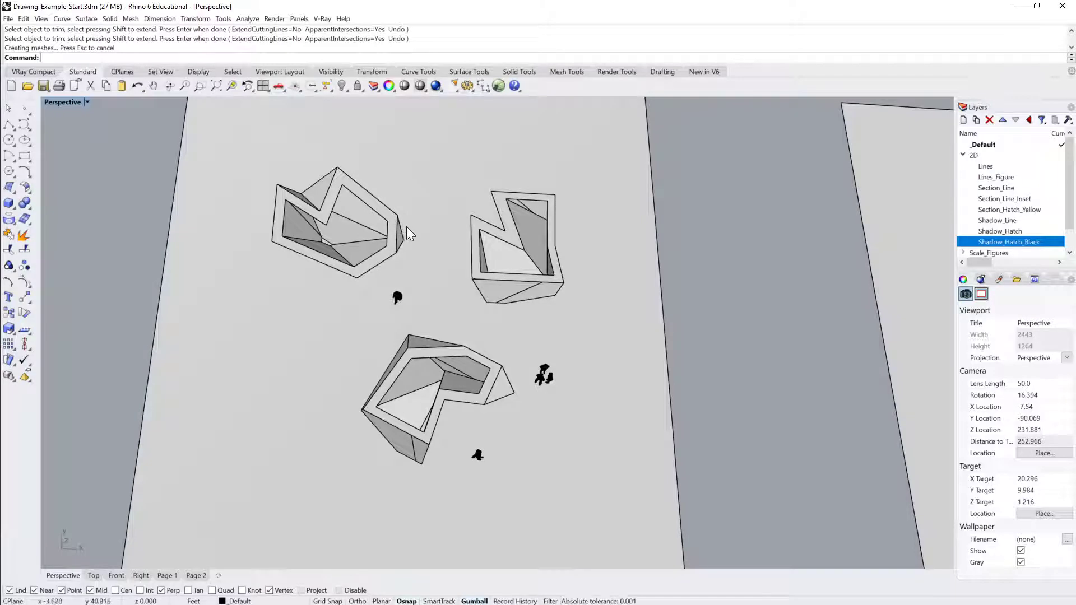
right_drag(408, 234, 524, 297)
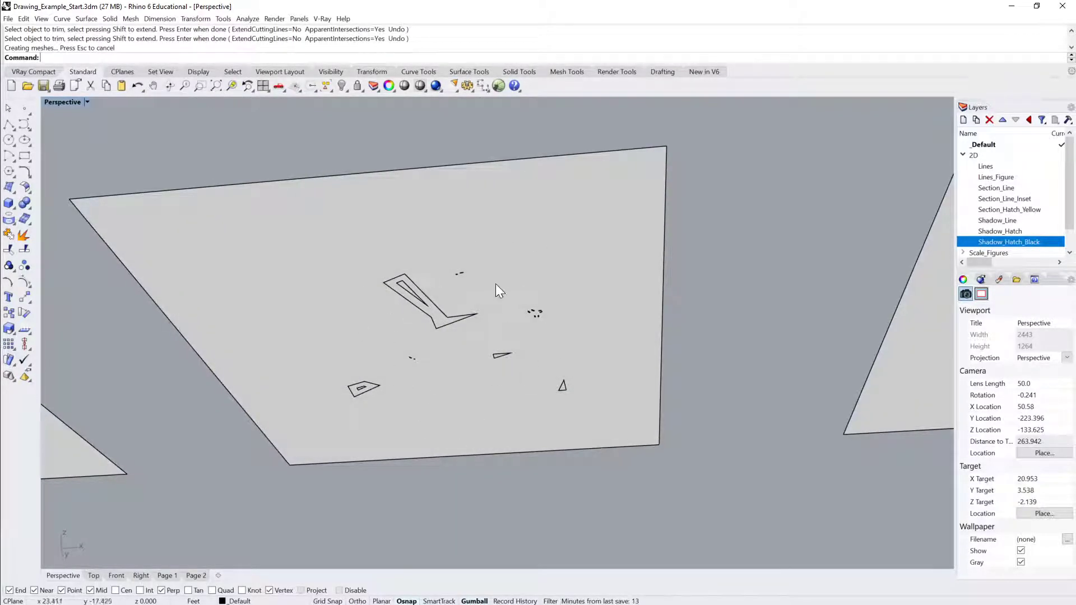
right_drag(495, 283, 512, 275)
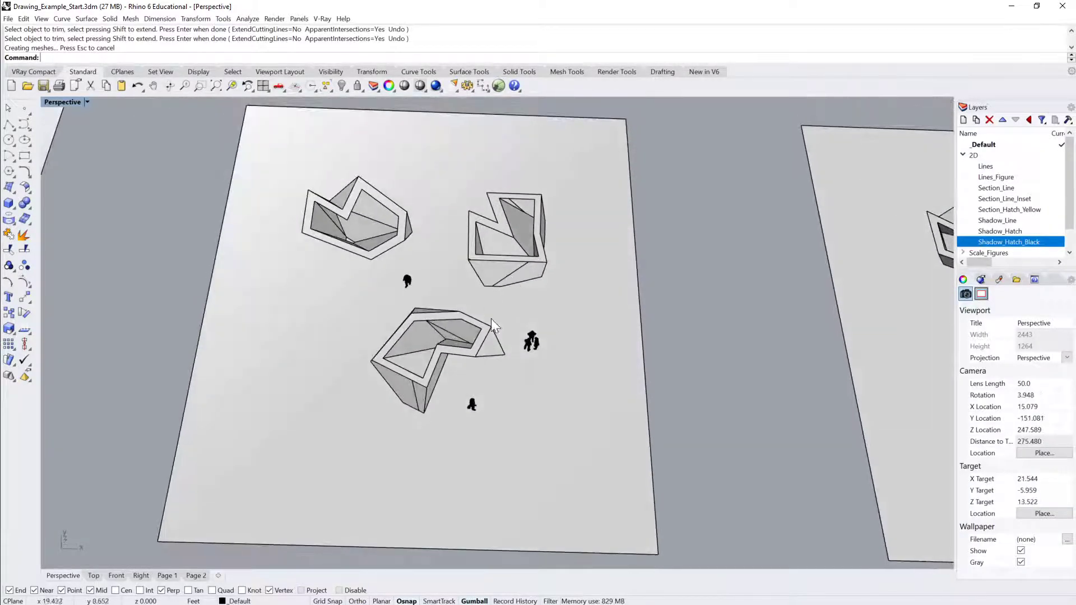
right_drag(491, 318, 492, 295)
scroll(492, 295, down, 1)
shift+right_drag(493, 295, 554, 271)
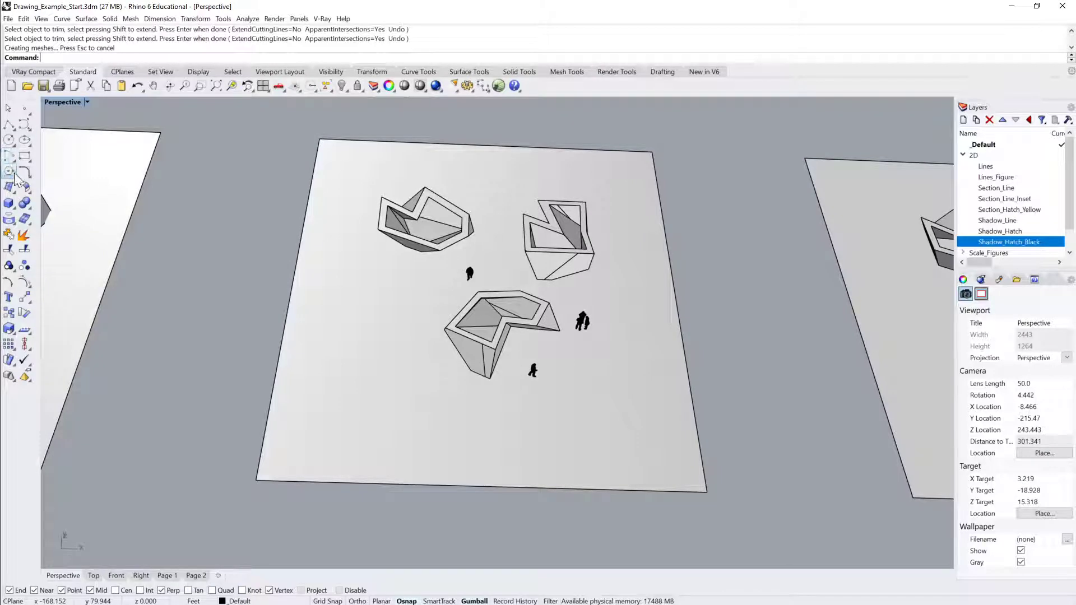
Draw a solid test box near the ground plane's front-left corner and lower it so it passes through the plane.
click(8, 203)
click(357, 419)
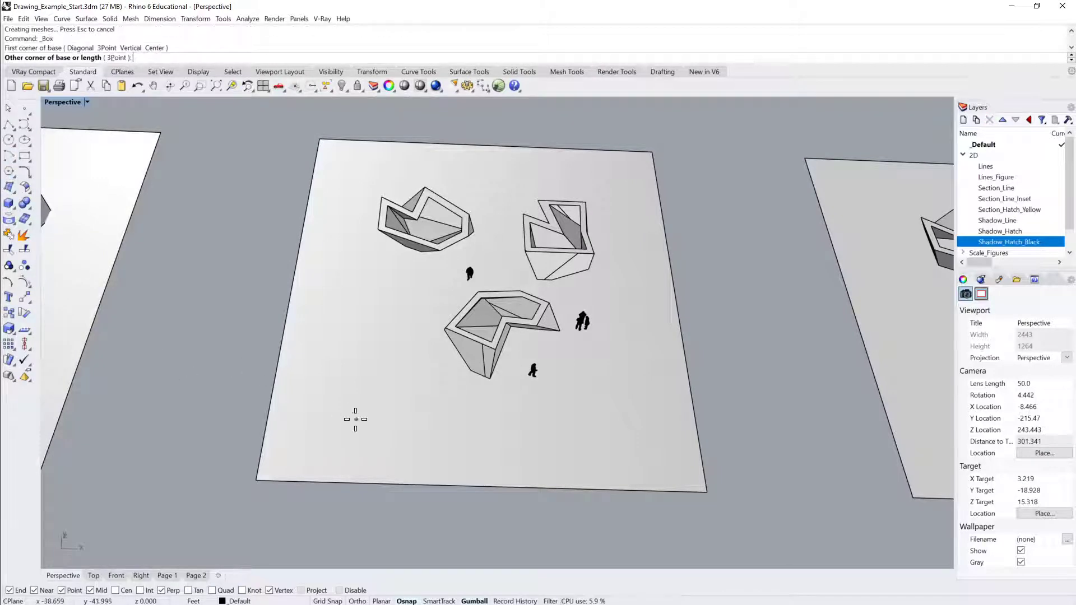
click(369, 456)
click(383, 405)
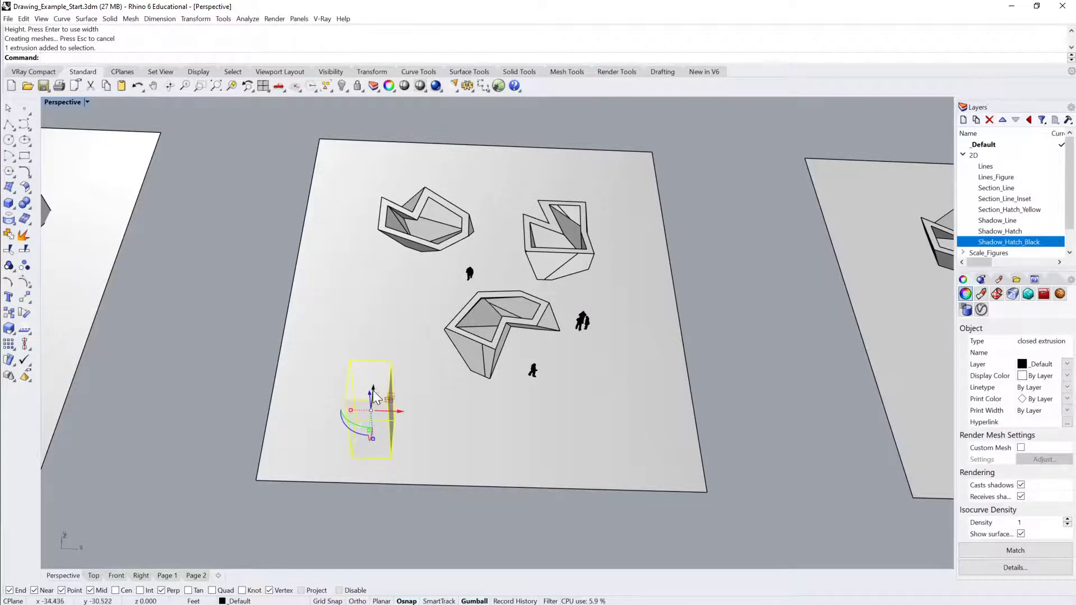
right_drag(373, 390, 384, 364)
drag(373, 380, 376, 400)
right_drag(387, 448, 339, 399)
click(422, 525)
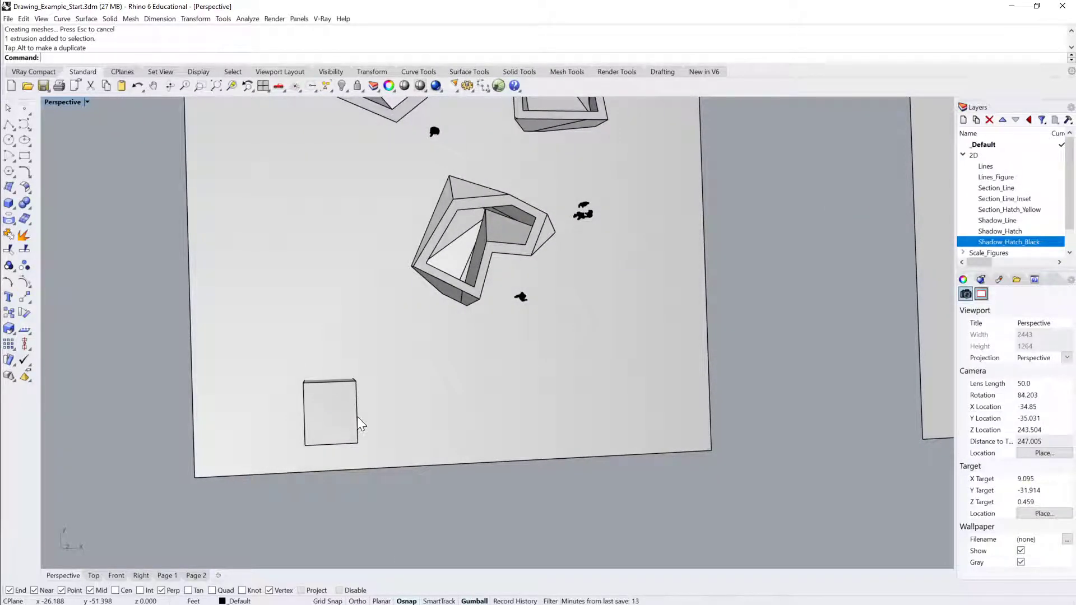
Shell the new test box with thickness 2, removing its top face.
key(Return)
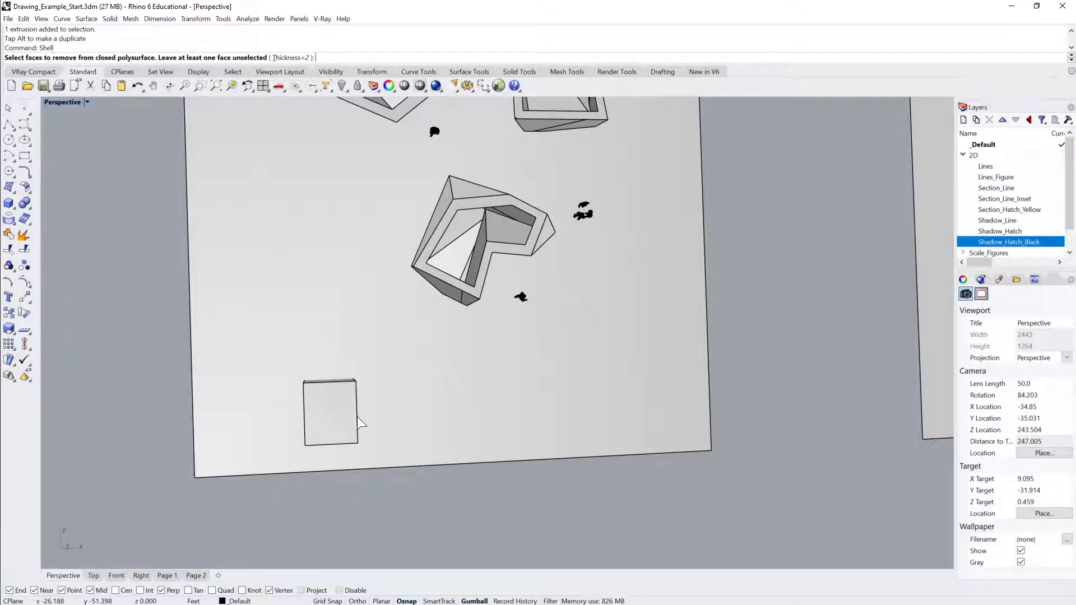
click(338, 401)
key(Return)
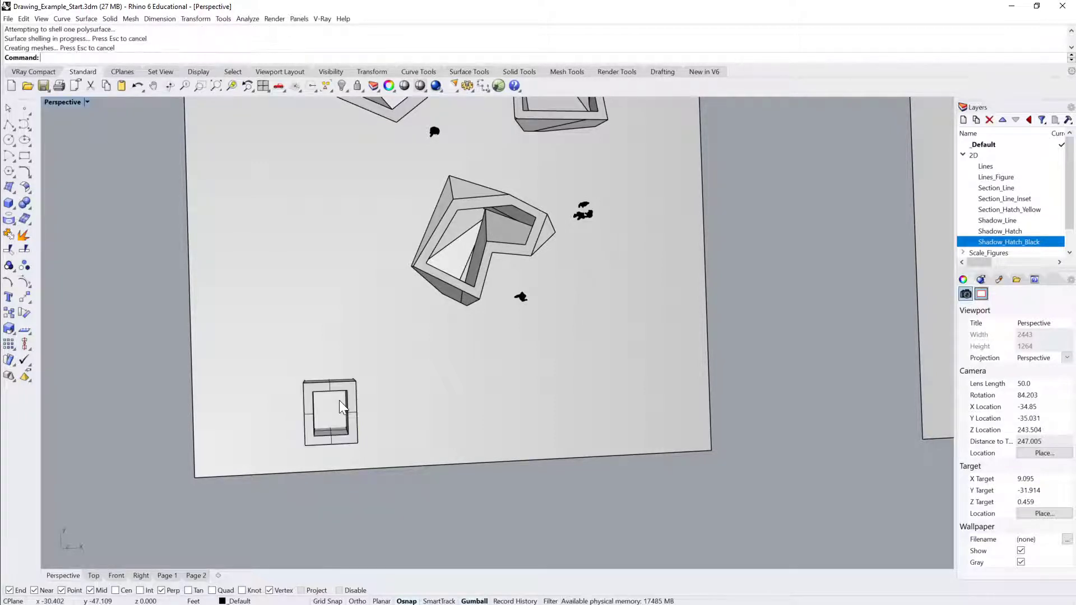
right_drag(338, 406, 433, 412)
Create the intersection curves between the shelled box and the ground plane, and hide the box.
click(389, 378)
shift+click(431, 400)
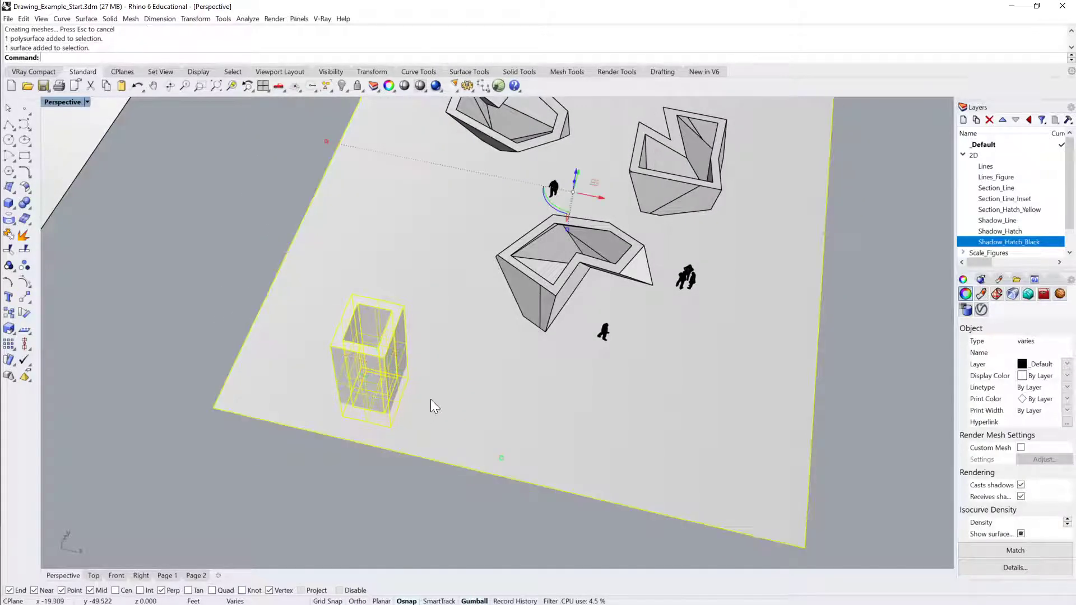
text(Inters)
key(Return)
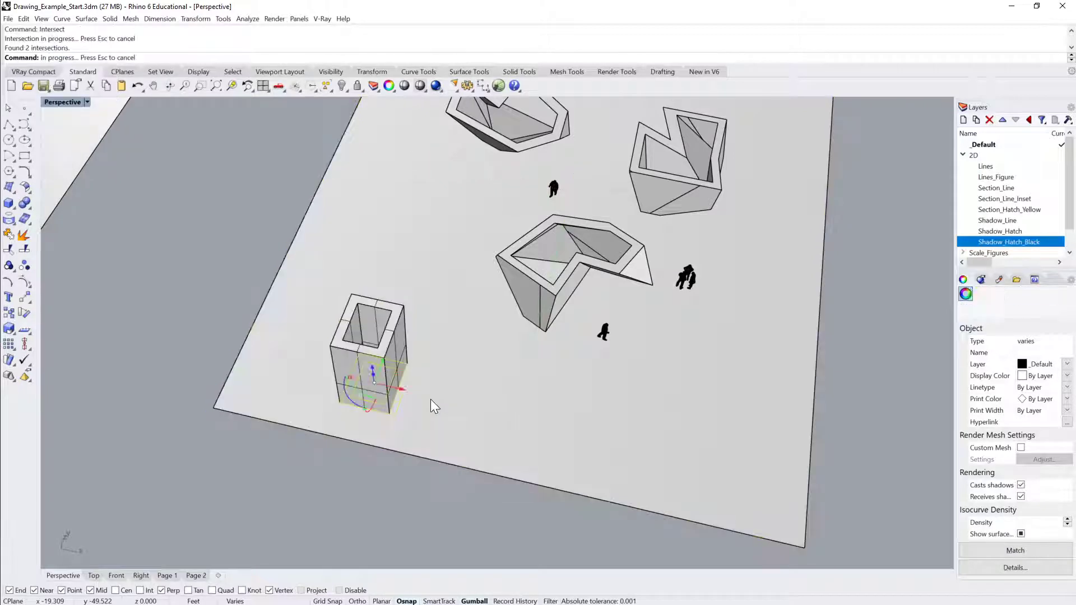
click(399, 352)
key(ctrl+h)
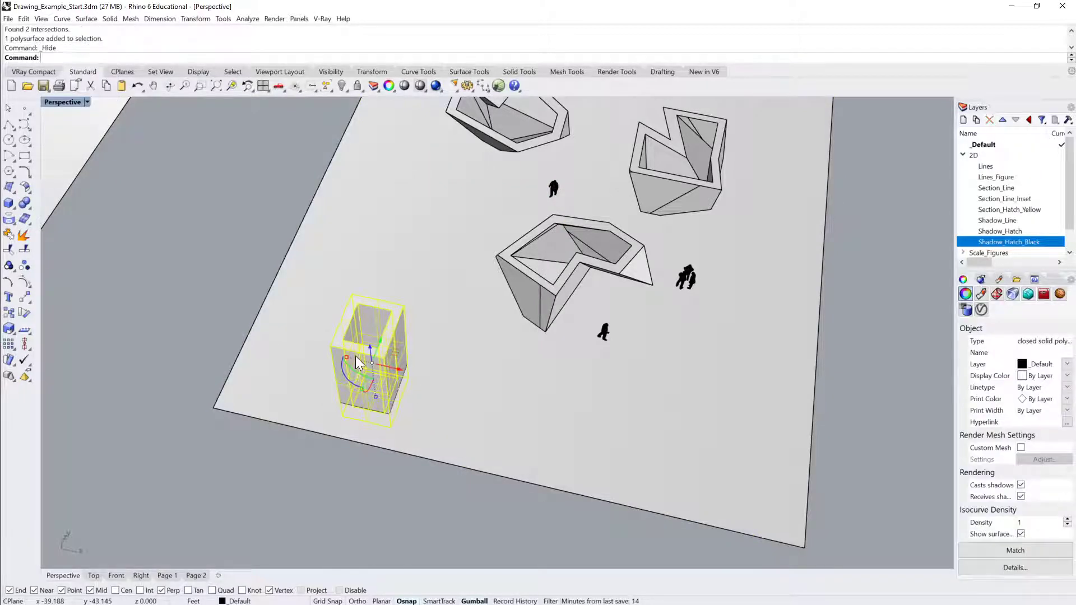
Trim the ground plane with the outer intersection curve, cutting out the square area enclosed by the test box's footprint.
click(398, 390)
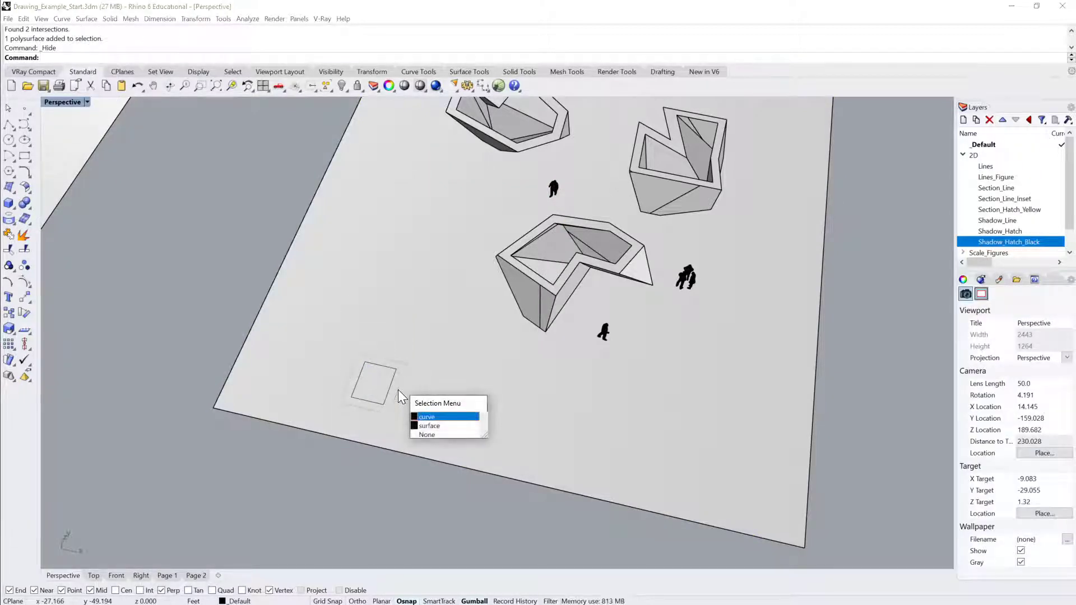
key(Return)
text(Tirm)
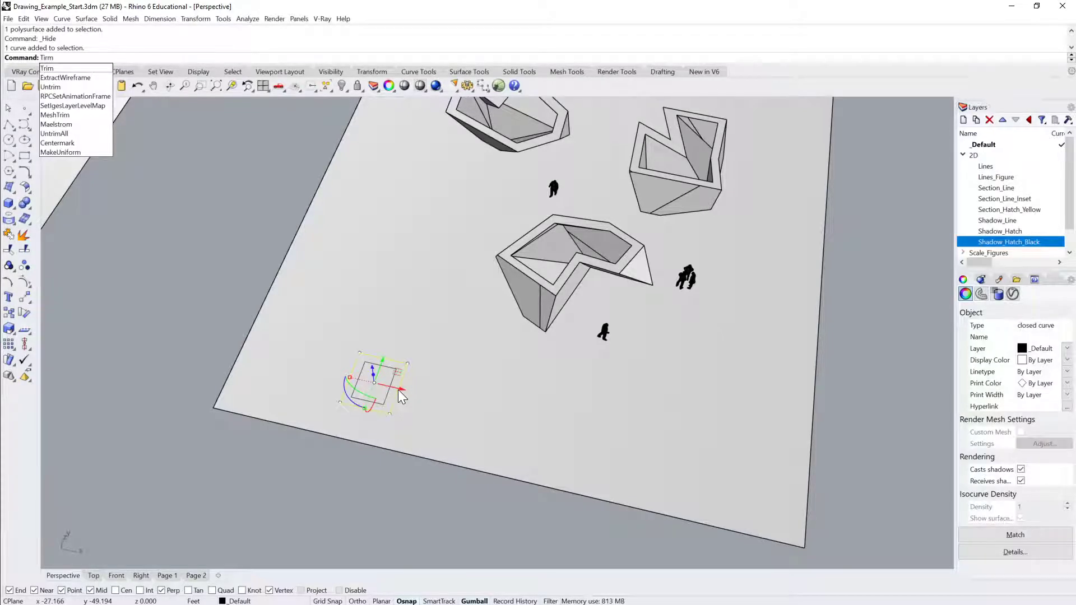
key(BackSpace)
key(BackSpace)
key(BackSpace)
text(rim)
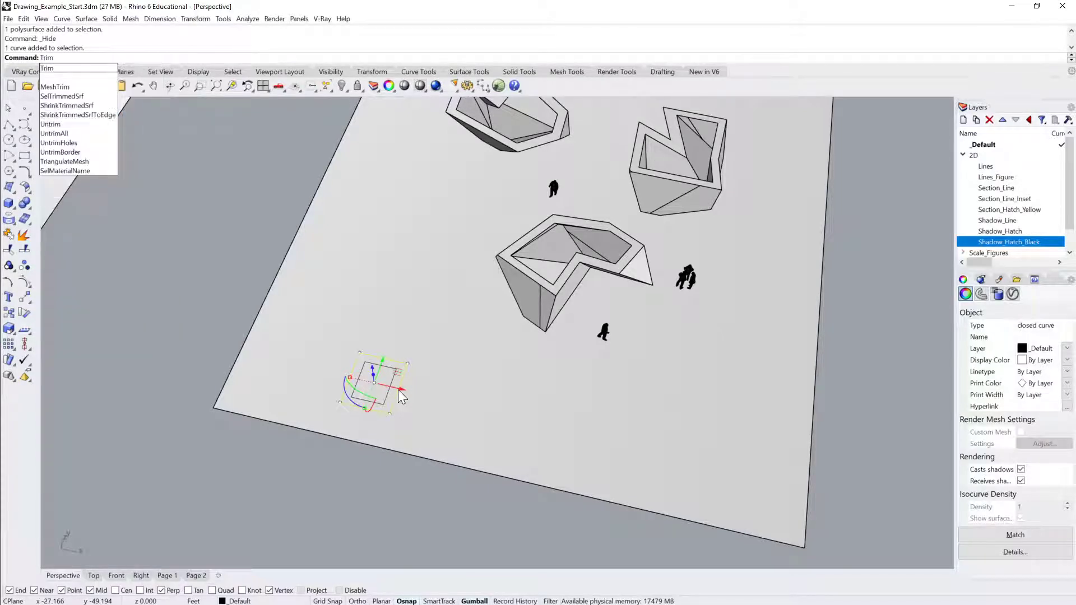
key(Return)
click(376, 381)
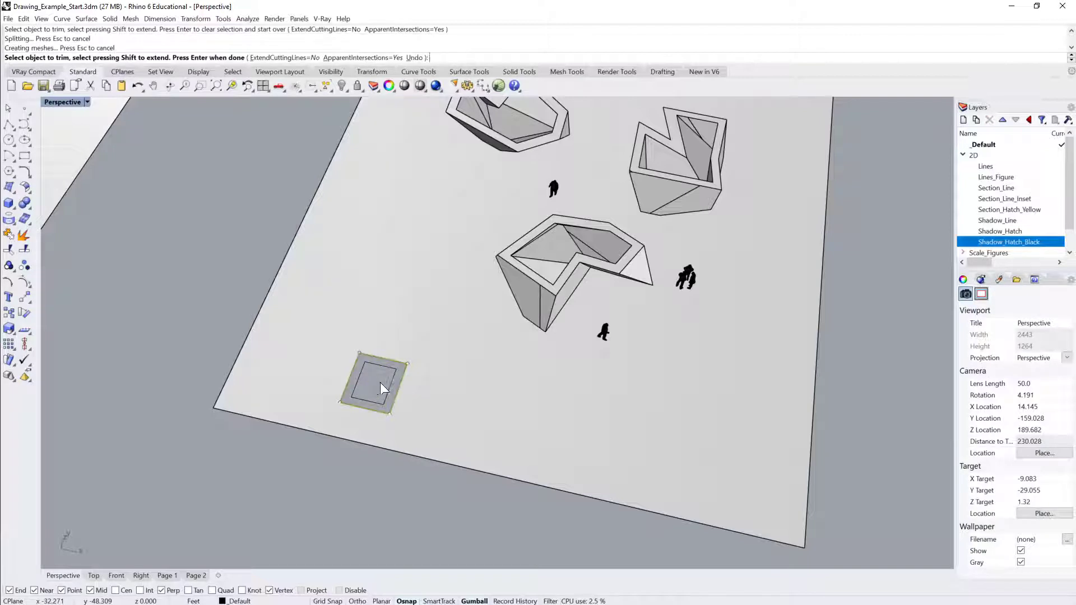
key(Return)
Delete both leftover intersection curves around the square opening in the ground plane.
click(389, 389)
key(Delete)
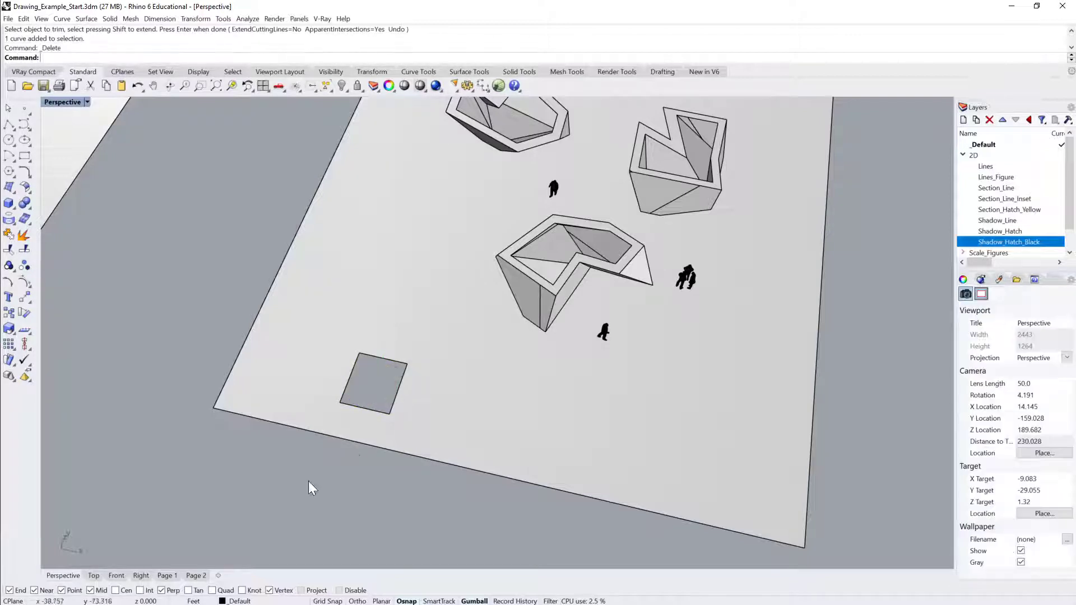
drag(309, 480, 445, 262)
key(Delete)
Show the hidden objects and delete the shelled test box.
text(Sh)
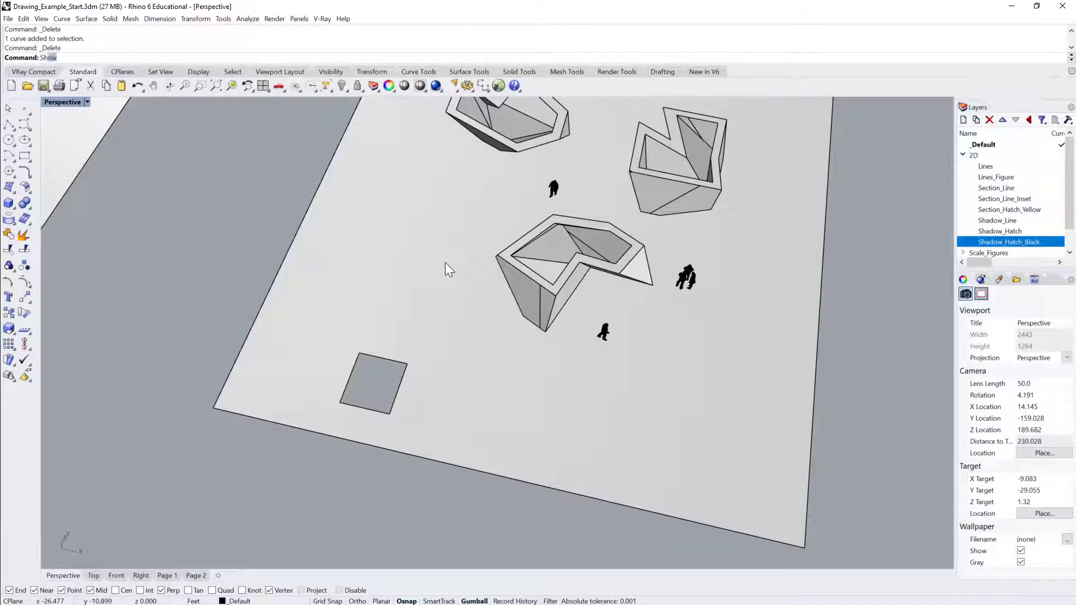
text(ow)
key(Return)
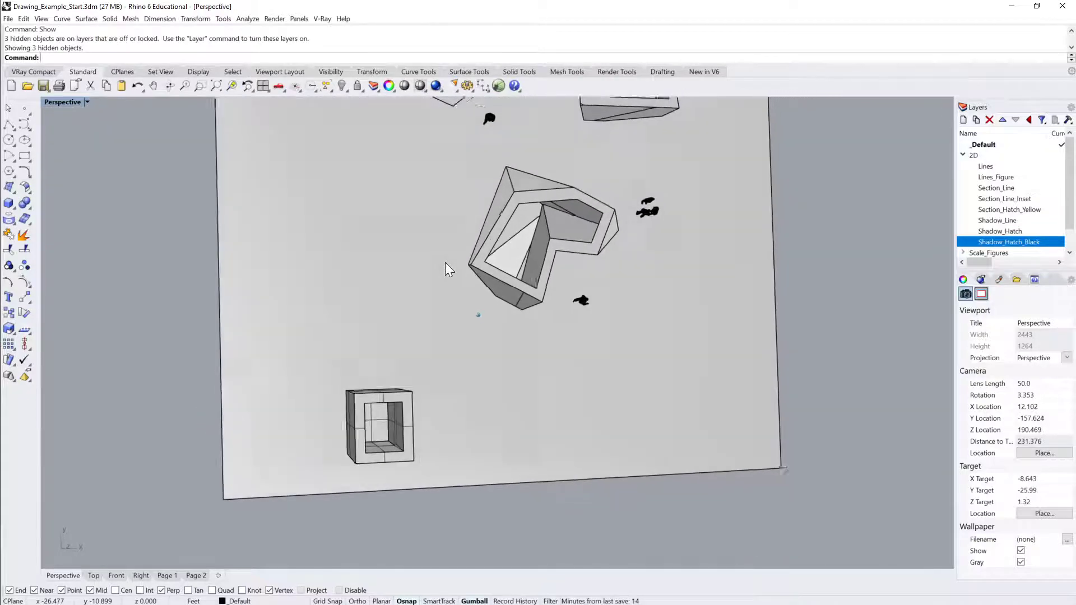
right_drag(445, 262, 448, 297)
click(396, 421)
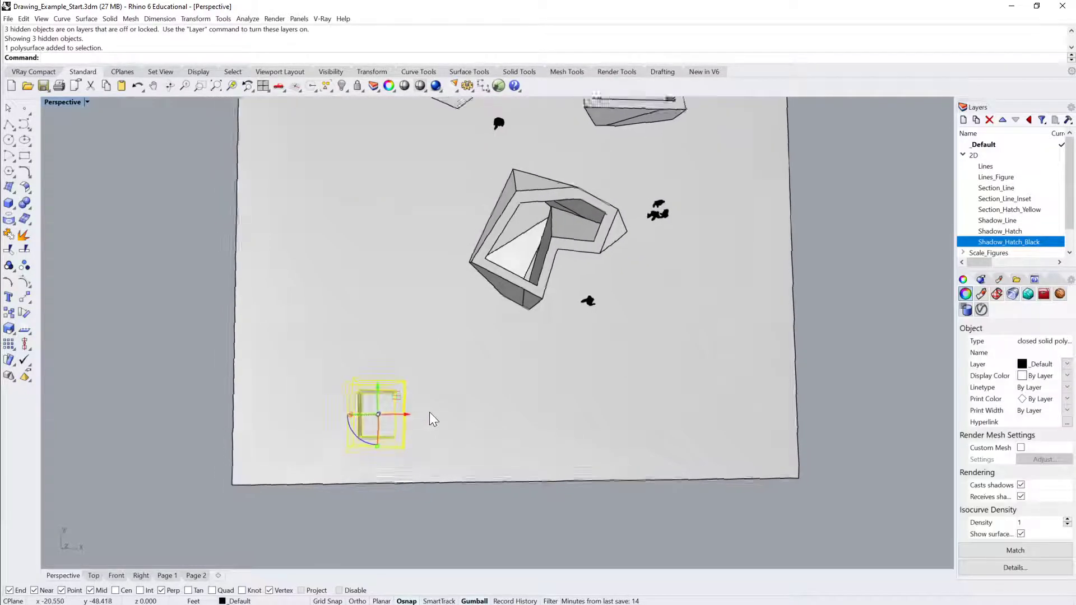
key(Delete)
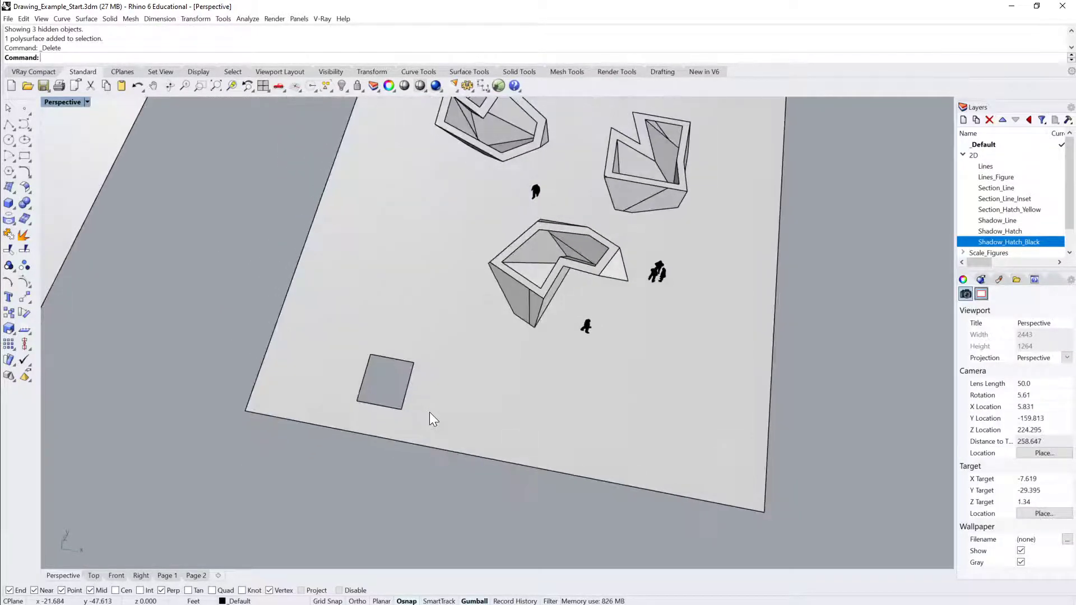
Untrim the square hole in the ground plane.
text(Untrim)
key(Return)
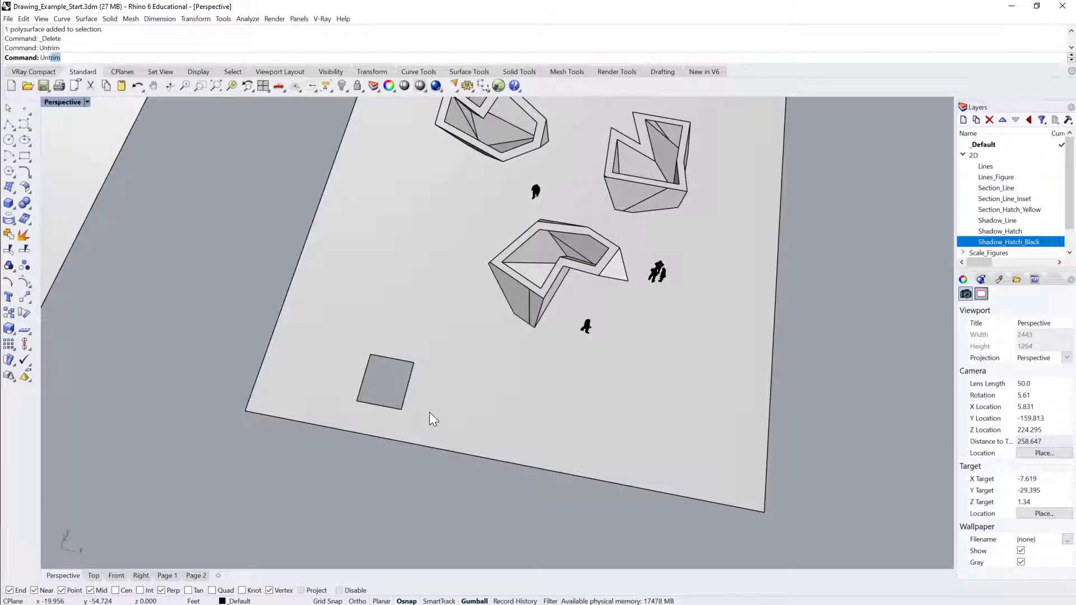
click(394, 357)
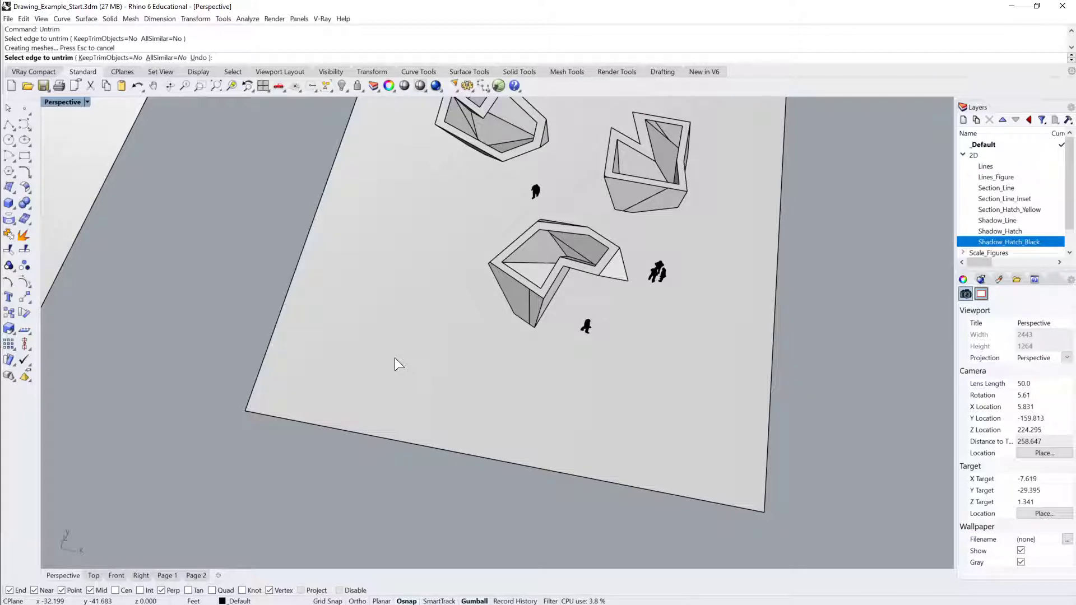
key(Return)
Draw a circle straddling the front edge of the ground plane with the trimmed volumes.
scroll(394, 358, down, 5)
right_drag(394, 357, 506, 352)
scroll(507, 353, down, 1)
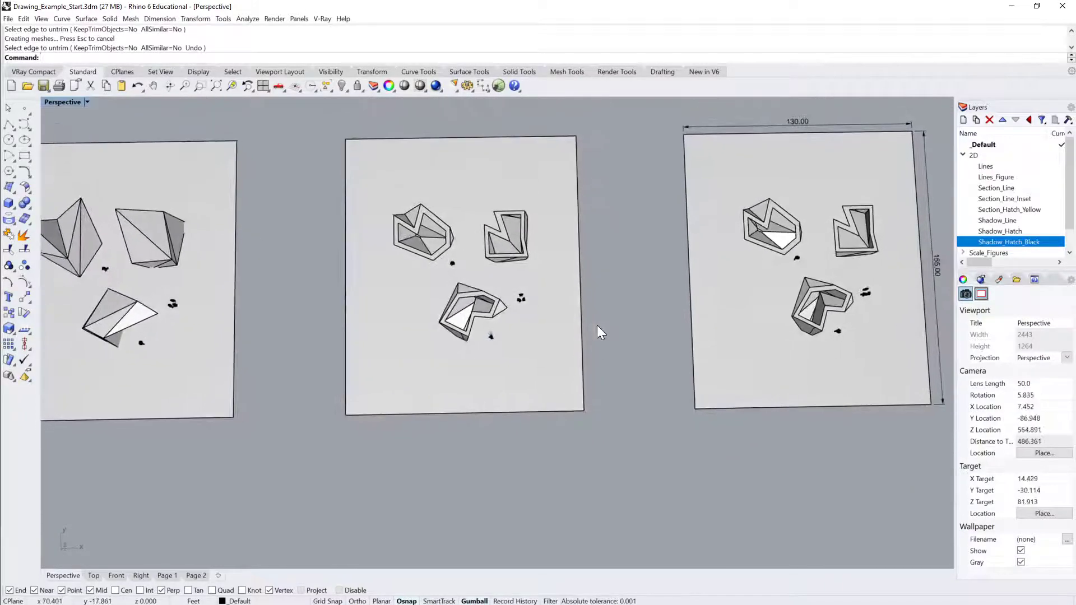
scroll(597, 325, up, 1)
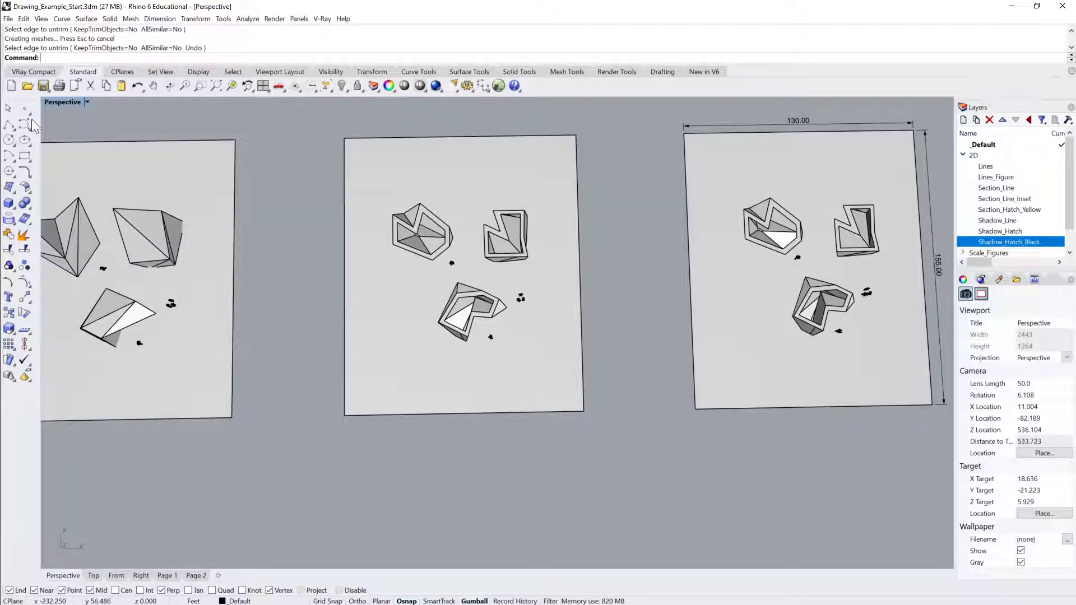
click(9, 140)
click(430, 403)
click(452, 434)
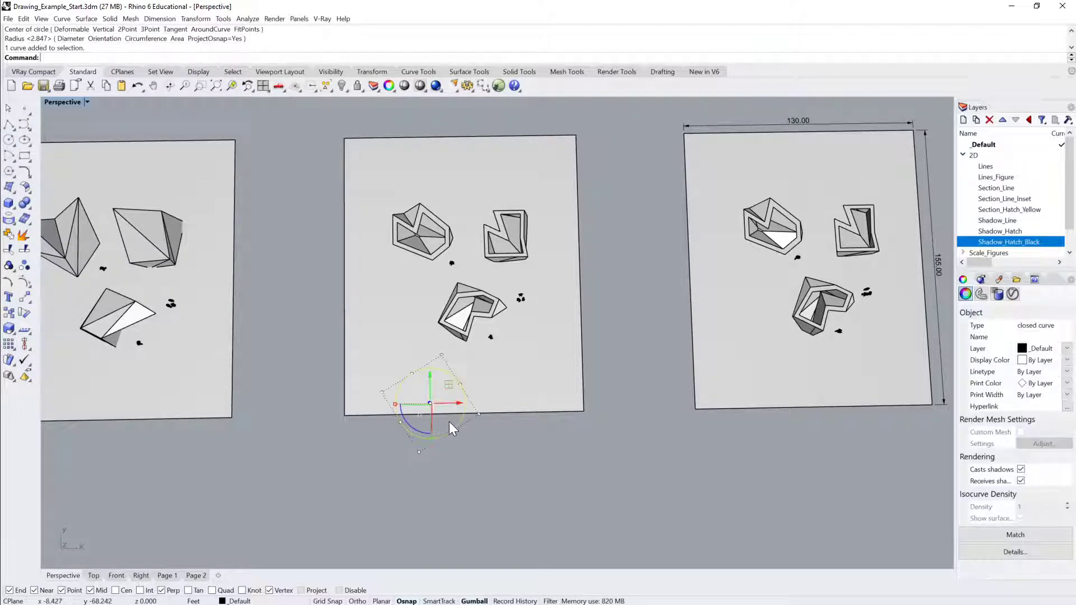
Trim away the part of the ground plane inside the circle and delete the circle.
key(Return)
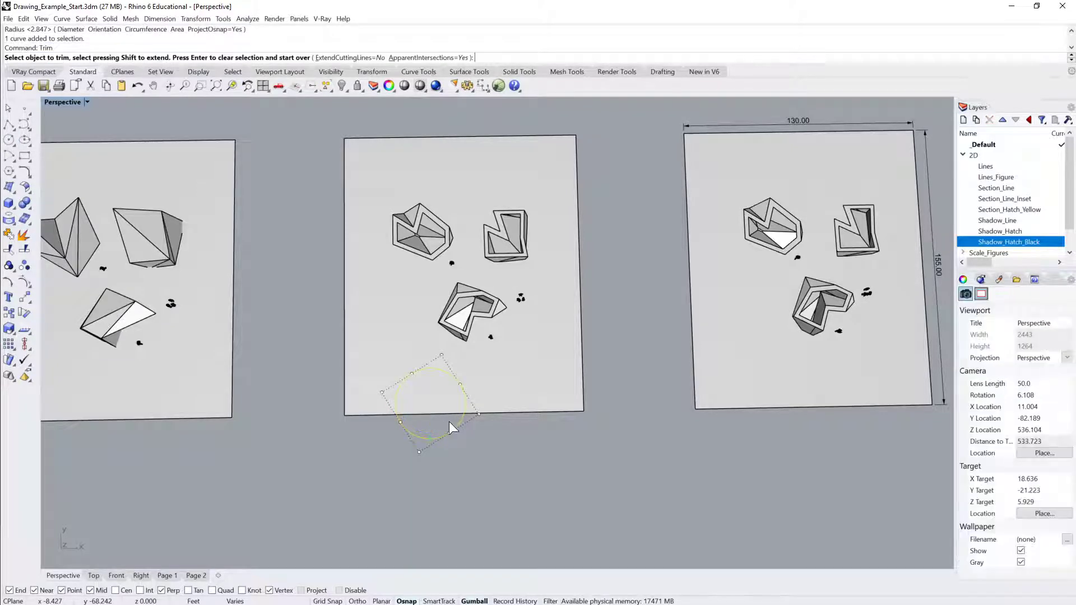
click(447, 418)
key(Return)
click(455, 423)
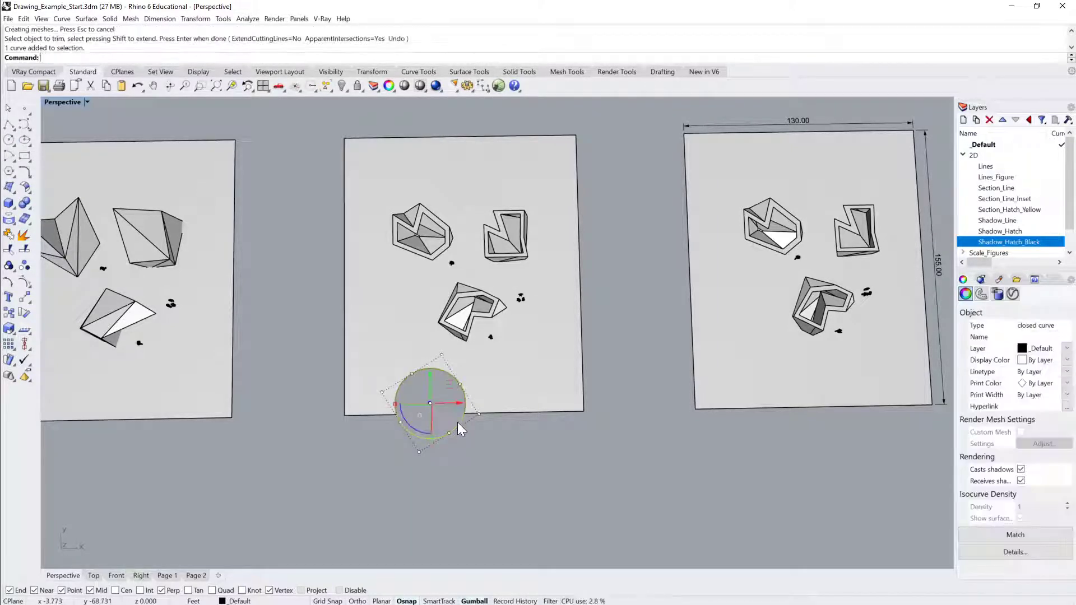
key(Delete)
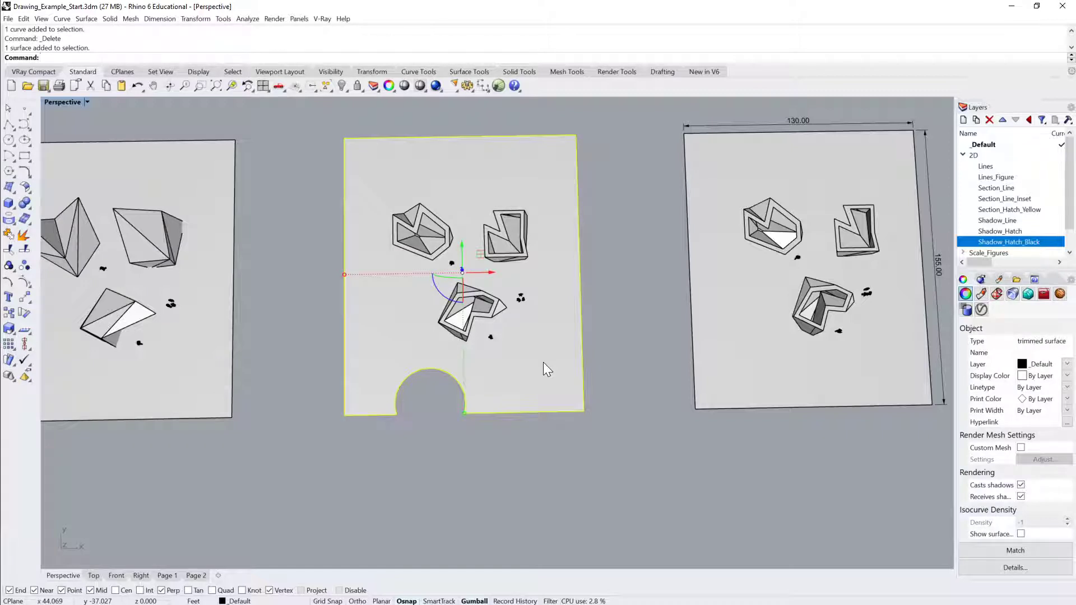
Turn on the ground plane's control points and untrim the circular notch on its front edge.
key(F10)
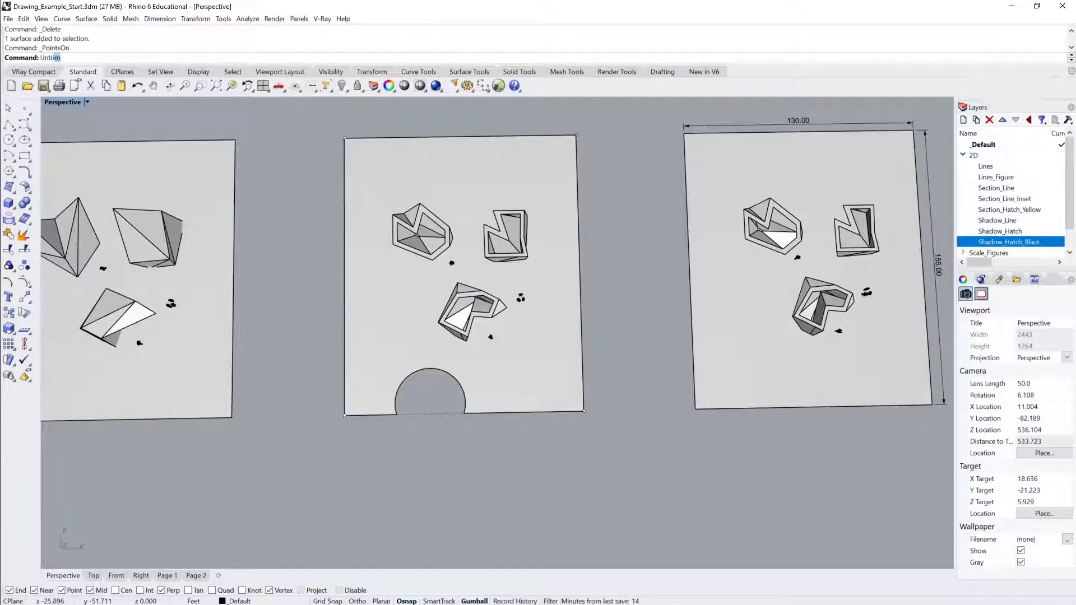
key(Return)
click(426, 368)
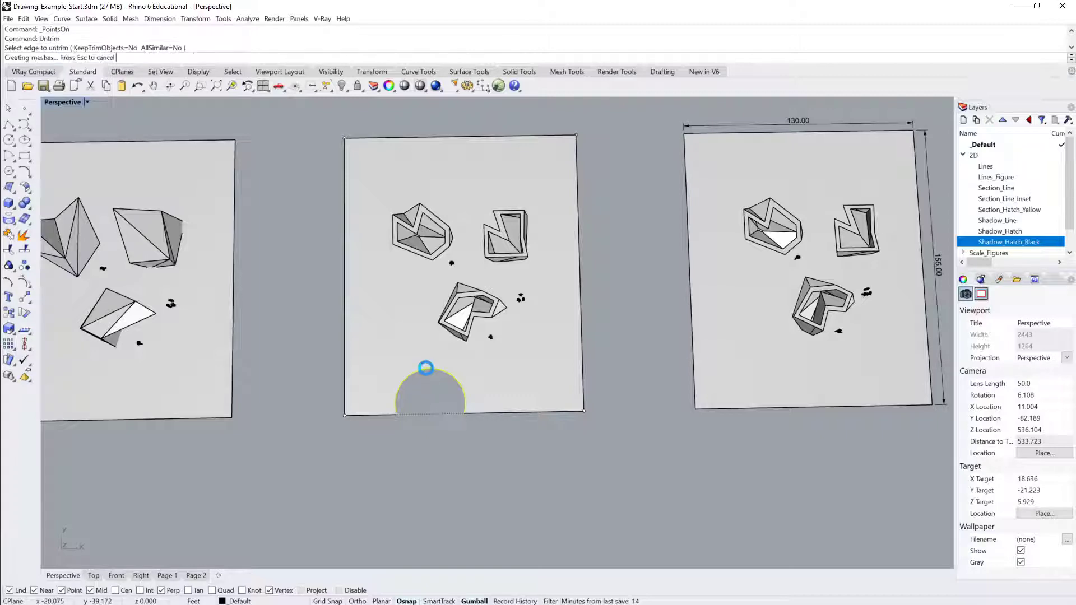
right_click(432, 372)
Examine the dimensioned ground plane with its volumes and the flat line drawing beside it.
right_drag(431, 372, 584, 351)
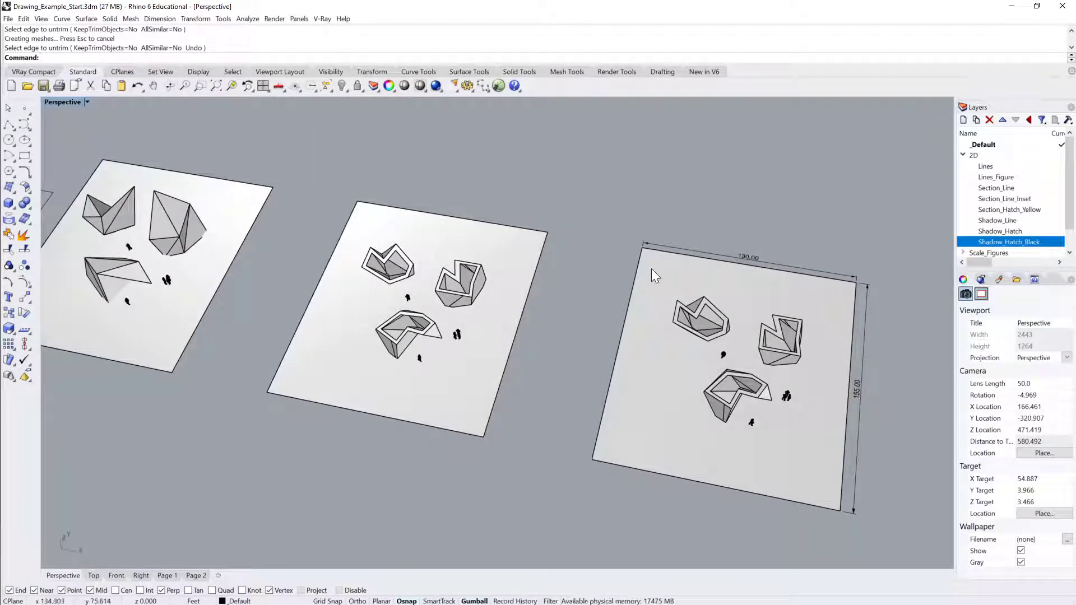
right_drag(651, 268, 735, 287)
scroll(661, 285, up, 5)
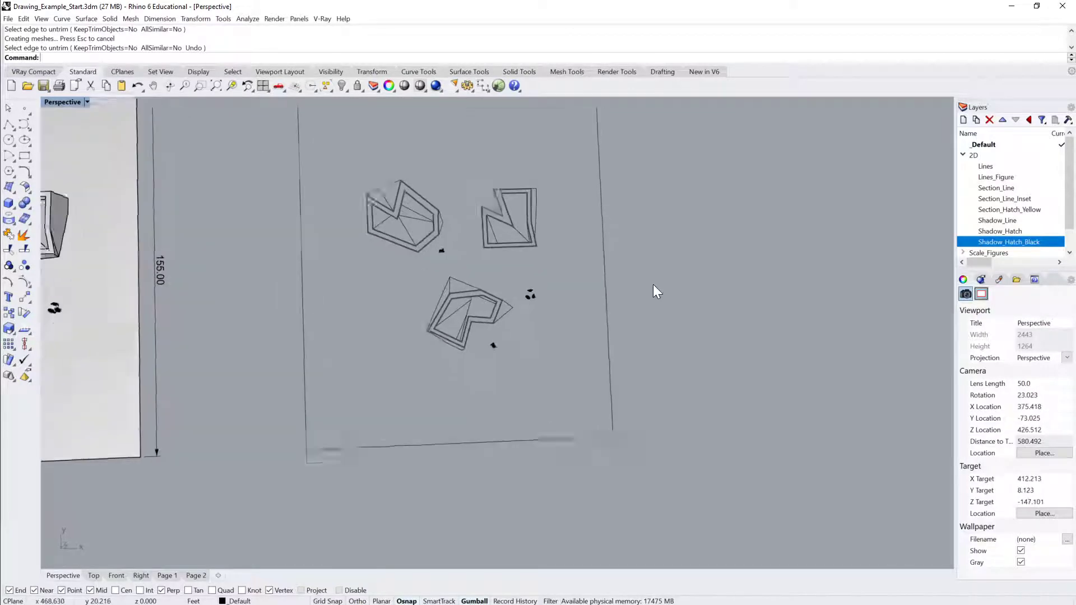
right_drag(653, 284, 580, 268)
right_drag(424, 254, 406, 396)
mouse_move(477, 286)
shift+right_down()
mouse_move(516, 287)
mouse_move(390, 249)
shift+right_up()
scroll(515, 286, down, 3)
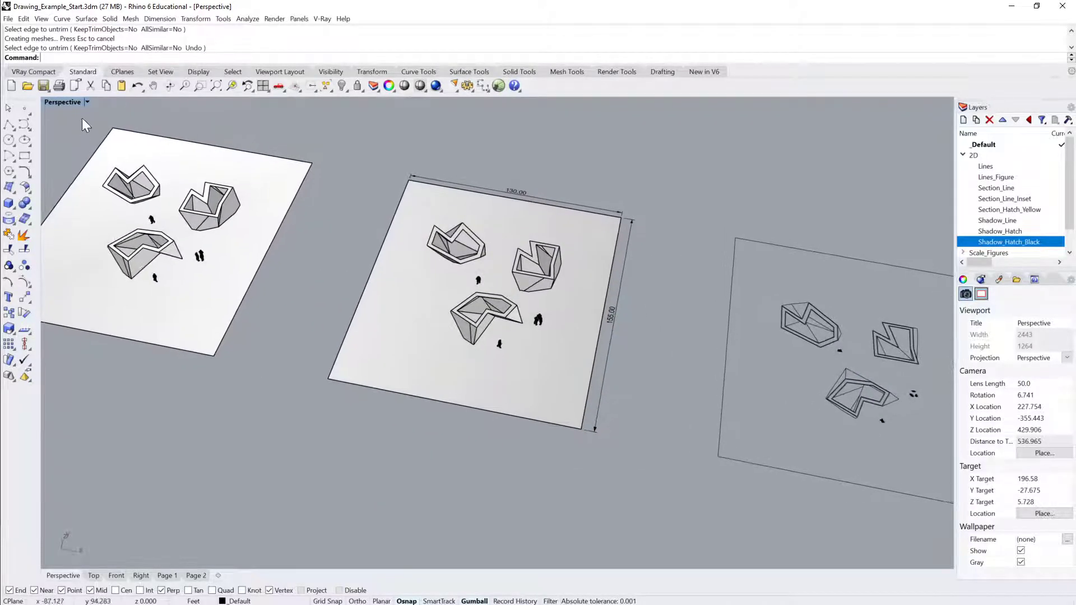
Set the perspective viewport to the Rendered display mode and compare the shading of the ground planes.
click(86, 102)
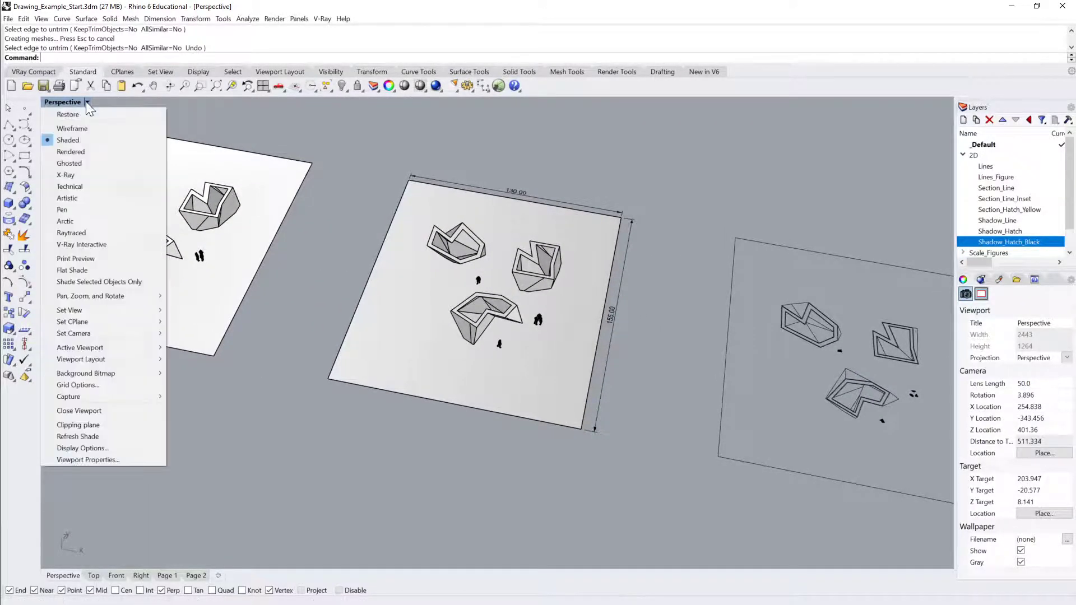
click(456, 152)
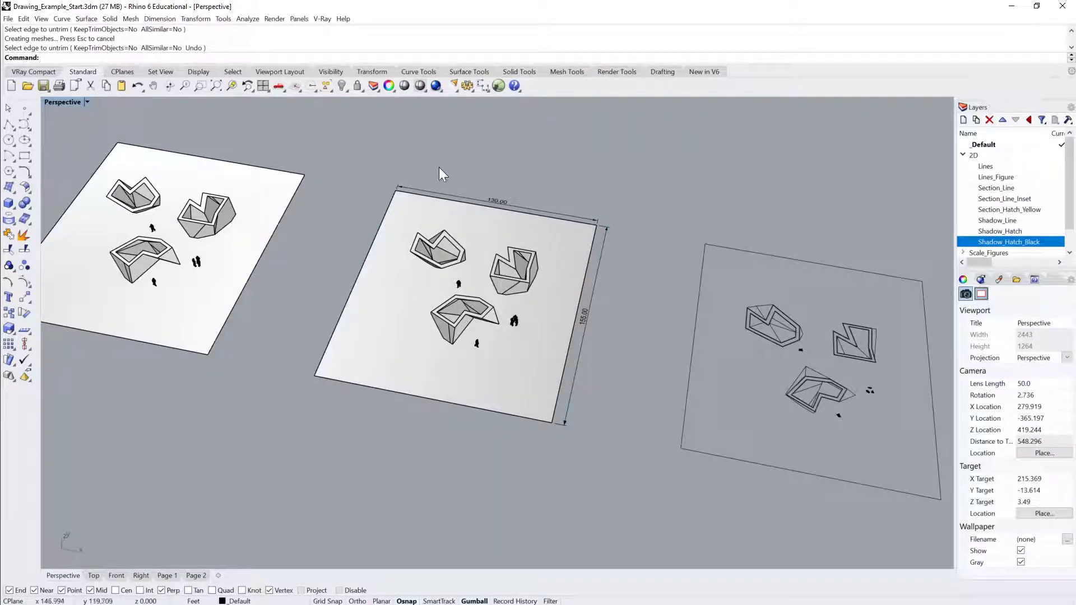
click(87, 102)
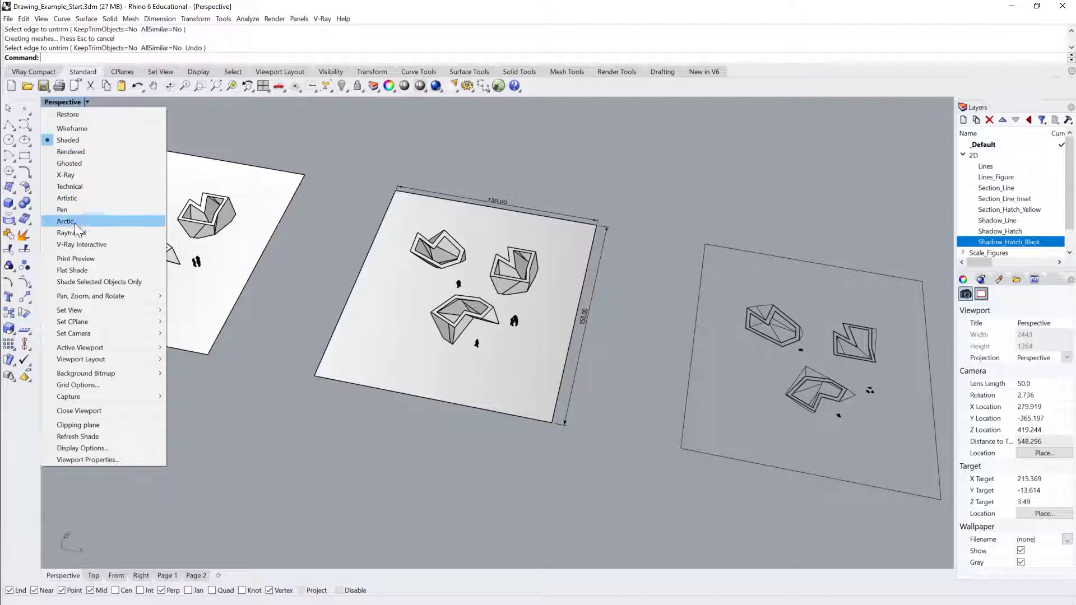
click(70, 151)
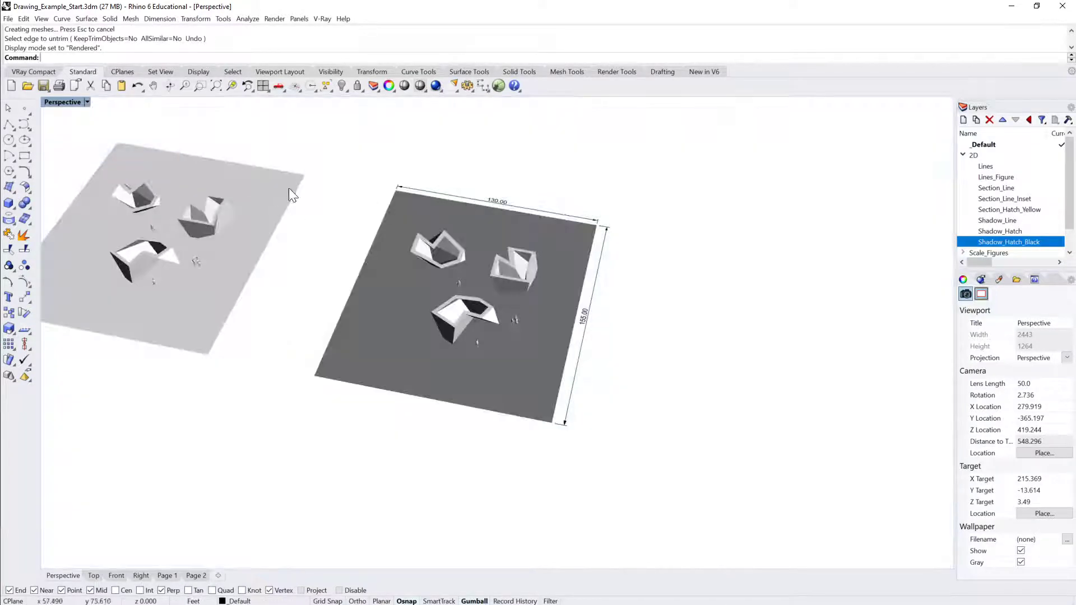
scroll(437, 198, down, 3)
right_drag(437, 198, 431, 277)
scroll(507, 300, up, 1)
right_drag(507, 296, 536, 334)
scroll(520, 309, up, 2)
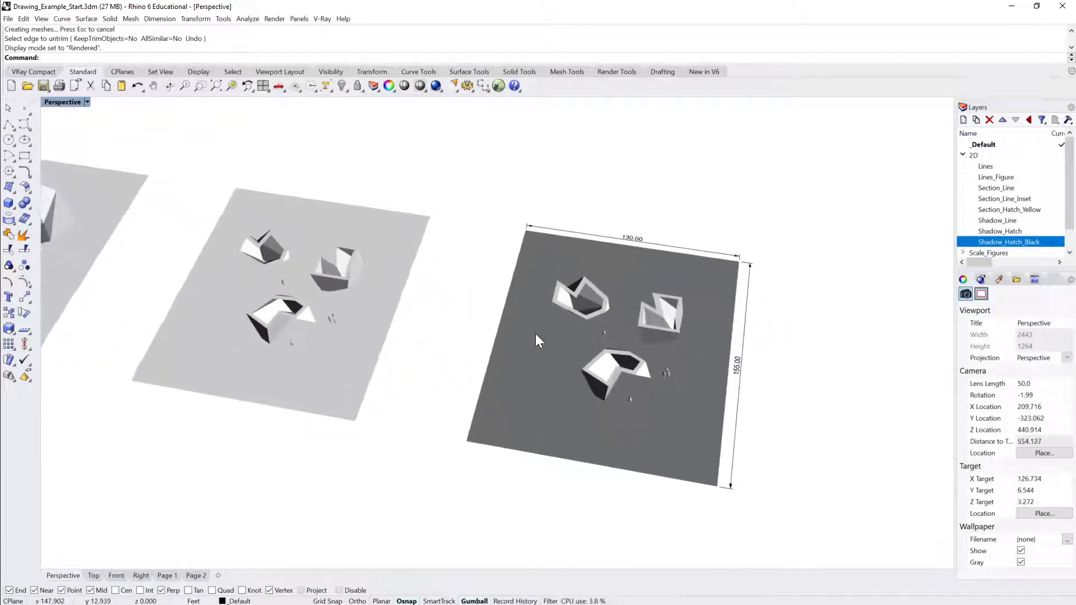
Place a point at the front-left corner of the dark dimensioned ground plane and delete that plane.
click(536, 336)
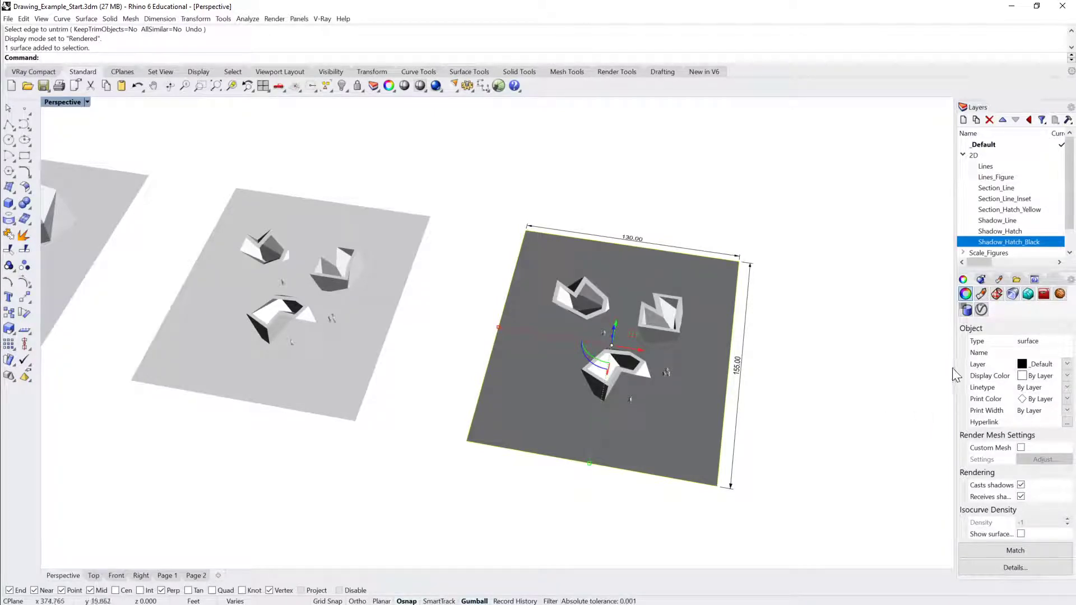
scroll(486, 325, down, 1)
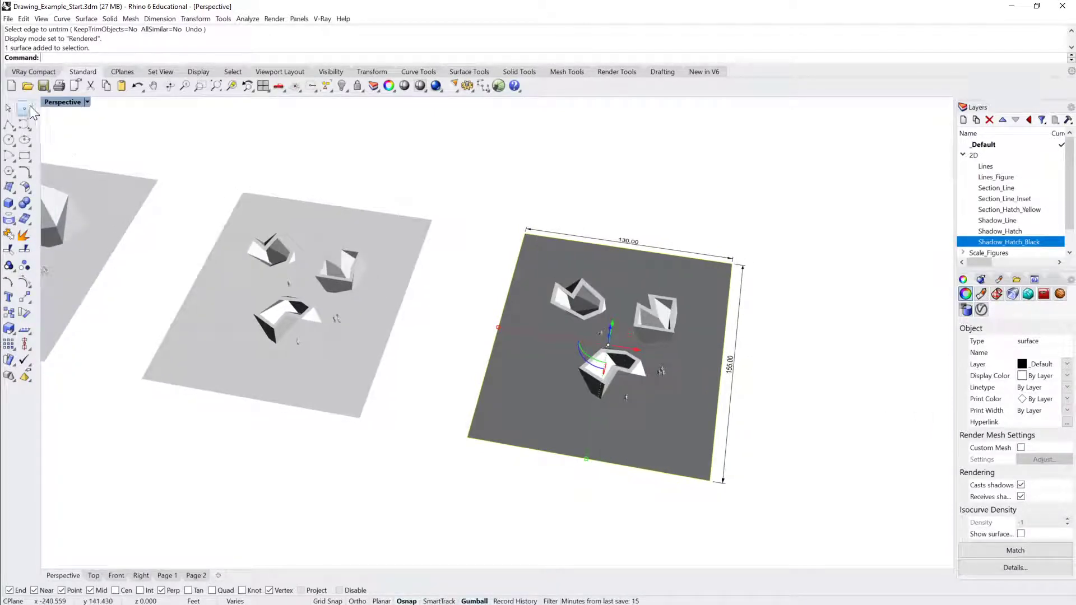
click(24, 108)
click(467, 437)
click(487, 397)
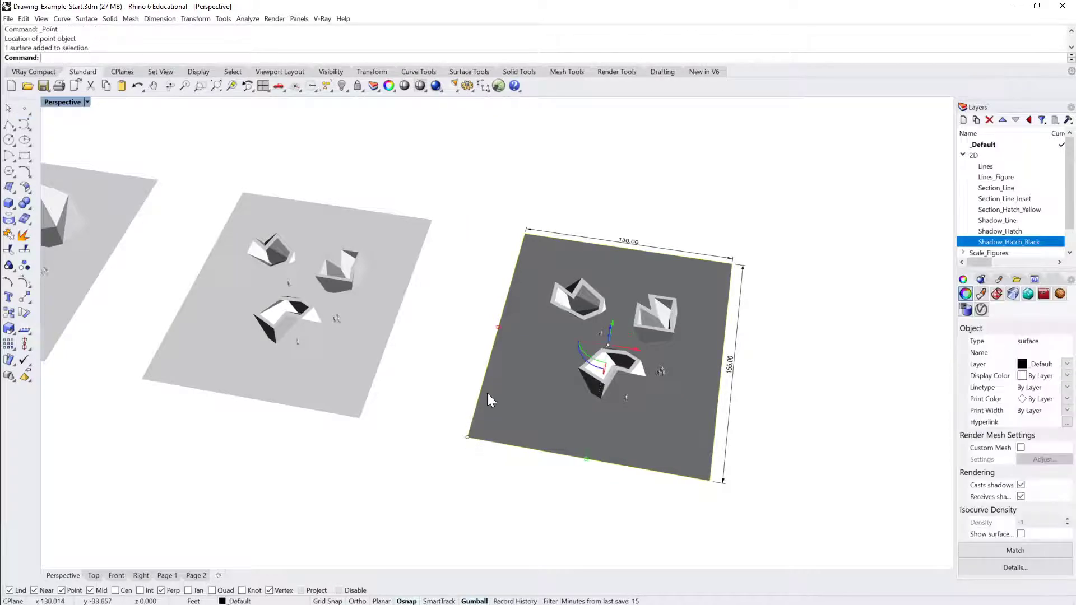
key(Delete)
Copy the neighbouring light ground plane from its front-left corner to the marker point, and delete the point.
click(207, 375)
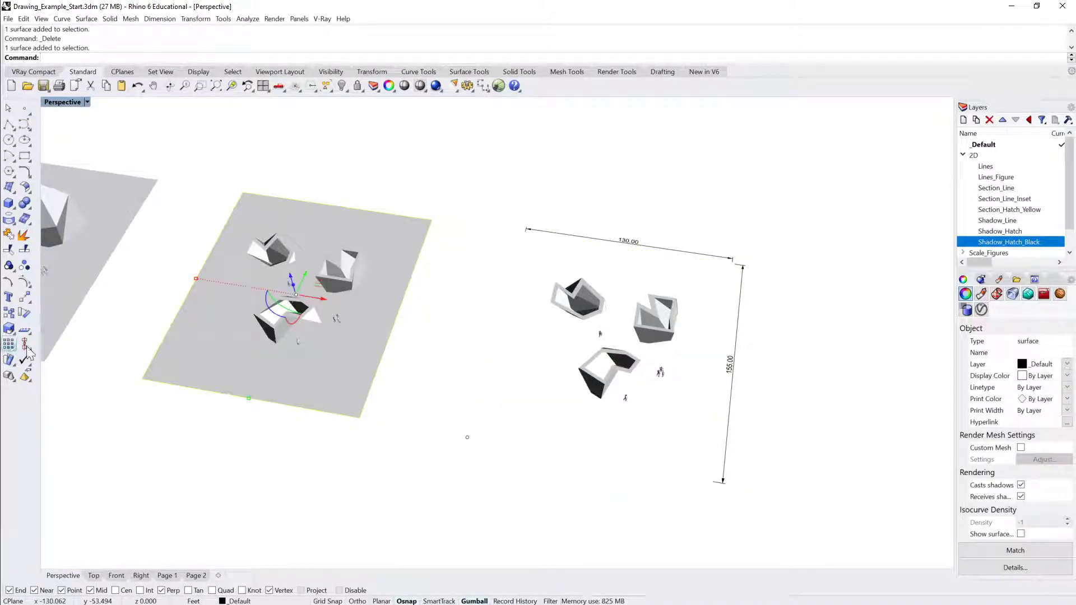
click(9, 314)
click(143, 379)
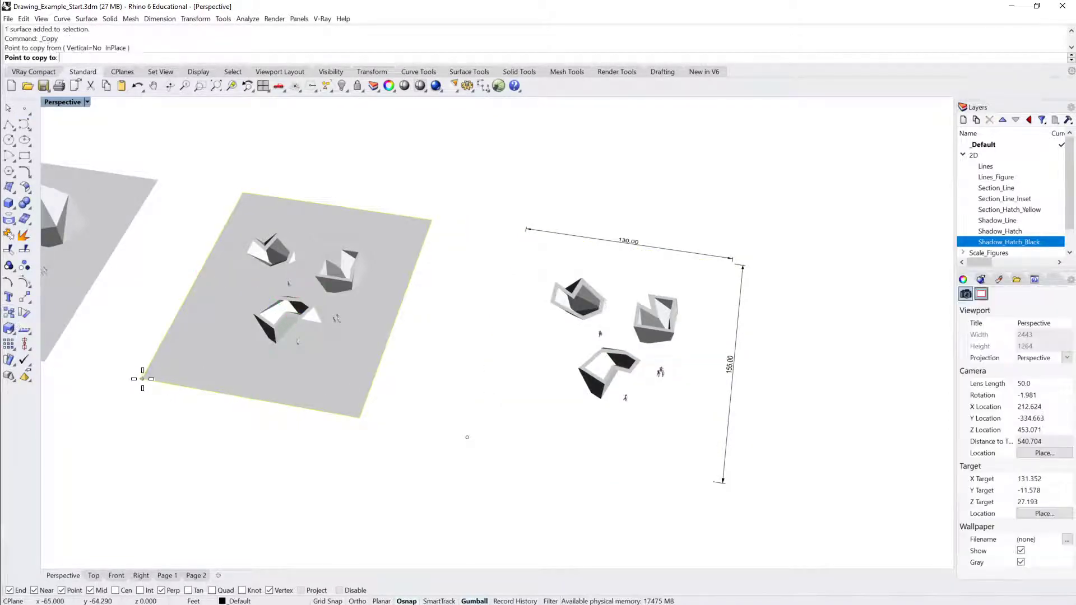
click(468, 437)
key(Return)
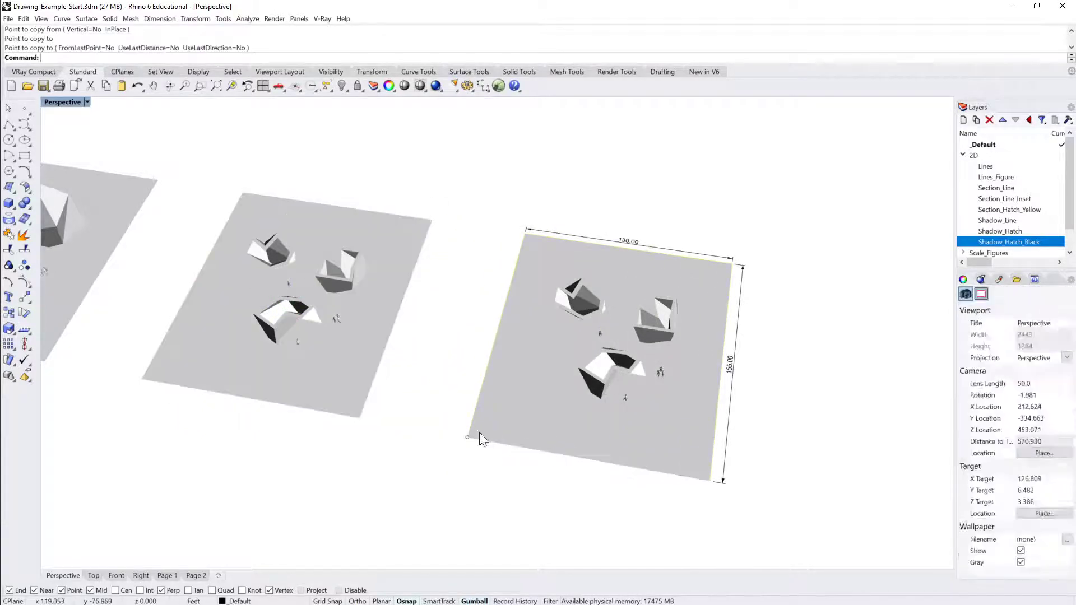
click(467, 437)
key(Delete)
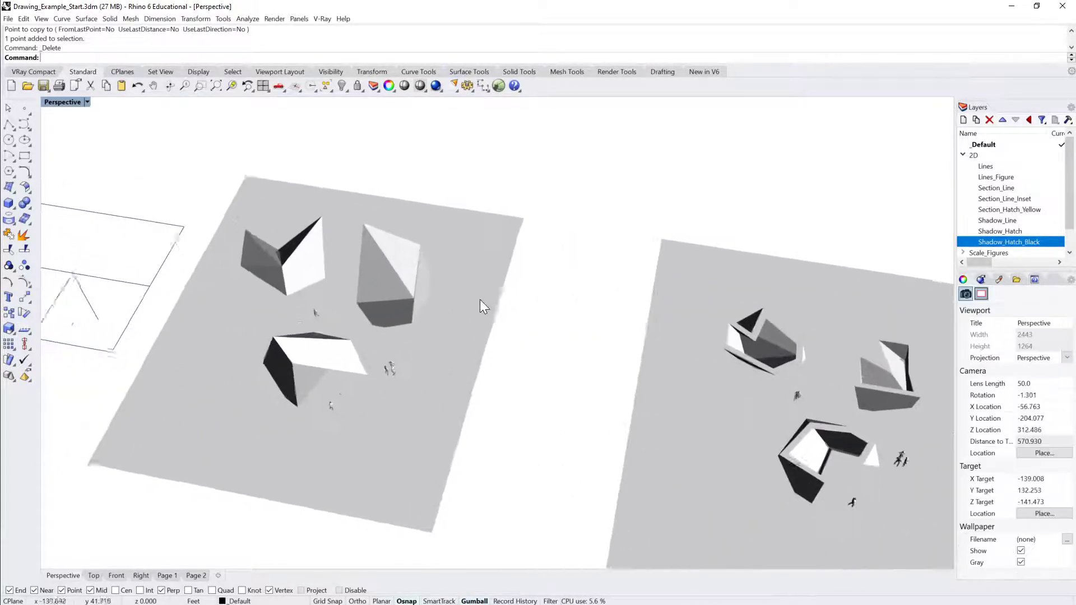
right_drag(480, 300, 645, 223)
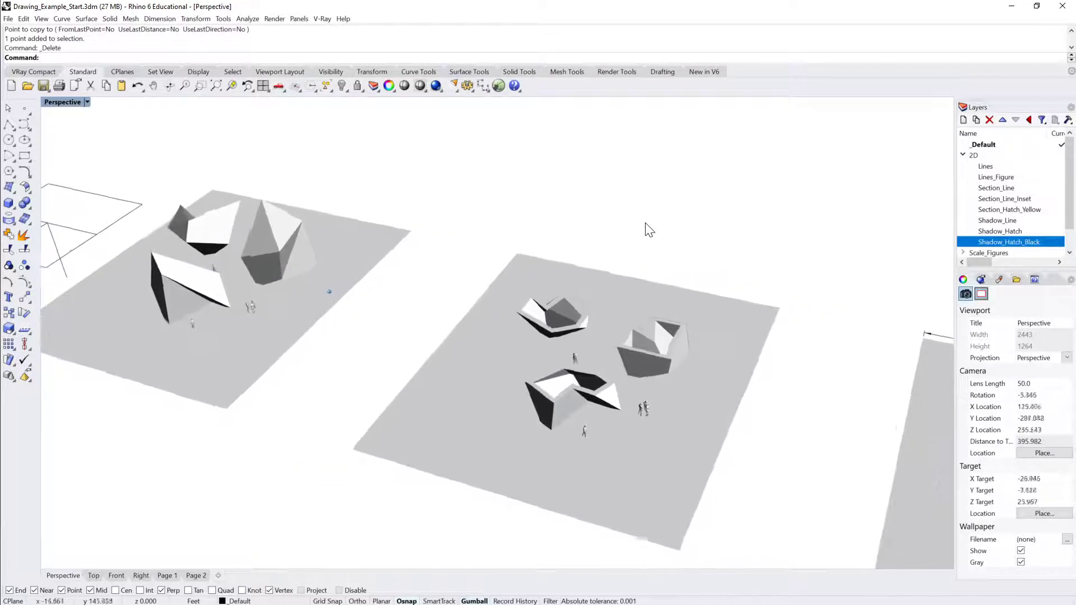
Examine the display options of the Rendered mode and dismiss them.
click(86, 102)
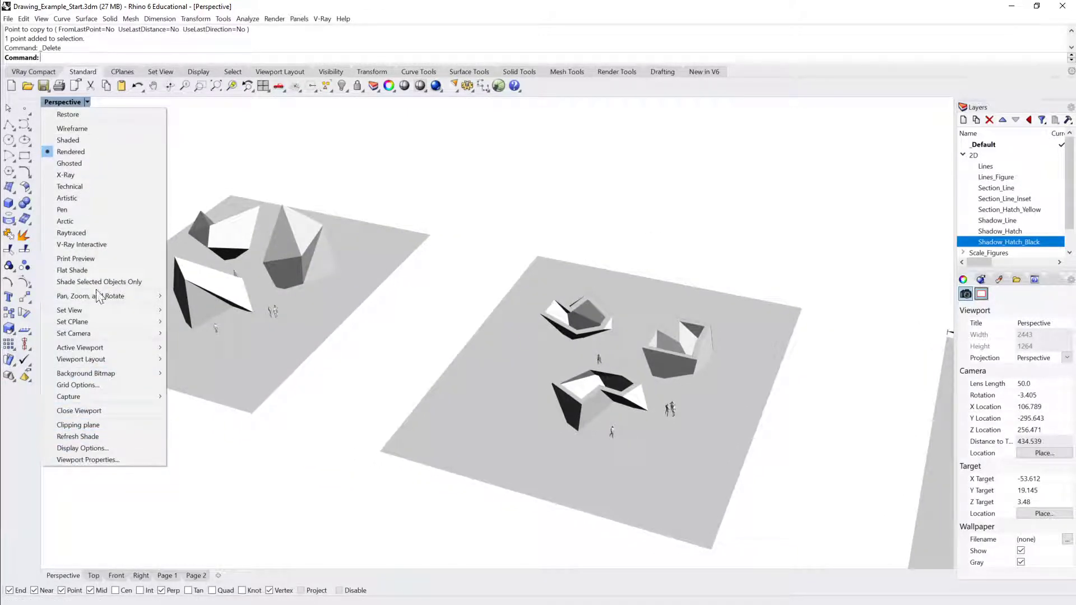
click(79, 448)
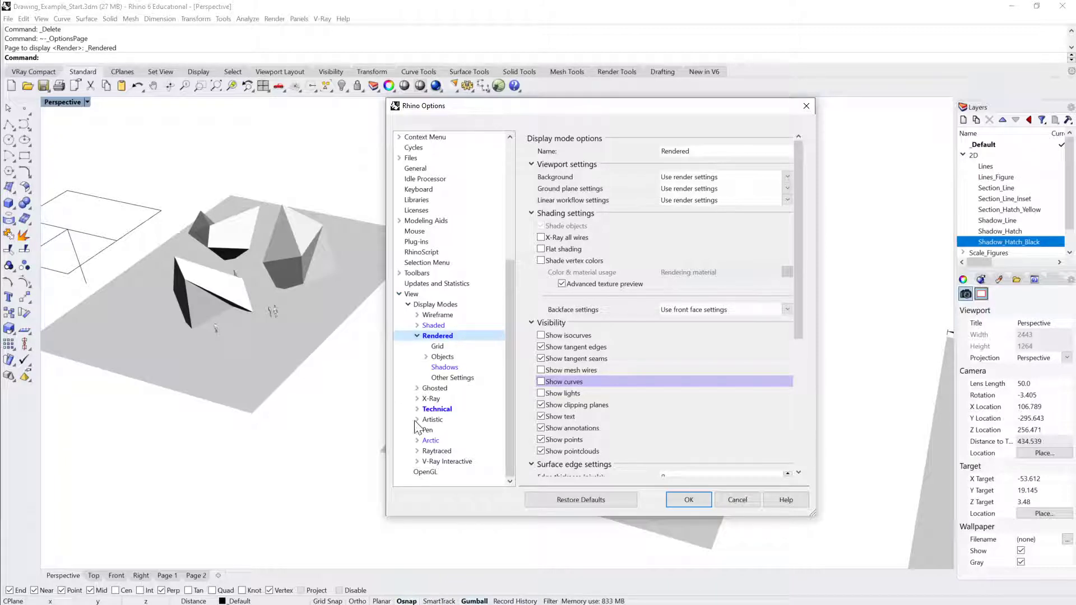
click(735, 498)
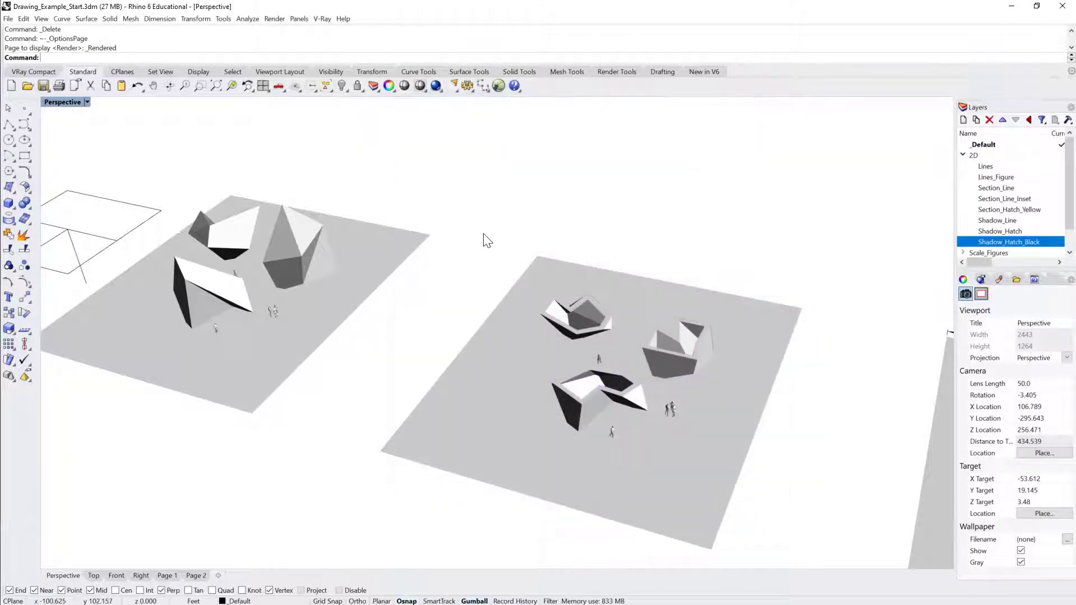
Open the general program options with the Options command.
text(Oo)
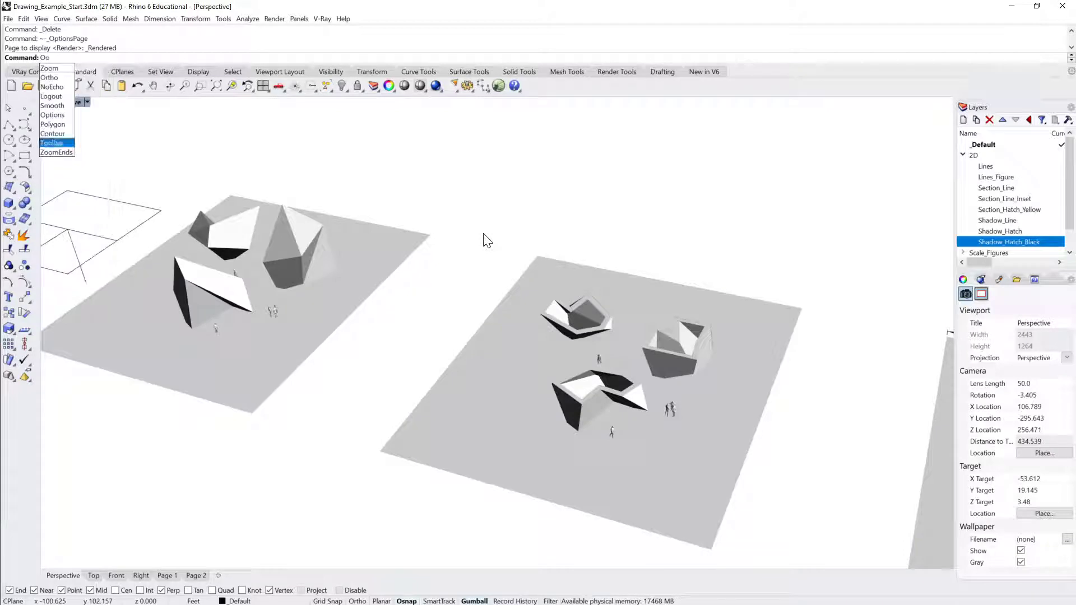
text(t)
key(BackSpace)
key(BackSpace)
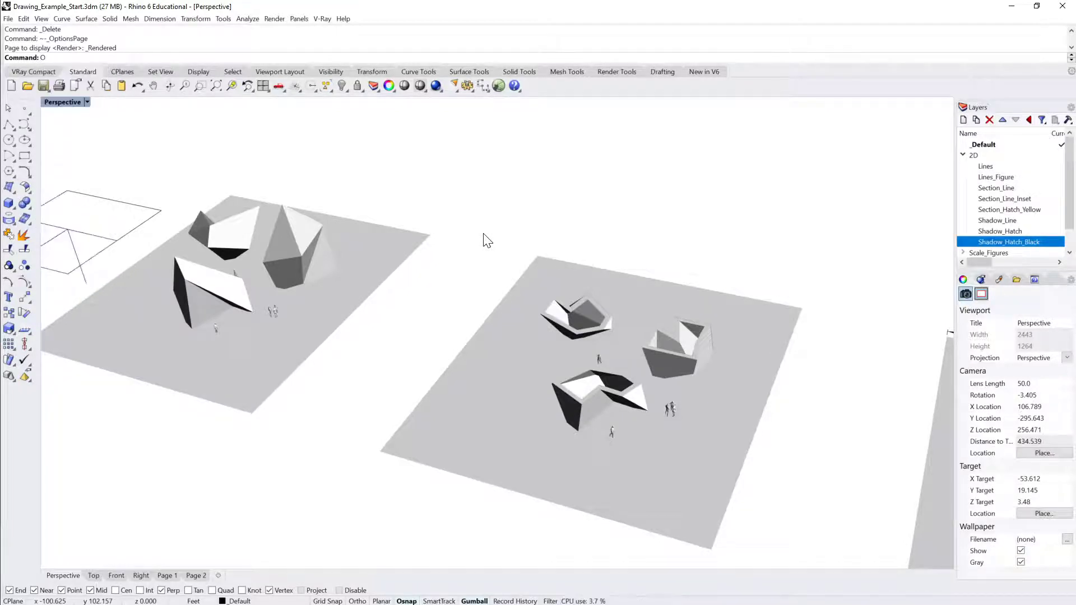
key(Escape)
text(Options)
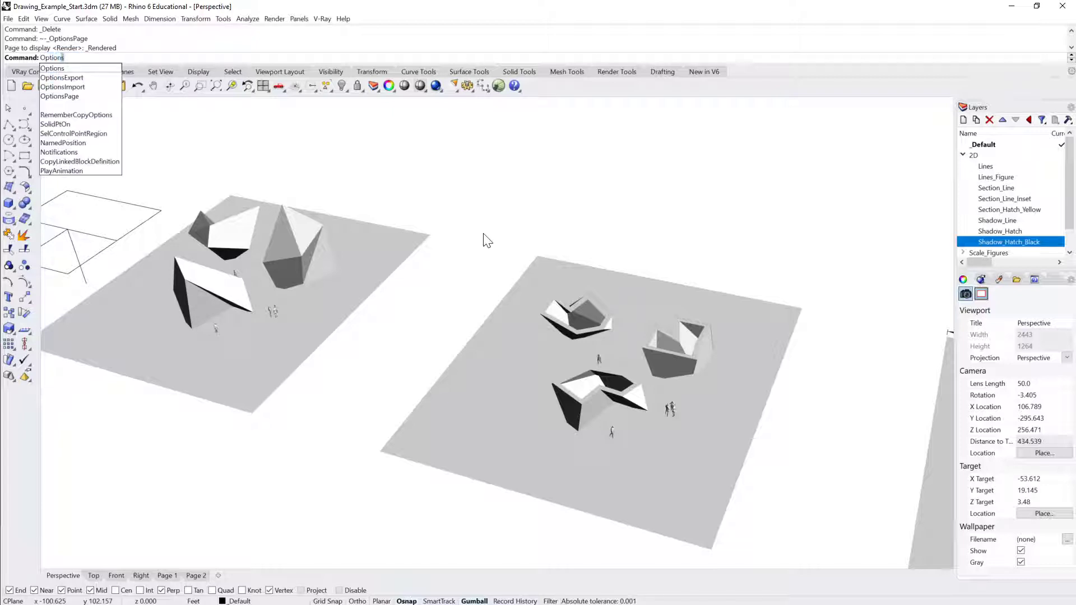
key(Return)
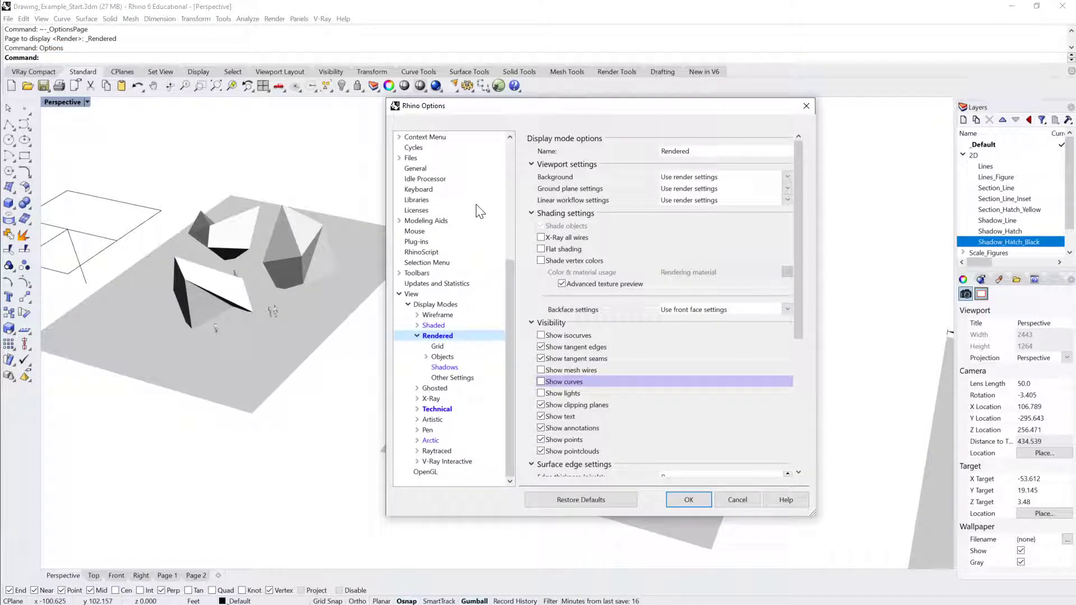
Turn on shadows for the Rendered display mode and apply the options.
click(398, 294)
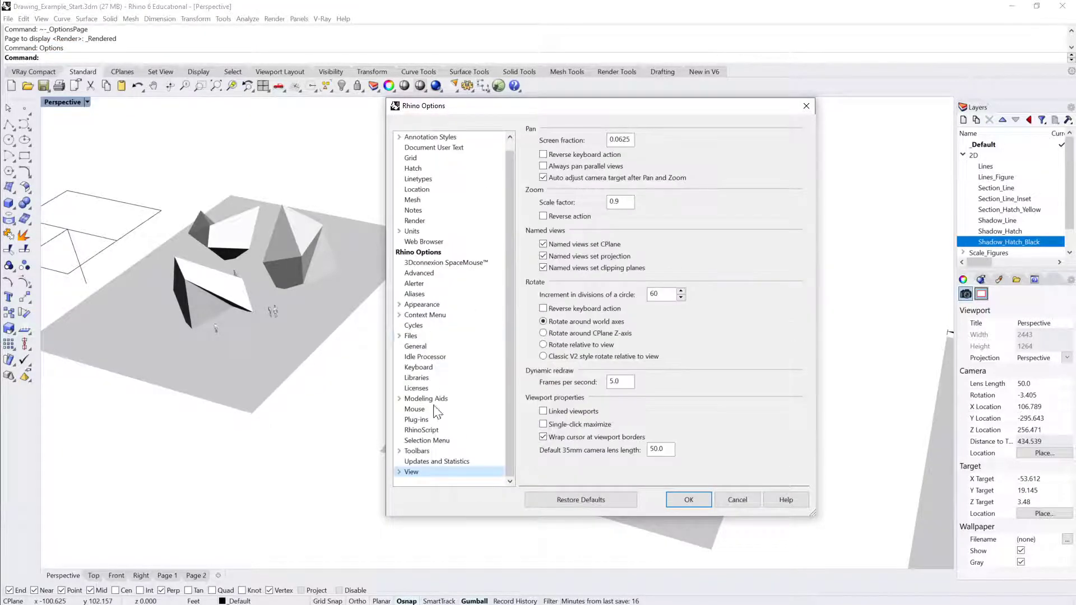
click(397, 472)
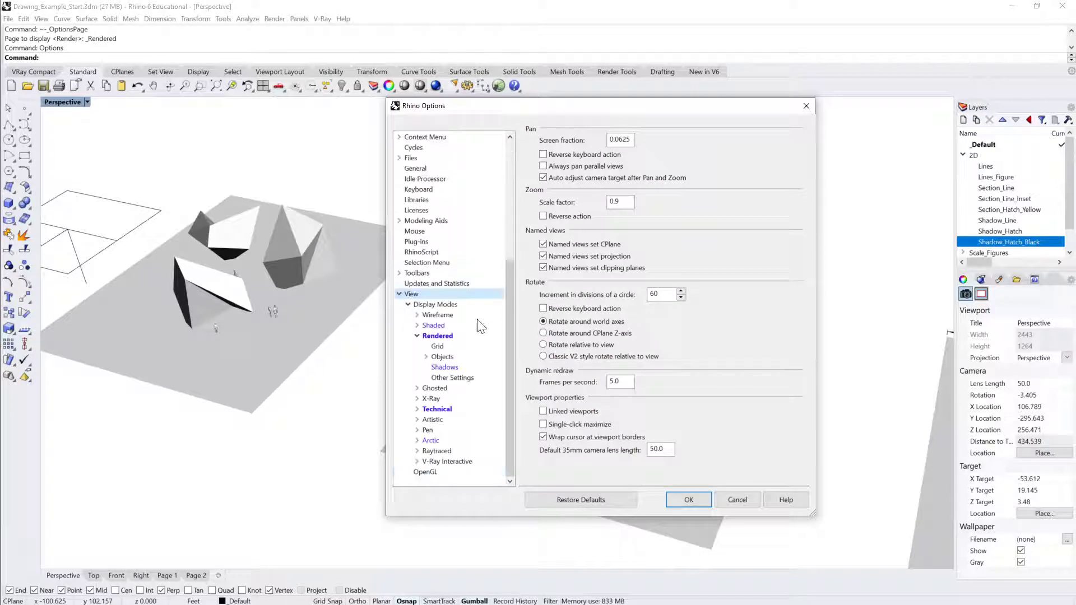
click(444, 336)
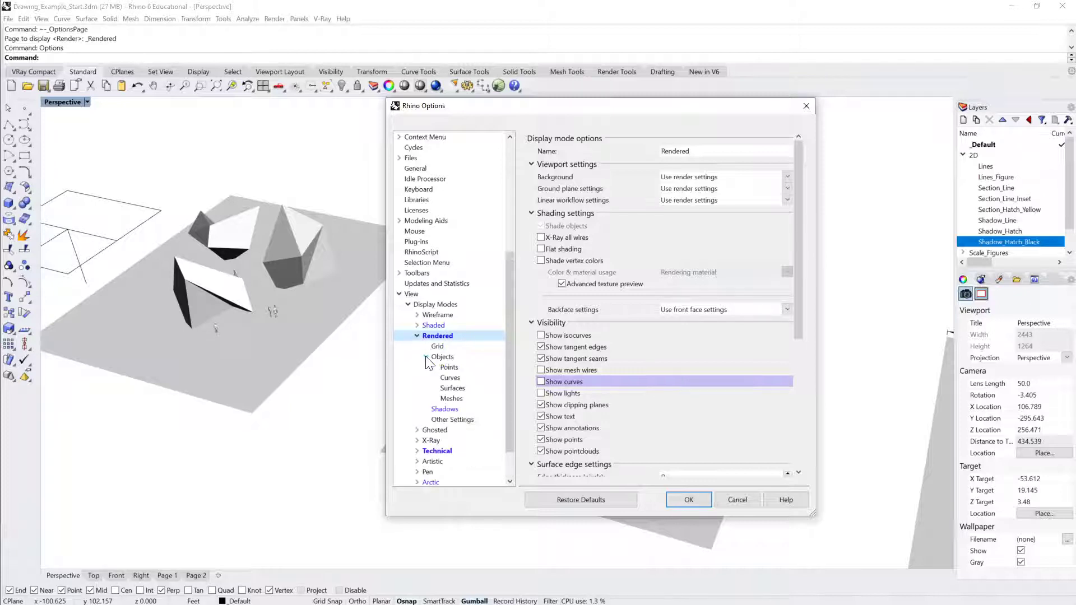
click(443, 367)
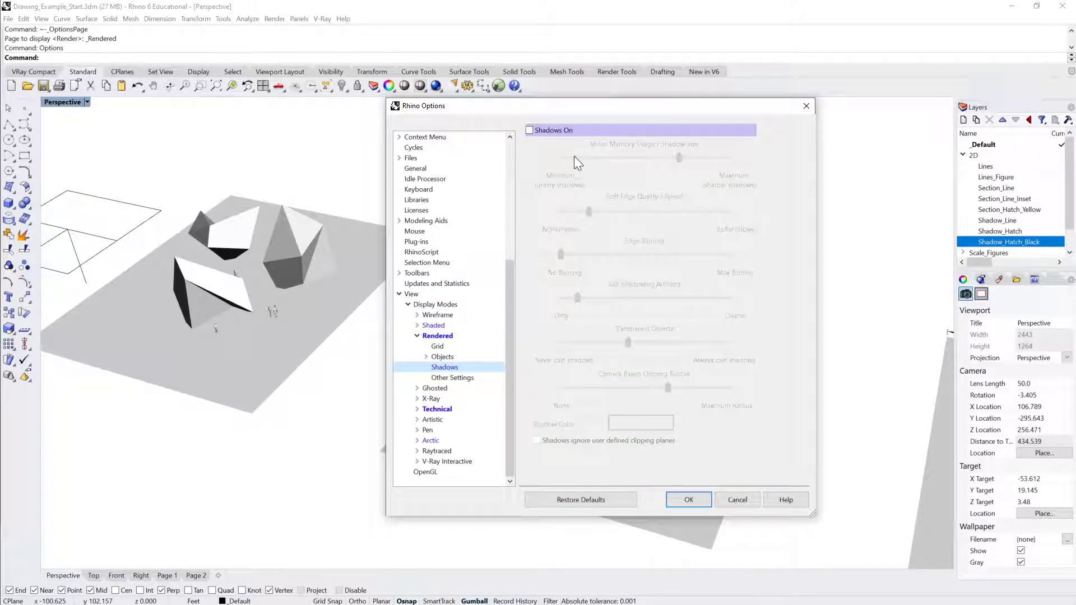
click(530, 129)
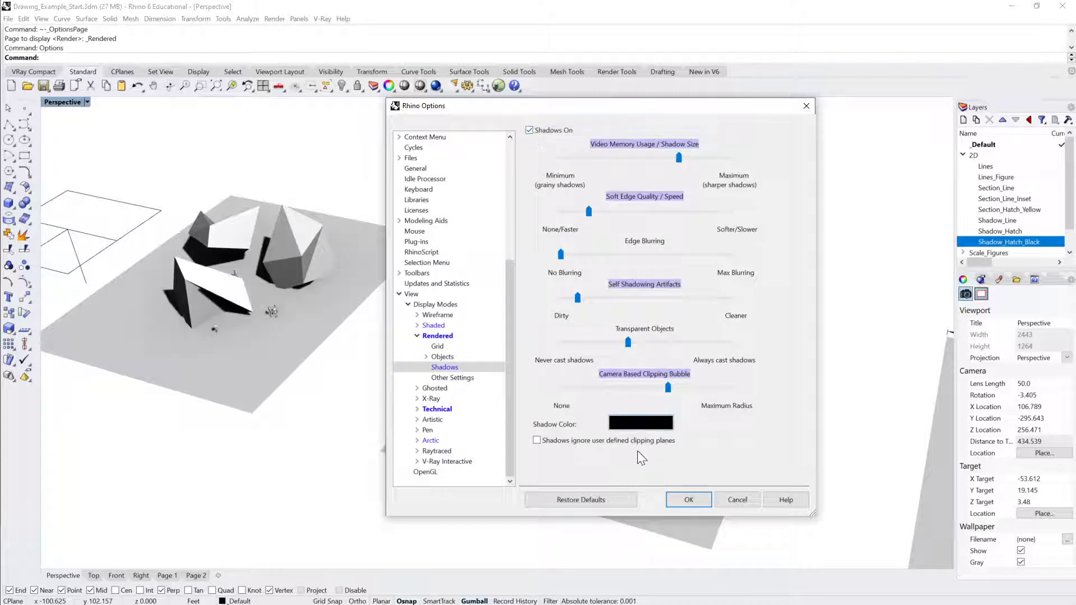
click(690, 498)
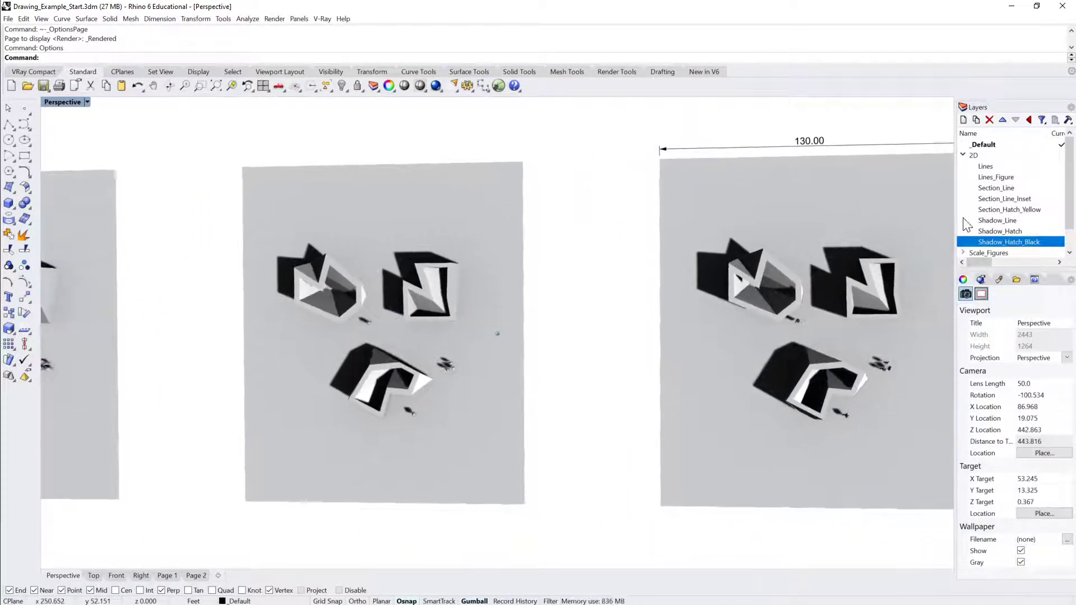
Bring up the lighting options of the rendering settings in a widened side panel and toggle the sun off and back on.
drag(955, 211, 812, 222)
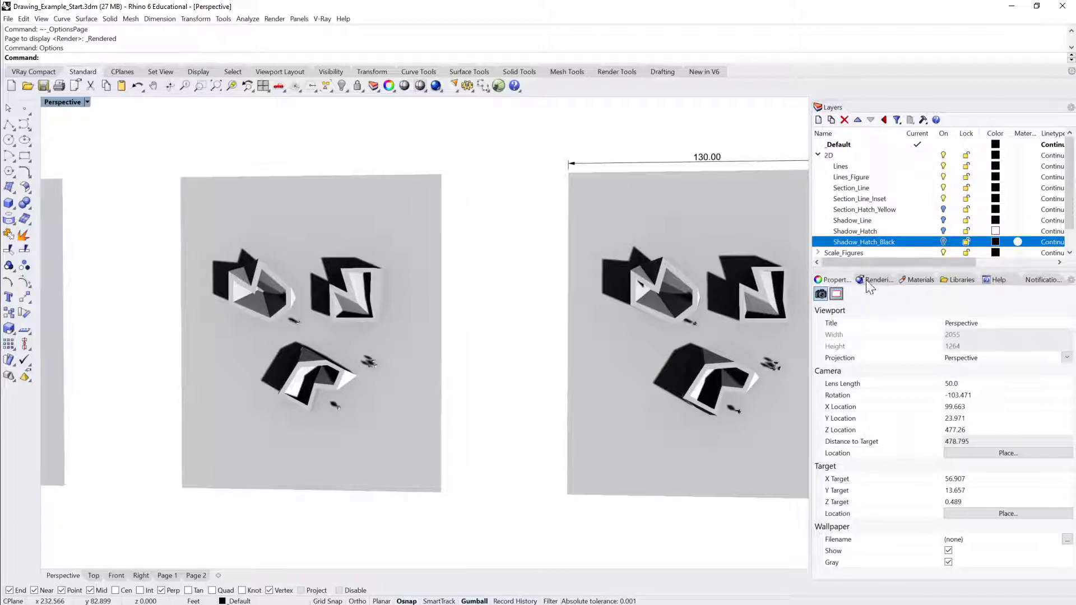
click(874, 280)
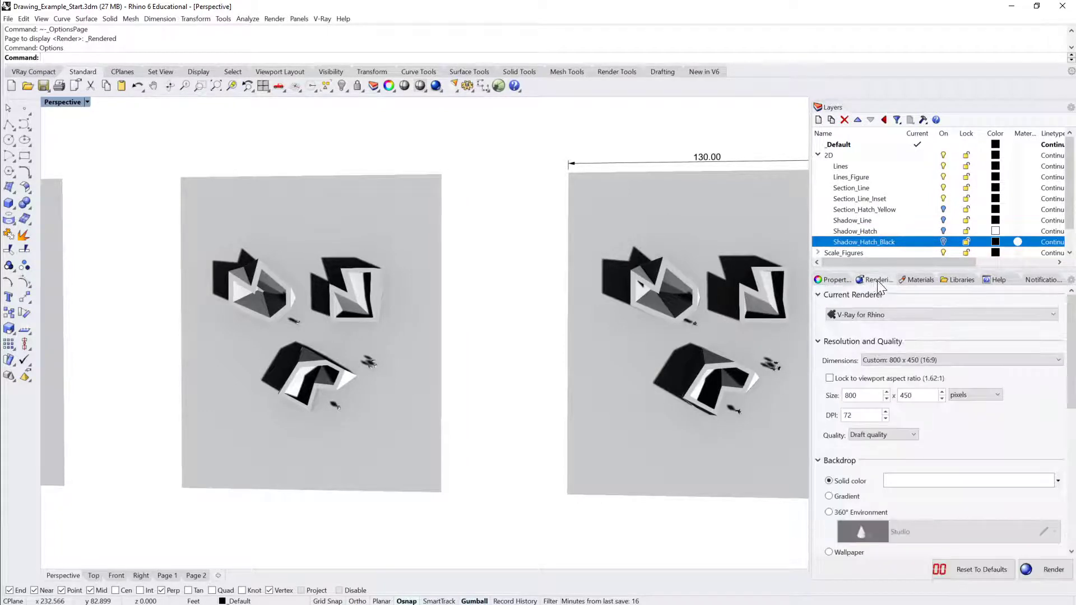
scroll(913, 367, down, 5)
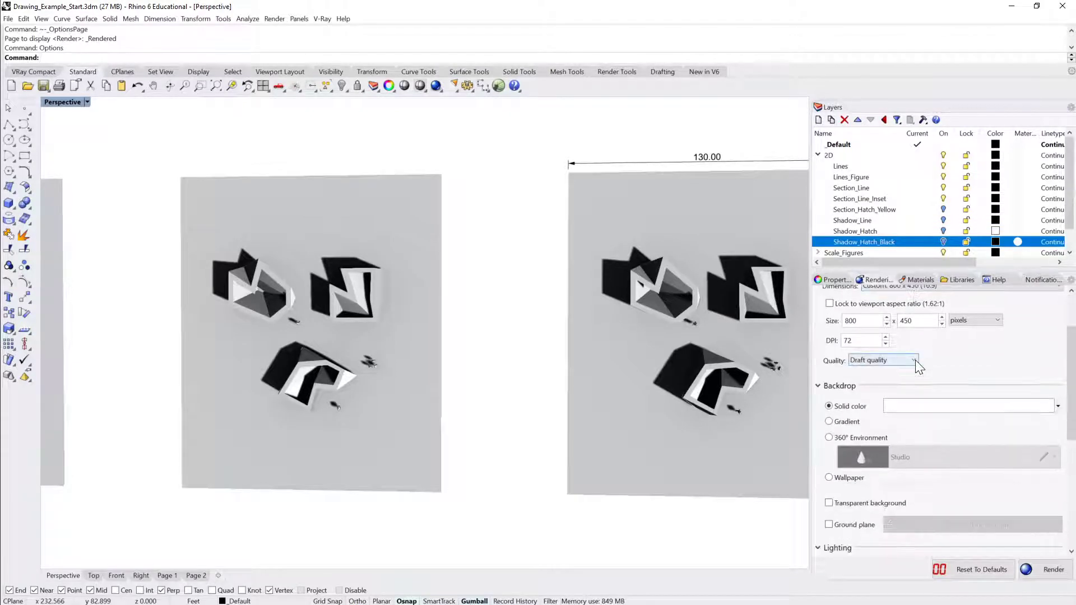
scroll(898, 359, down, 3)
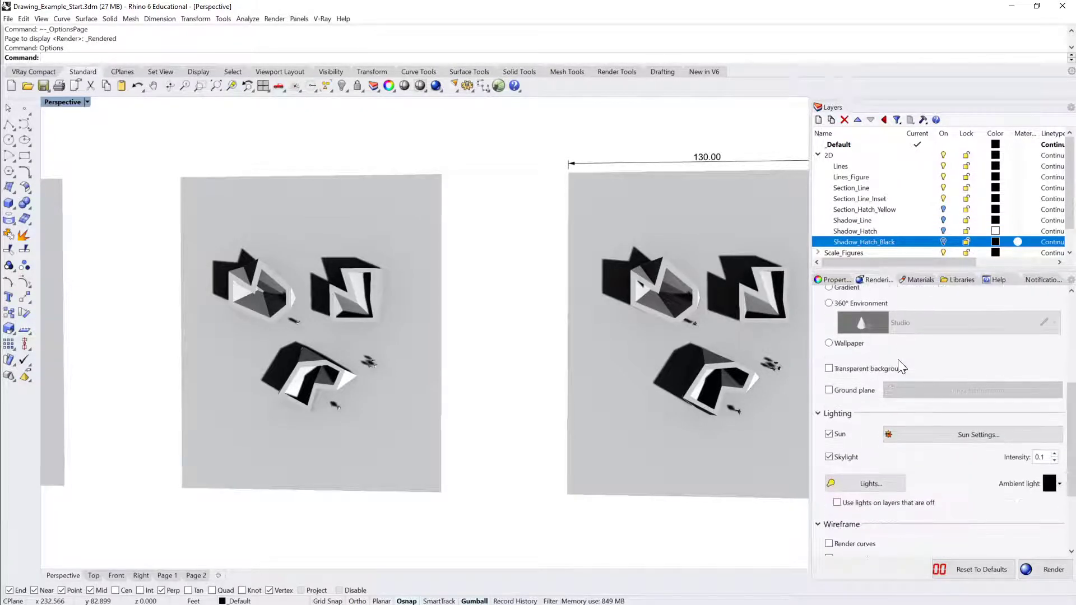
click(829, 404)
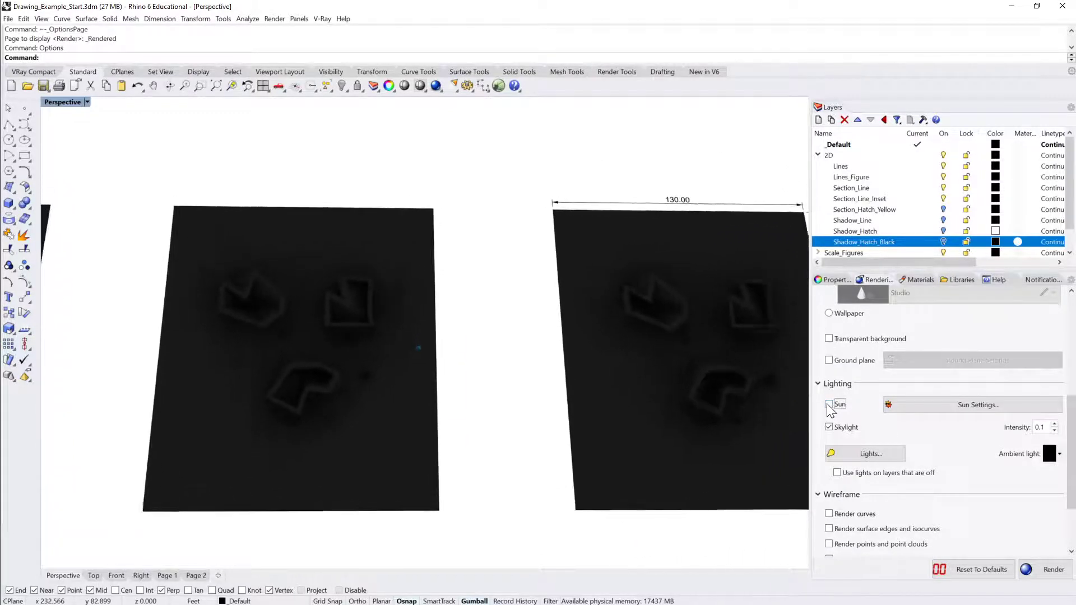
click(827, 404)
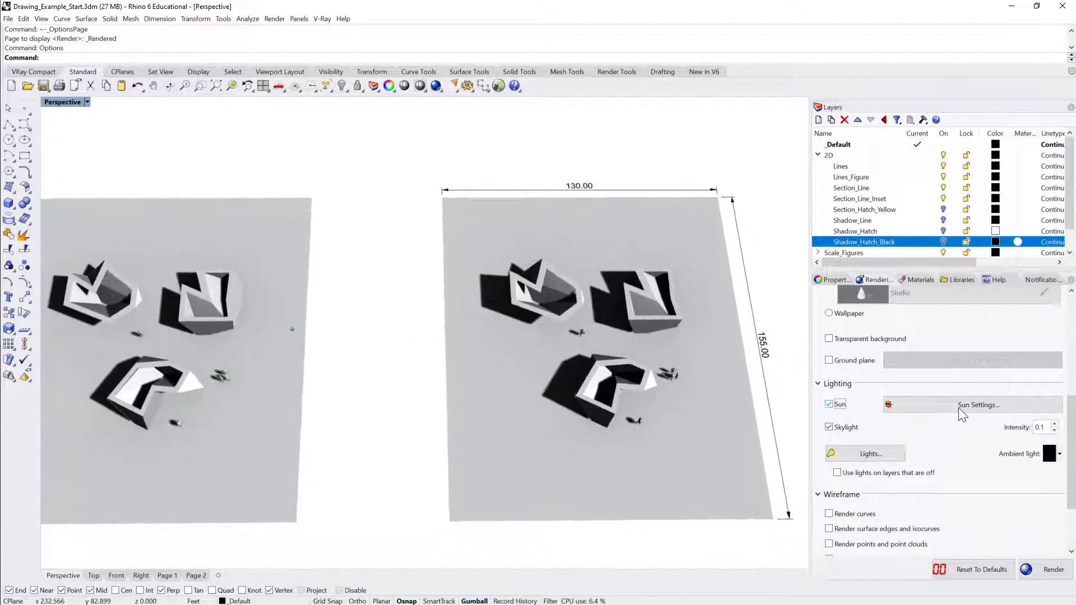
Open the sun settings beside the model and choose Columbus, OH, USA as the sun's location.
click(959, 402)
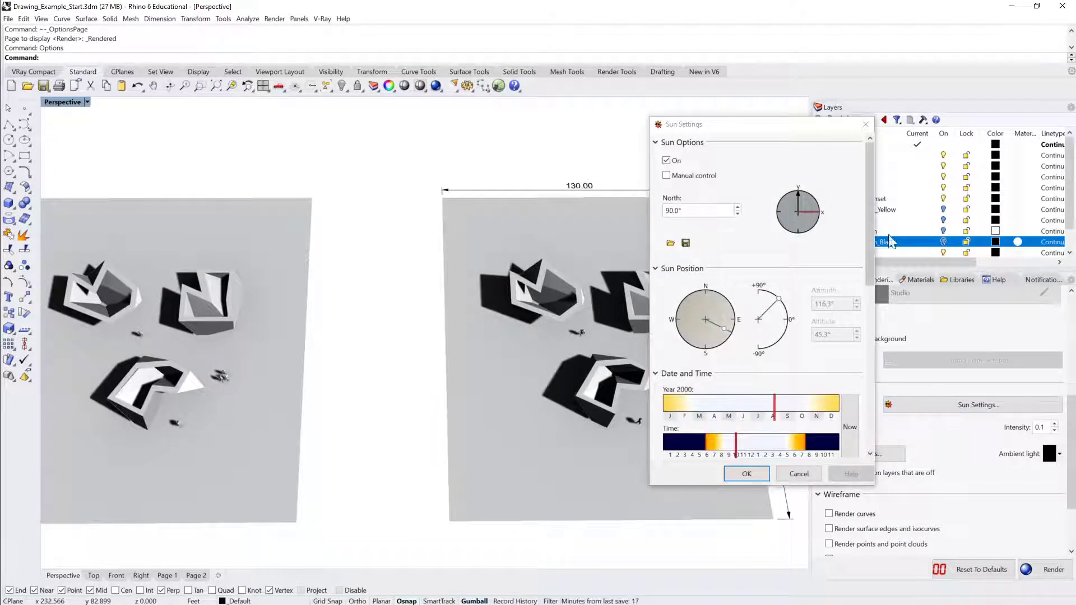
drag(773, 125, 617, 68)
scroll(710, 184, down, 3)
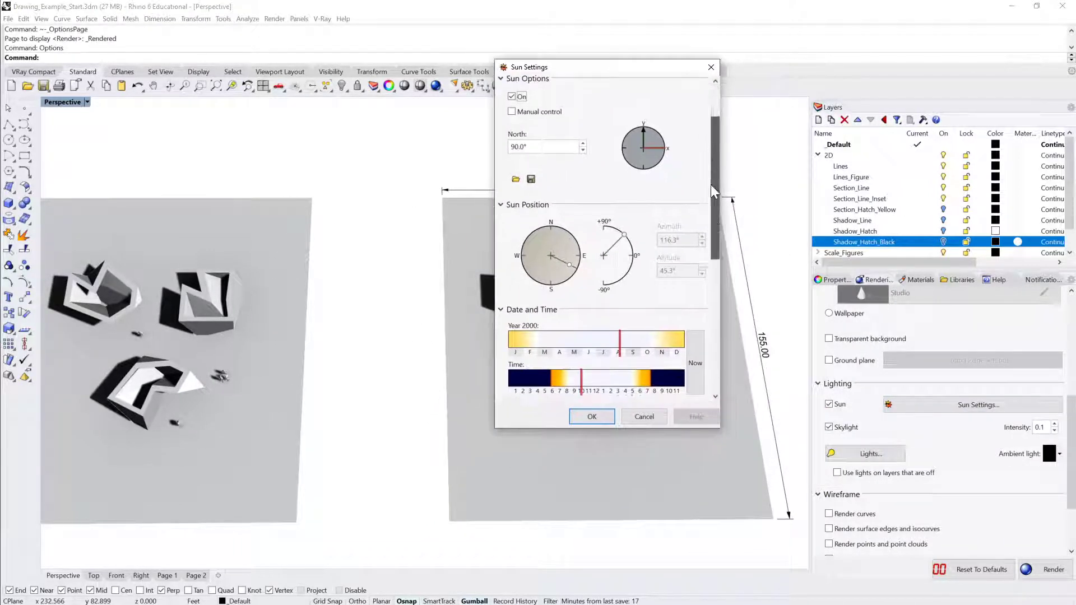
scroll(704, 163, up, 1)
drag(714, 153, 703, 307)
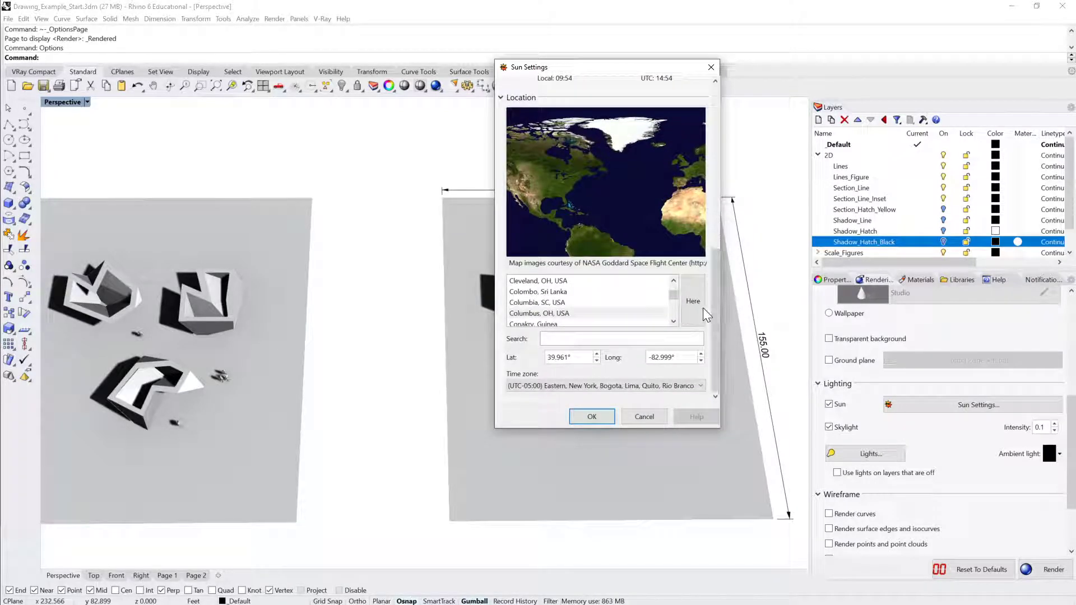
click(543, 313)
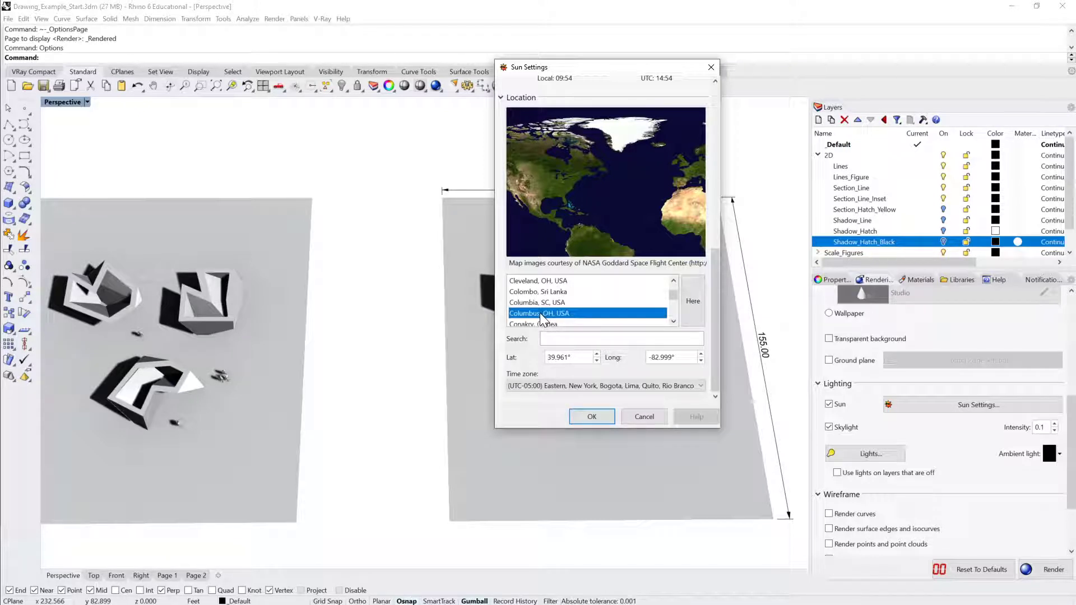
Try sun times such as 10:40 AM and 10:12 AM to compare the shadows on the dimensioned ground plane, and discard the changes.
scroll(683, 213, up, 6)
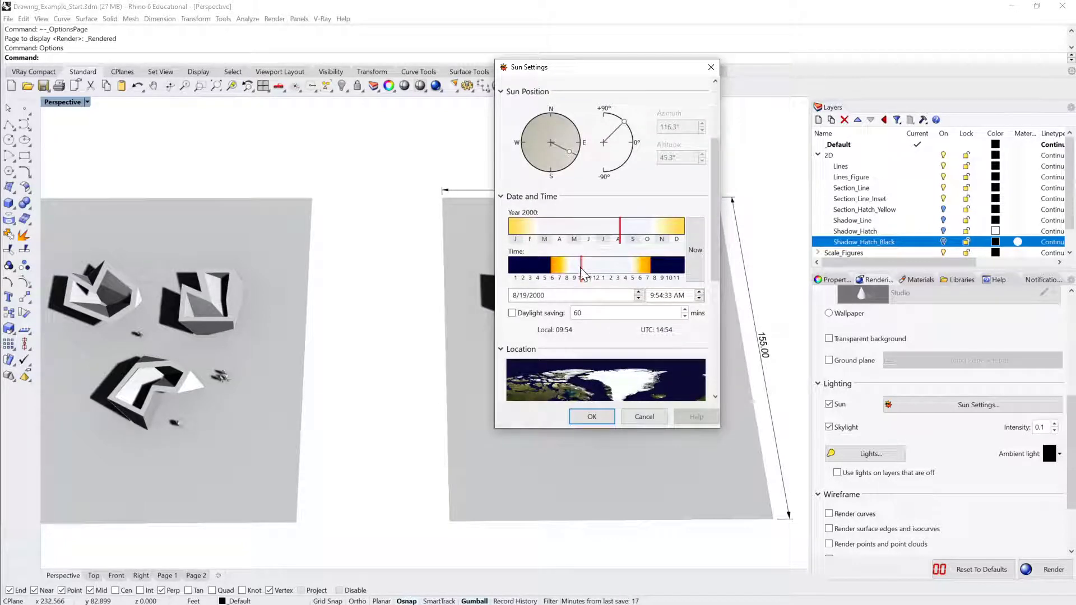
drag(613, 76, 893, 115)
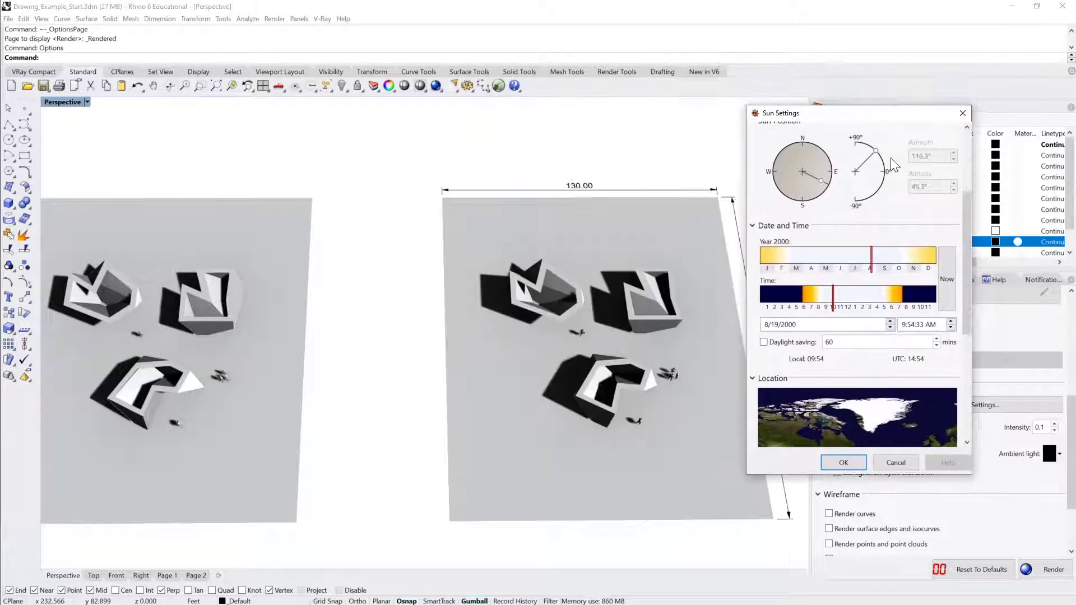
click(840, 297)
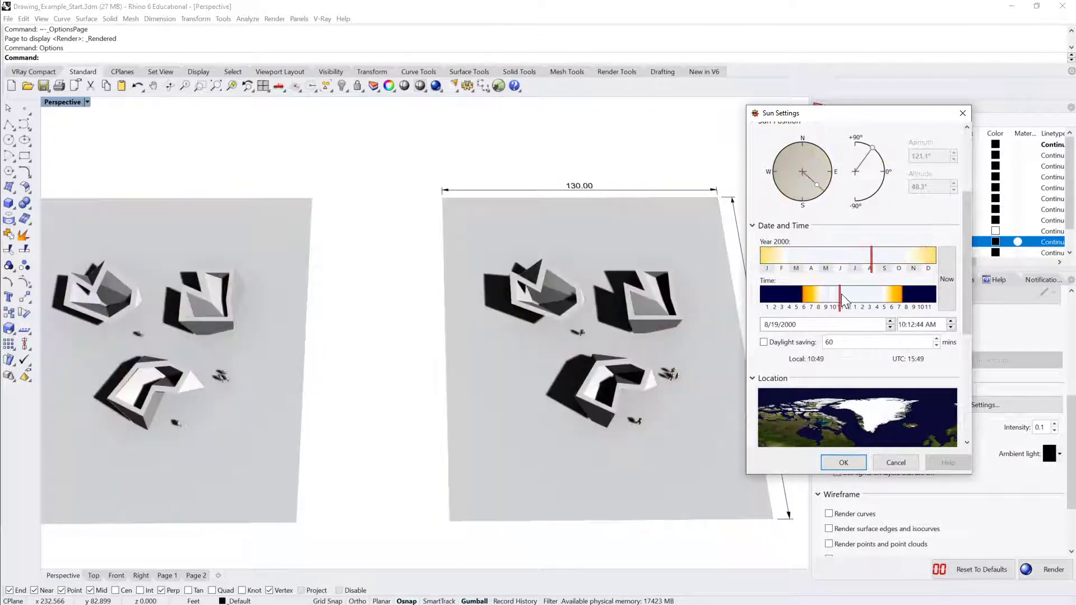
click(839, 295)
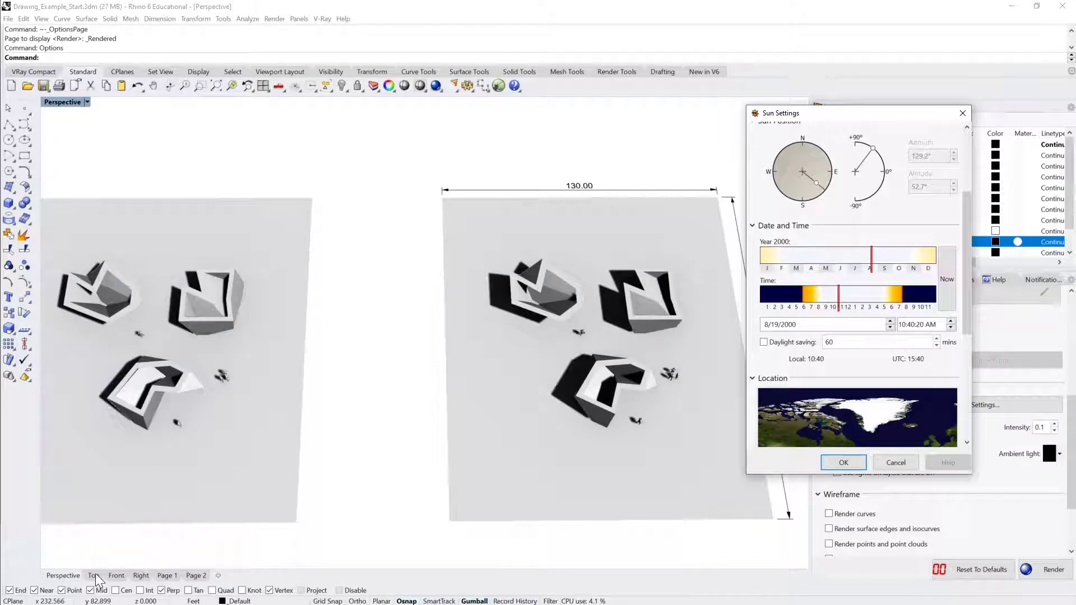
right_drag(176, 330, 644, 299)
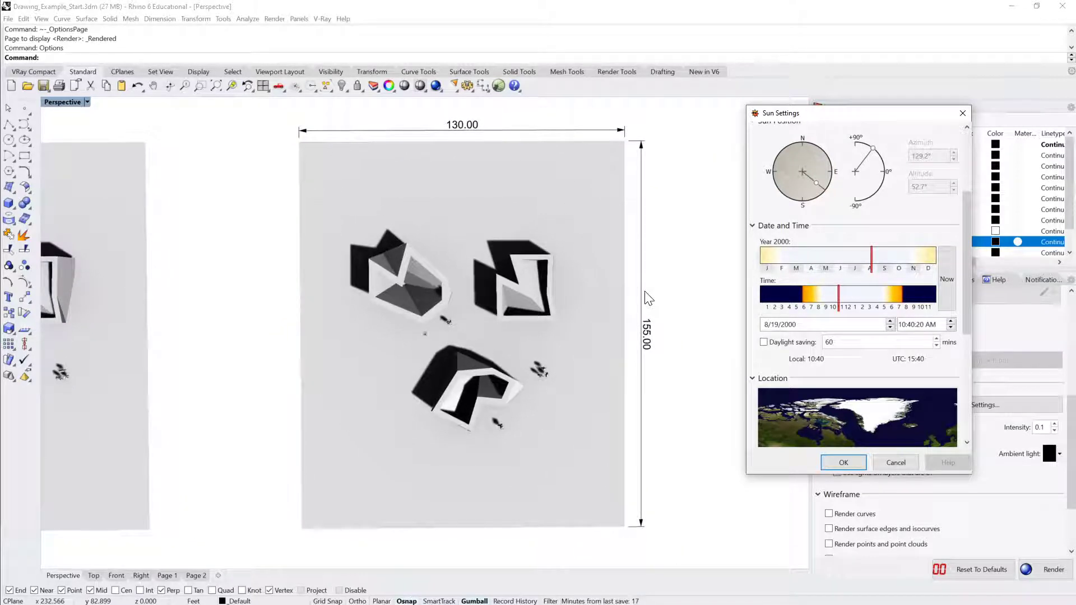
mouse_move(837, 304)
mouse_down()
mouse_move(822, 298)
mouse_move(835, 301)
mouse_up()
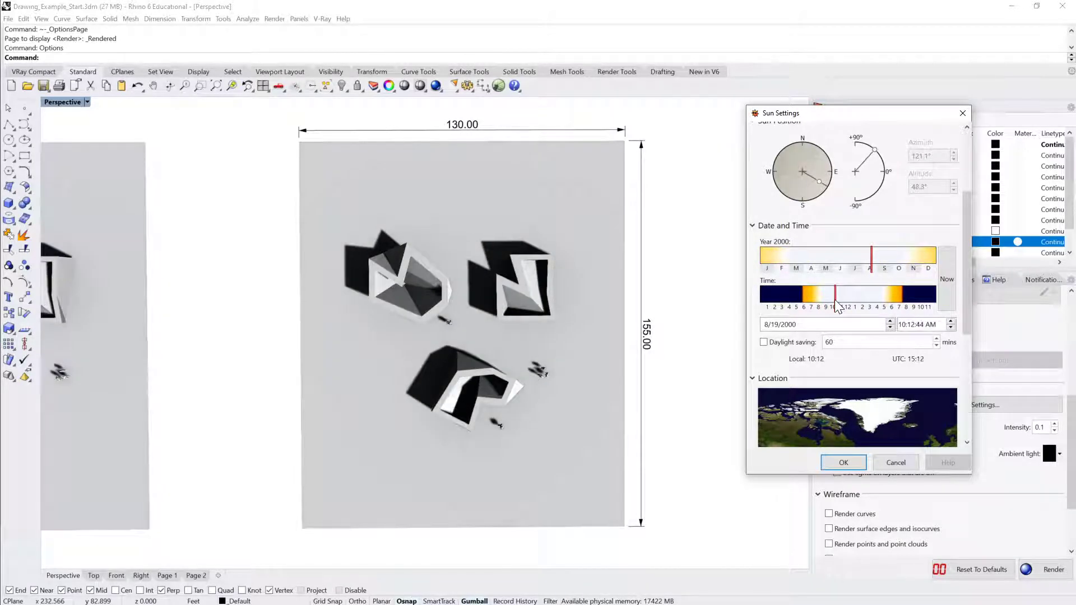
click(895, 463)
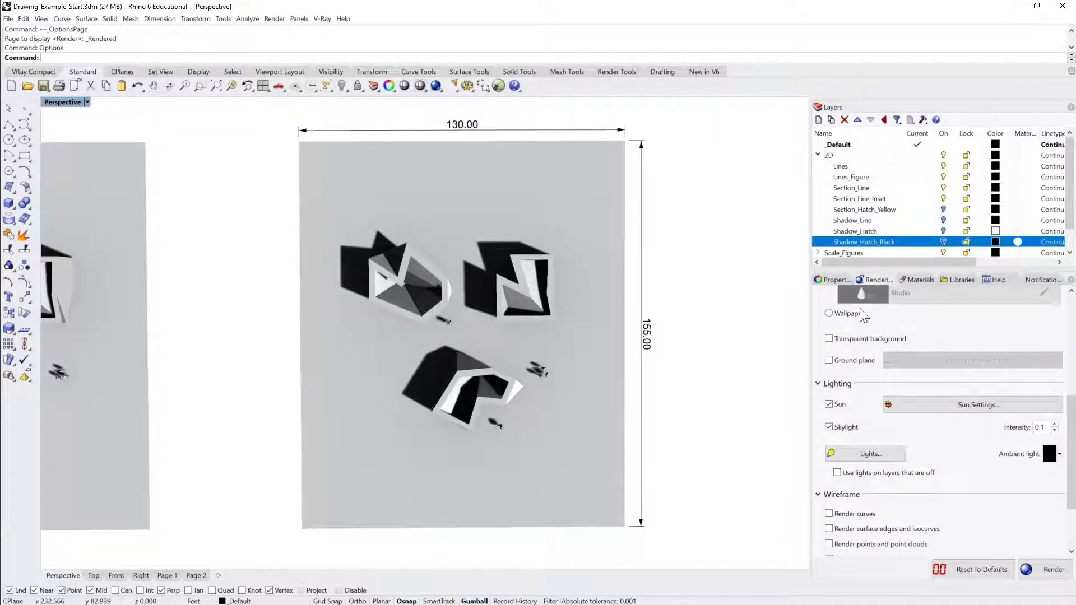
Switch the sun off and back on to compare the lighting in the top-down perspective view.
click(829, 404)
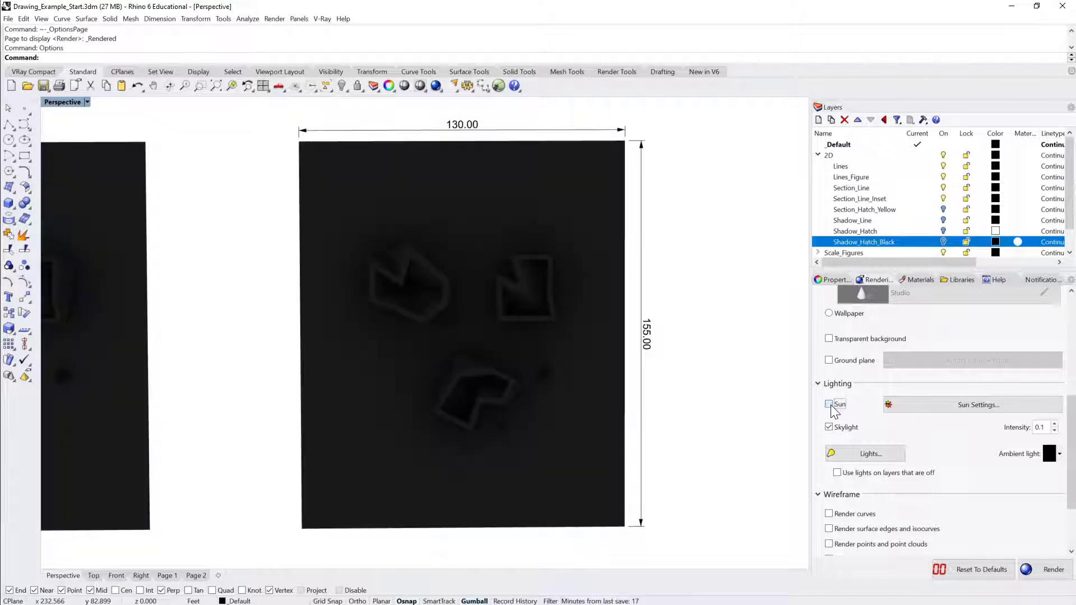
click(829, 404)
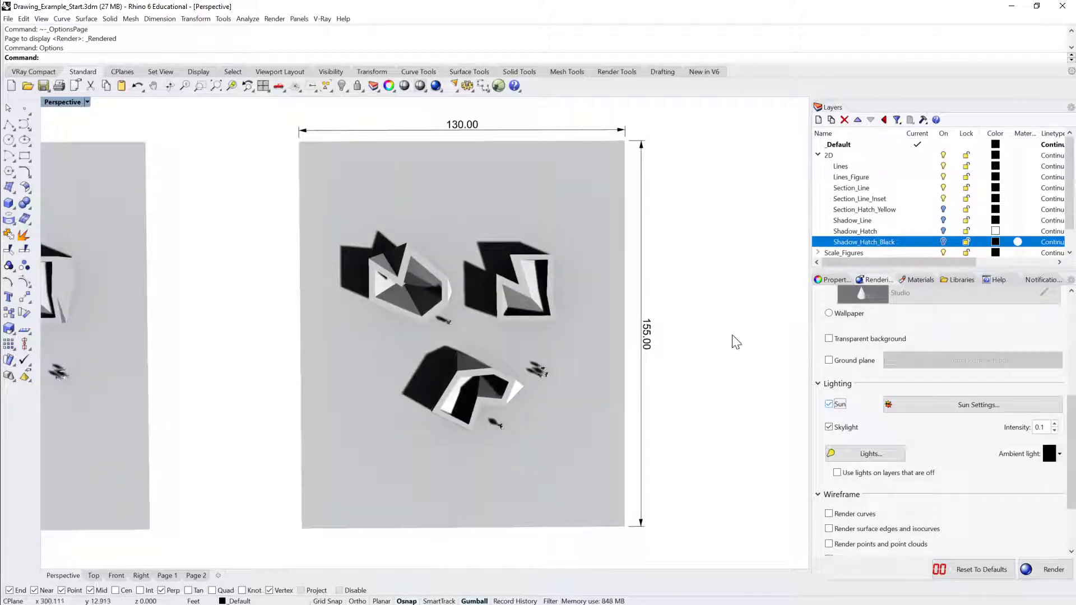
Try Default lighting as the Rendered mode's lighting method, return it to Scene lighting, and accept the display options.
click(84, 102)
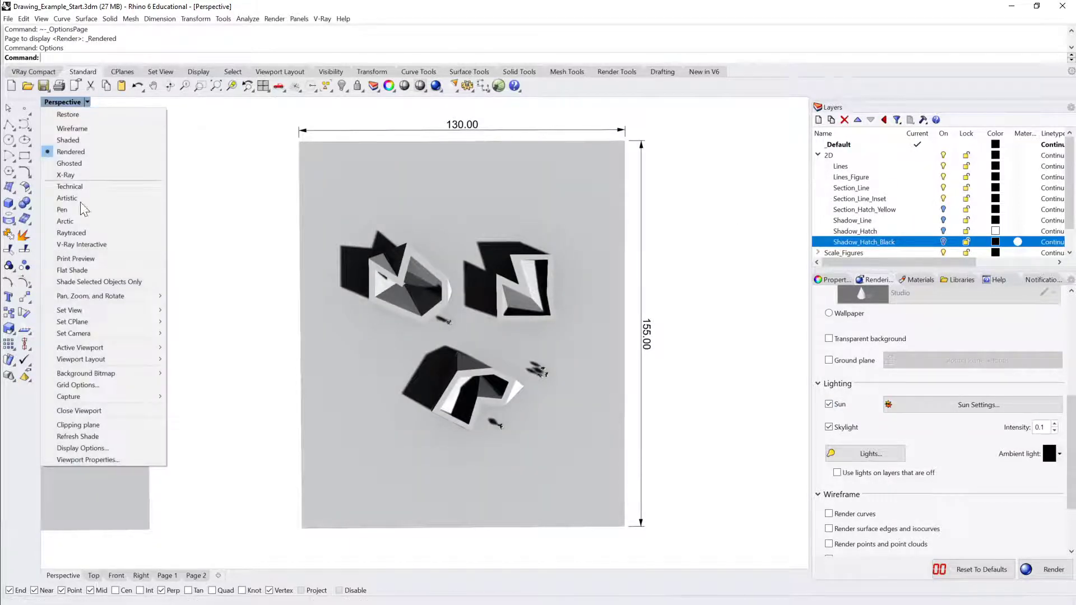
click(83, 448)
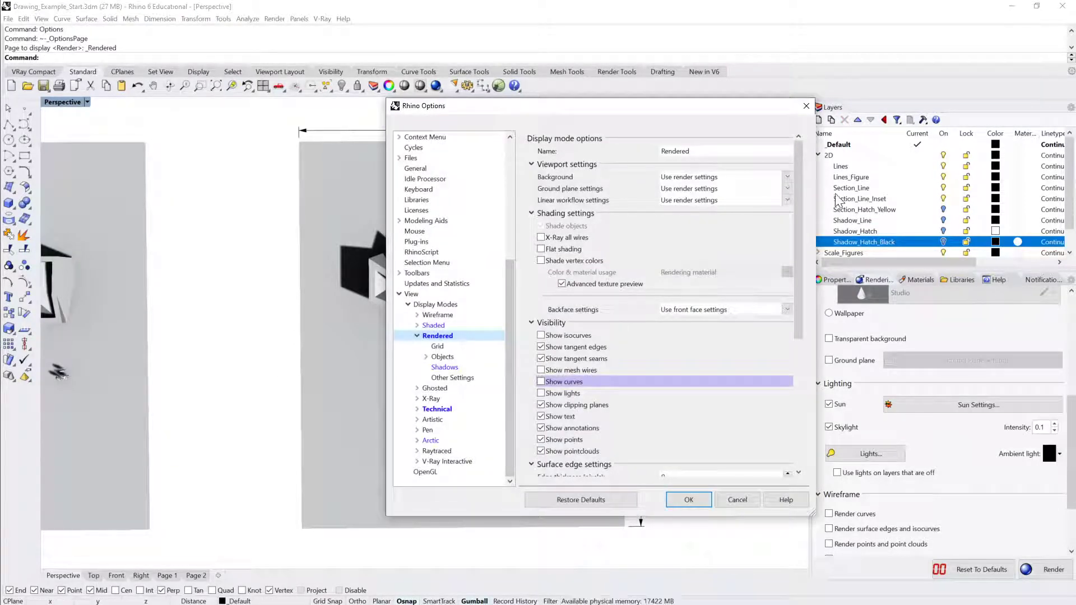
drag(801, 191, 797, 318)
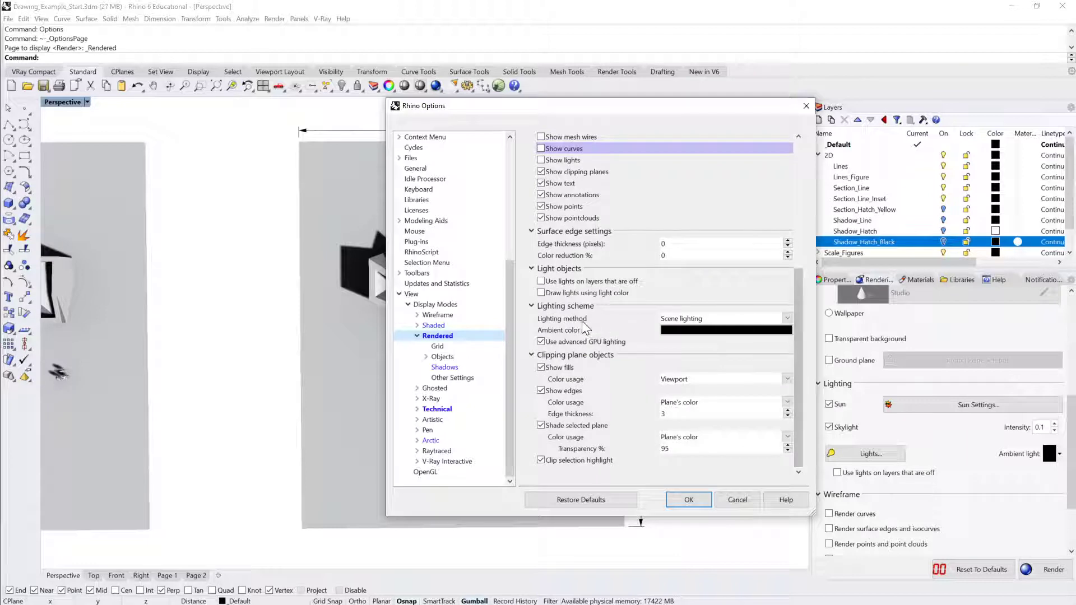
click(786, 322)
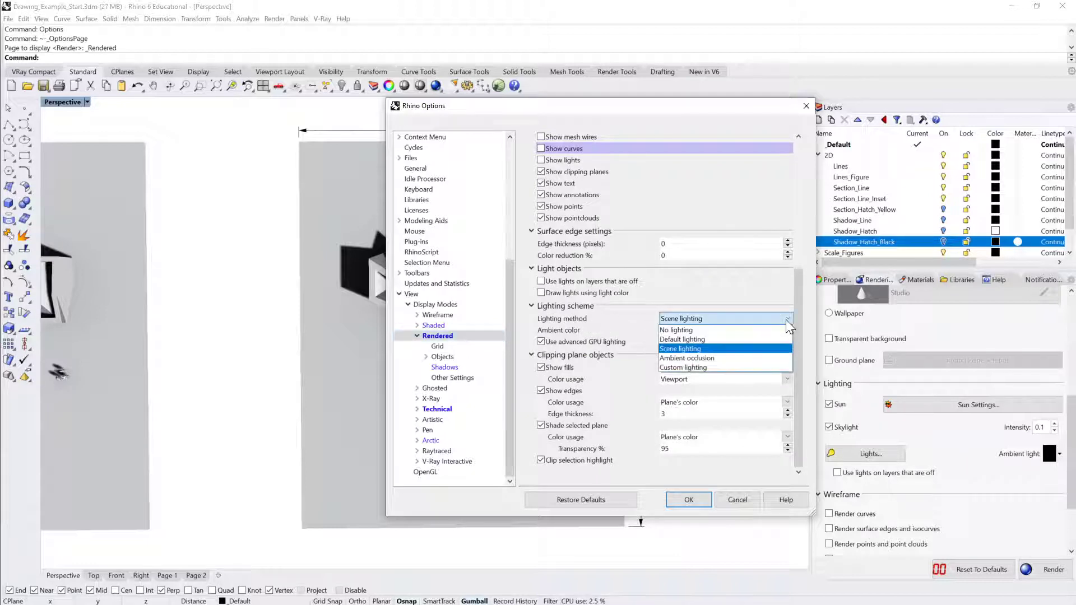
click(716, 340)
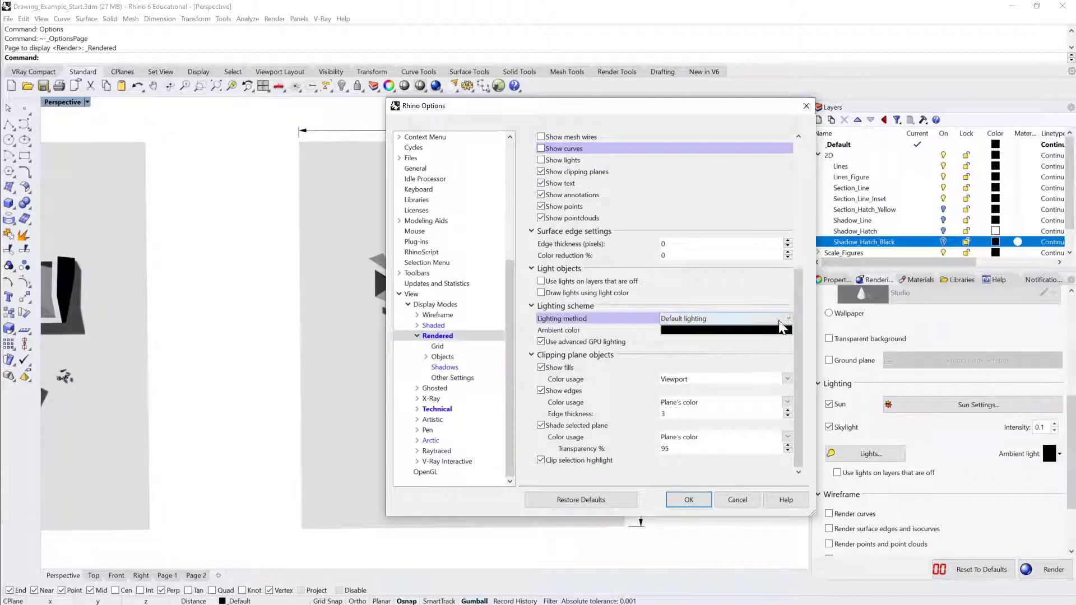
click(787, 318)
click(734, 348)
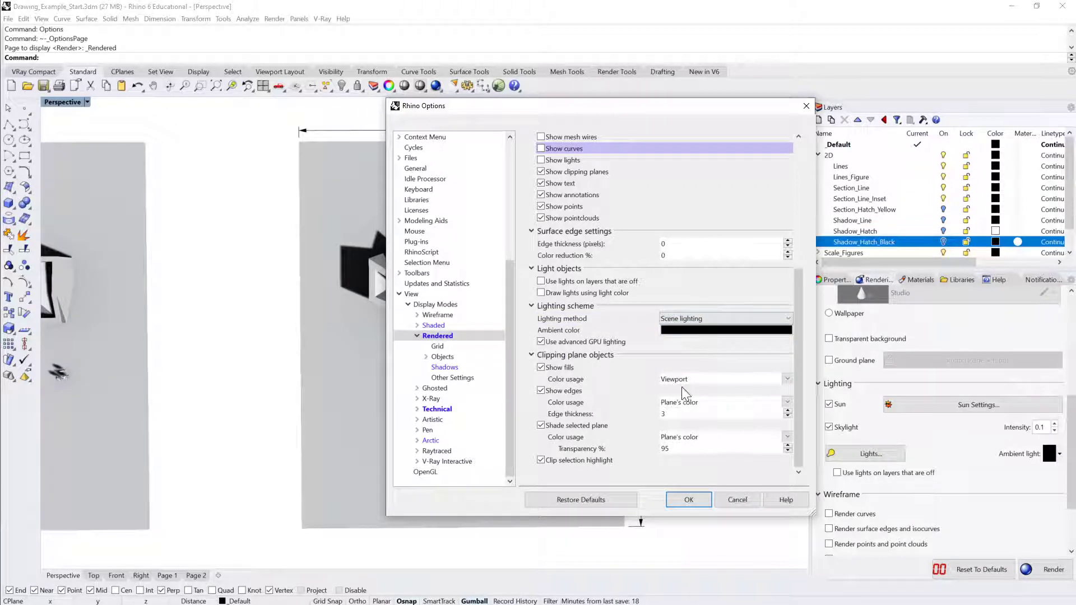
click(693, 500)
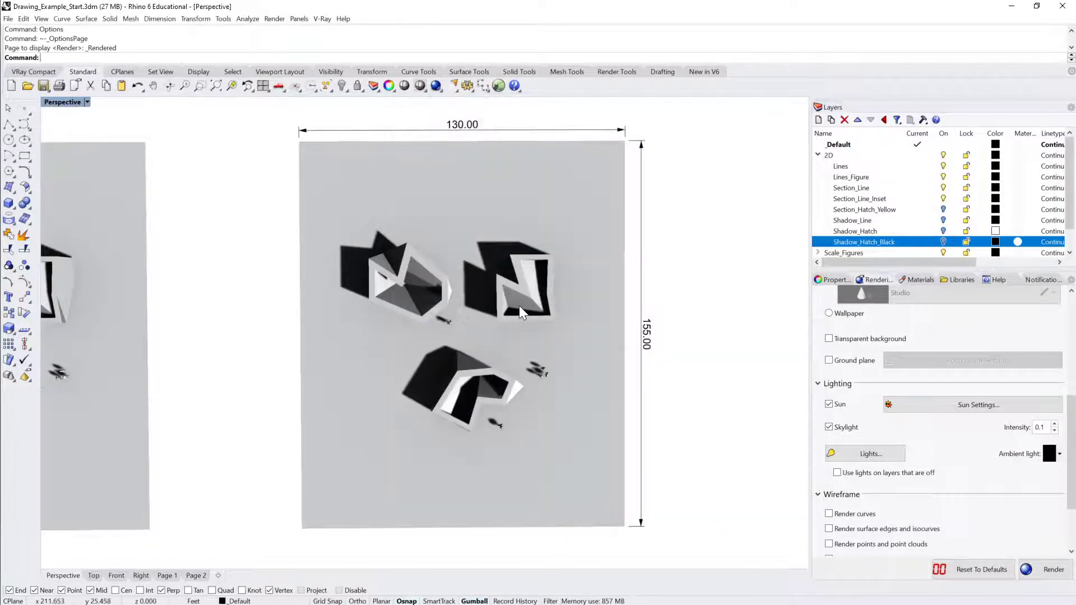
Show the Top view in Rendered display mode and check the shadow edges around the volumes on the dimensioned ground plane.
scroll(519, 304, down, 4)
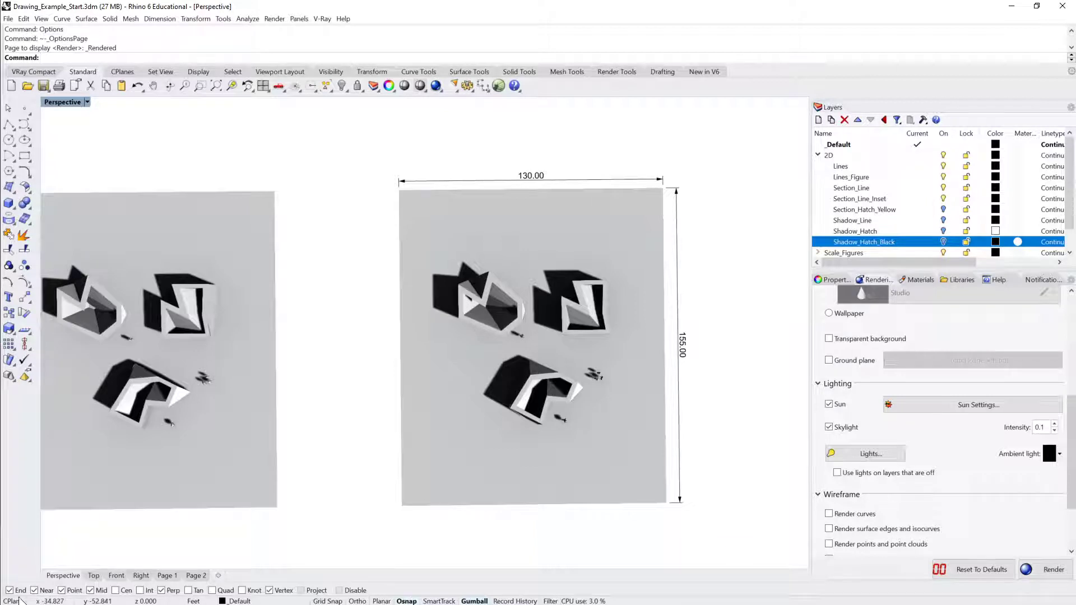
click(94, 576)
click(53, 102)
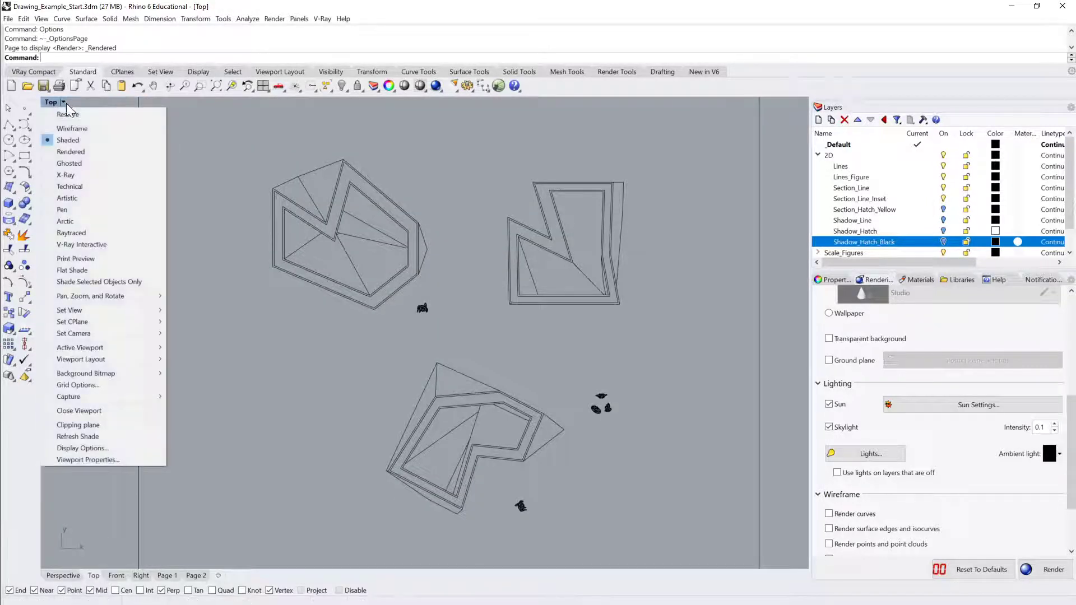
click(71, 152)
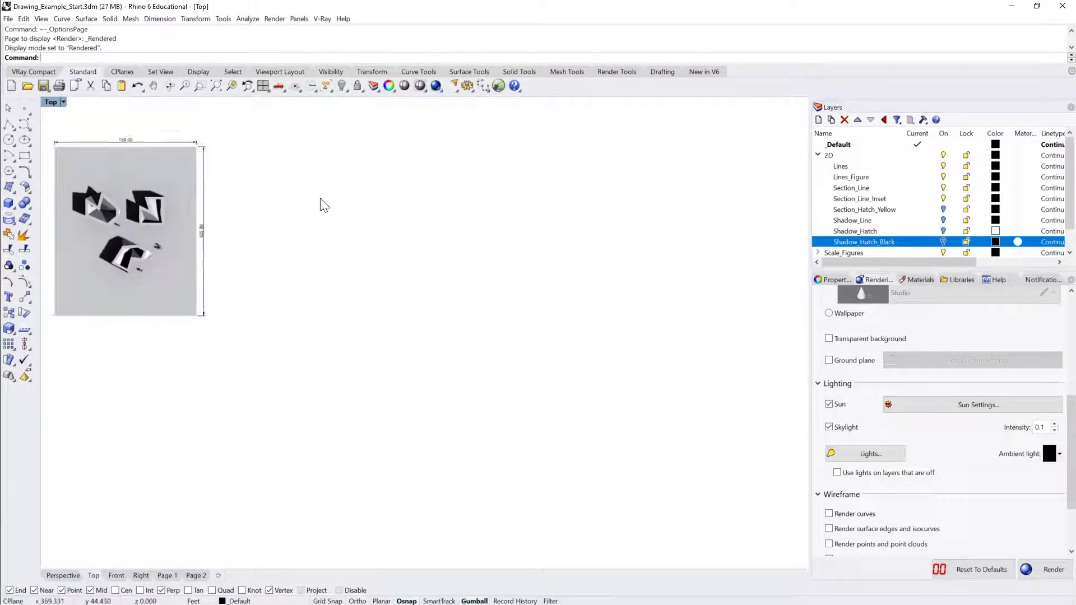
scroll(631, 292, up, 6)
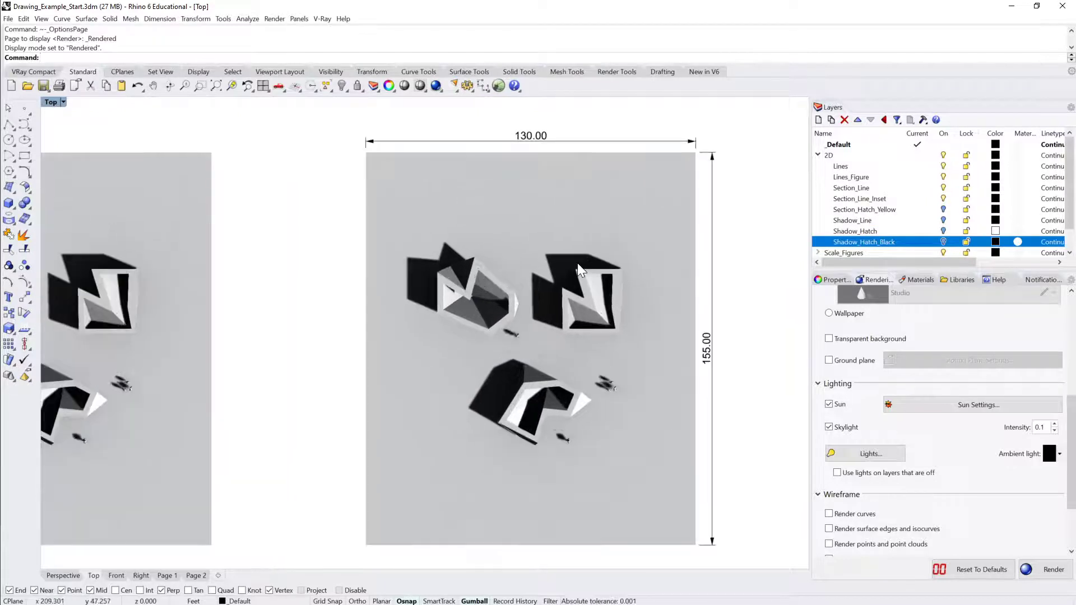
scroll(559, 236, up, 5)
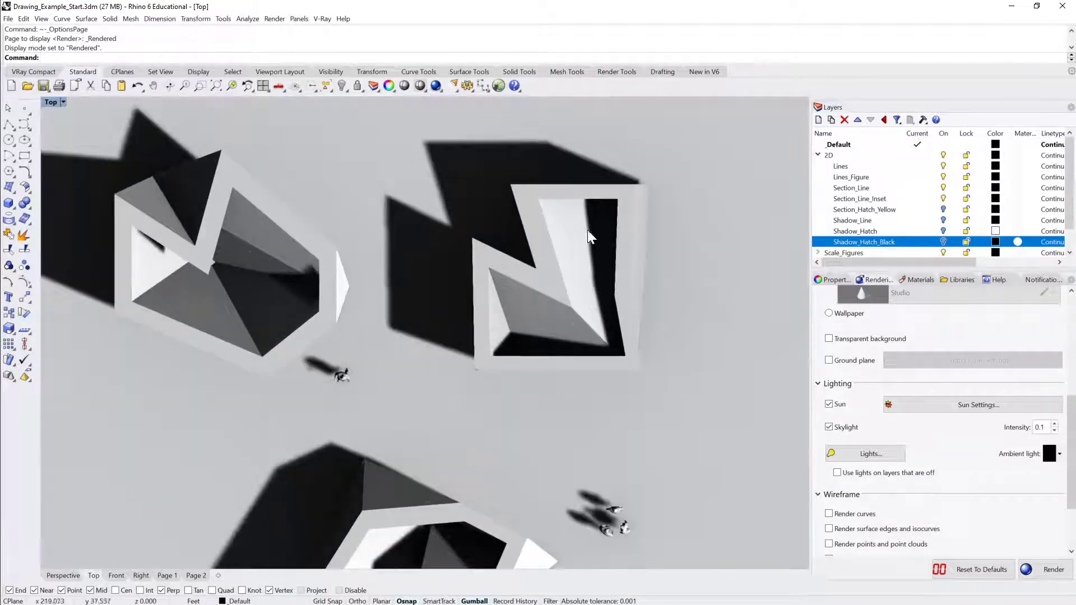
right_drag(500, 191, 570, 217)
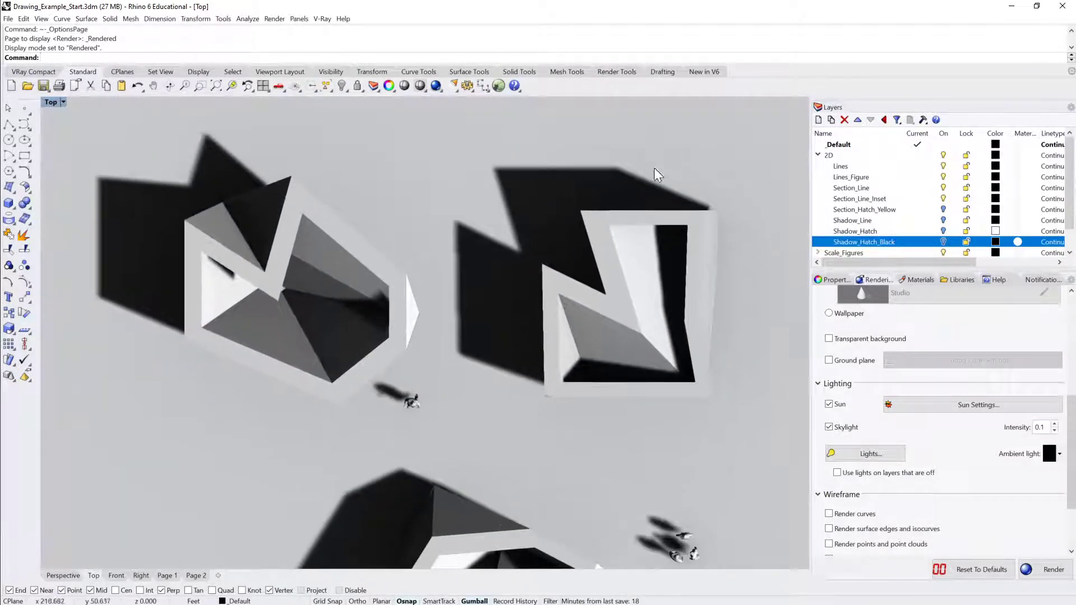
right_drag(574, 374, 527, 224)
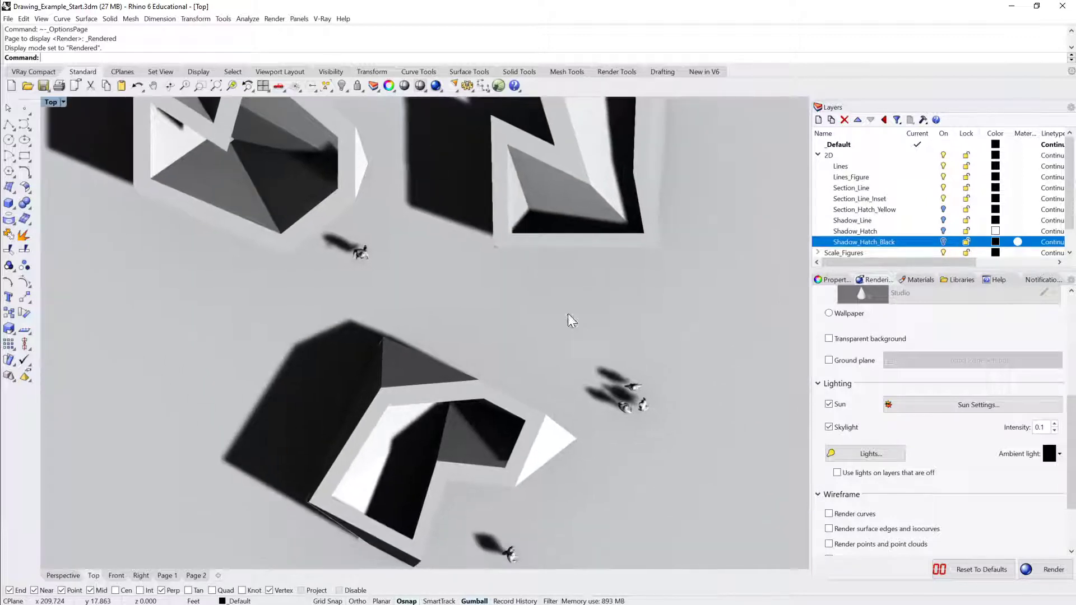
scroll(477, 359, up, 4)
scroll(278, 344, down, 5)
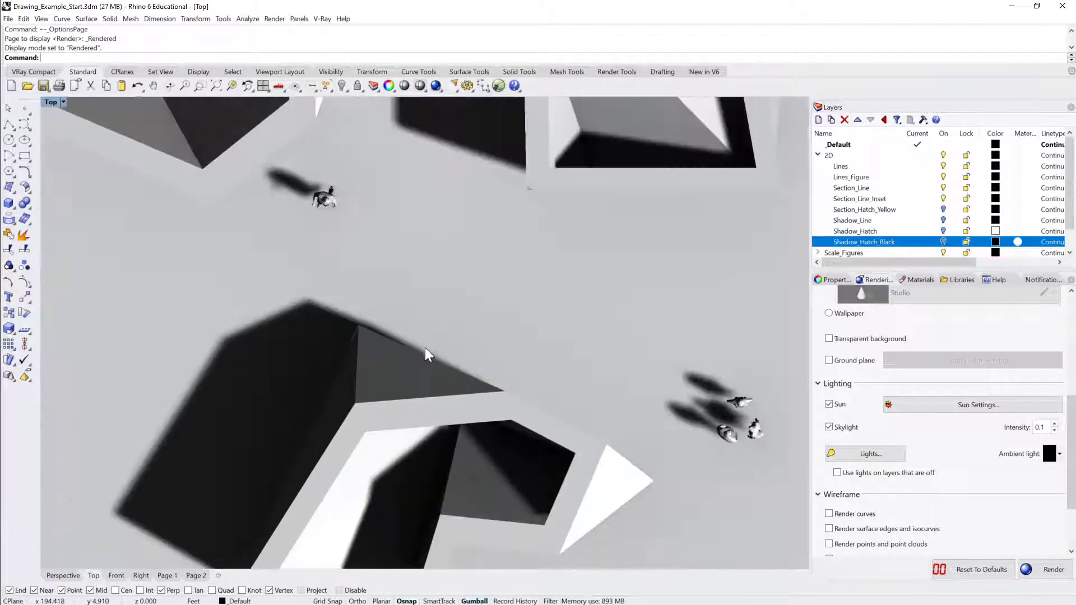
Sharpen the Rendered mode's shadows by setting Video Memory Usage / Shadow Size to Maximum and Soft Edge Quality / Speed to None/Faster.
click(63, 101)
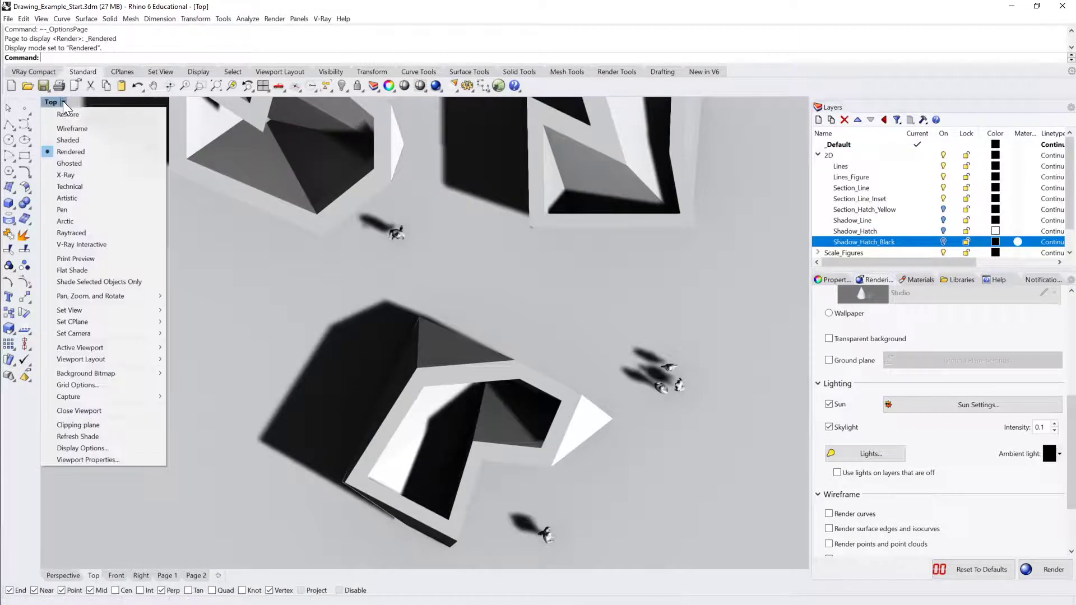
click(89, 447)
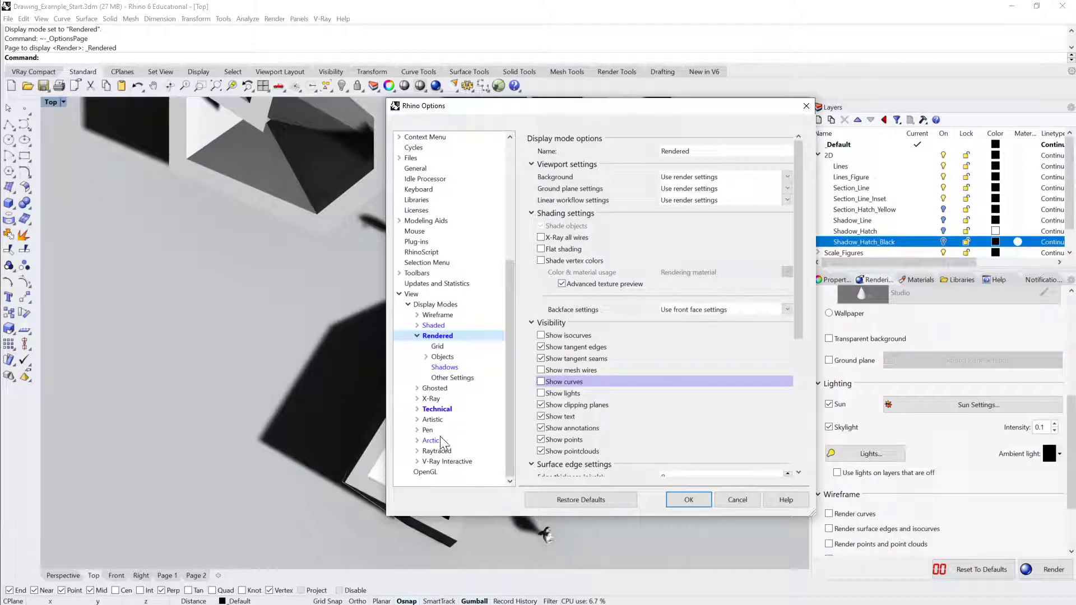
click(444, 367)
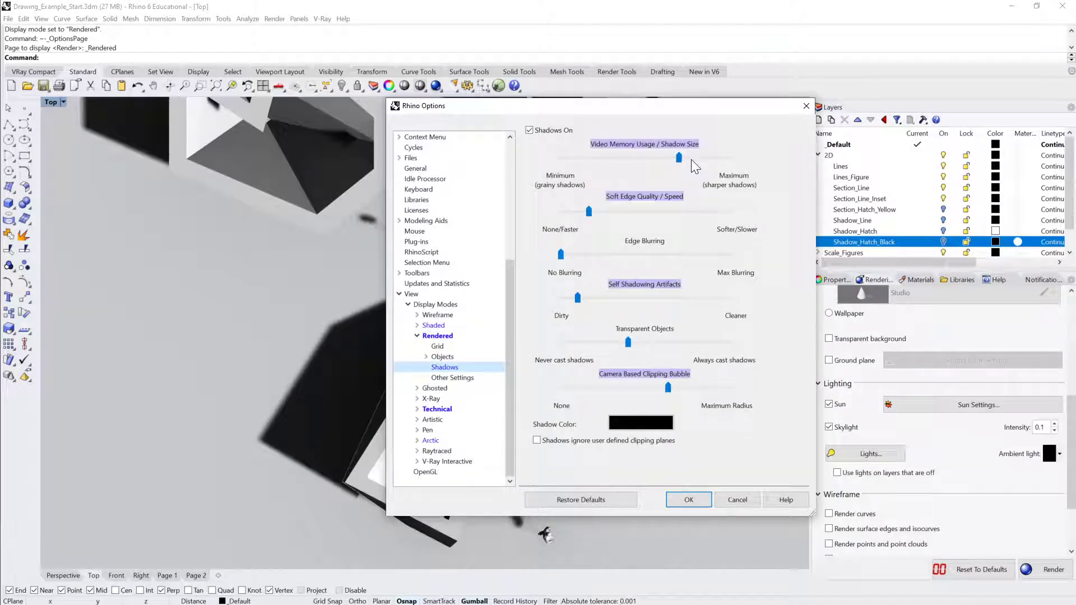
drag(681, 156, 765, 165)
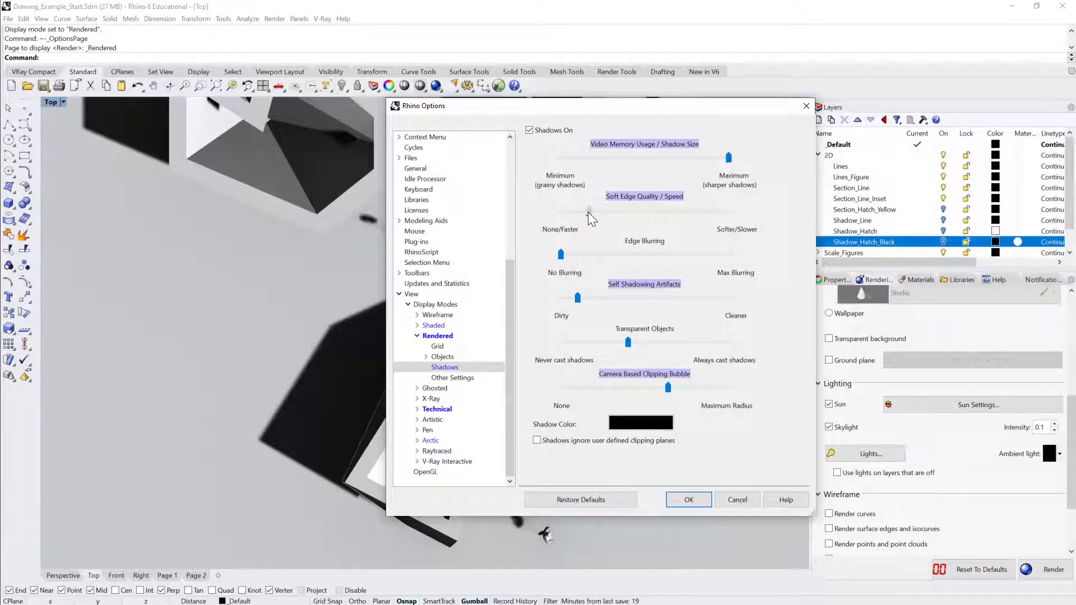
drag(588, 212, 560, 212)
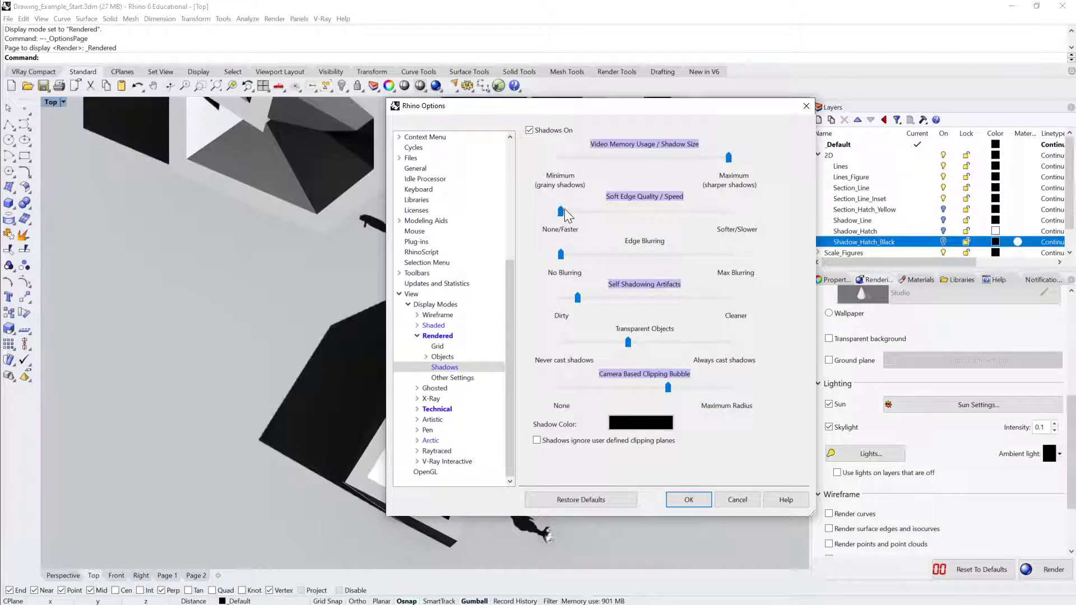
drag(565, 212, 559, 211)
click(688, 500)
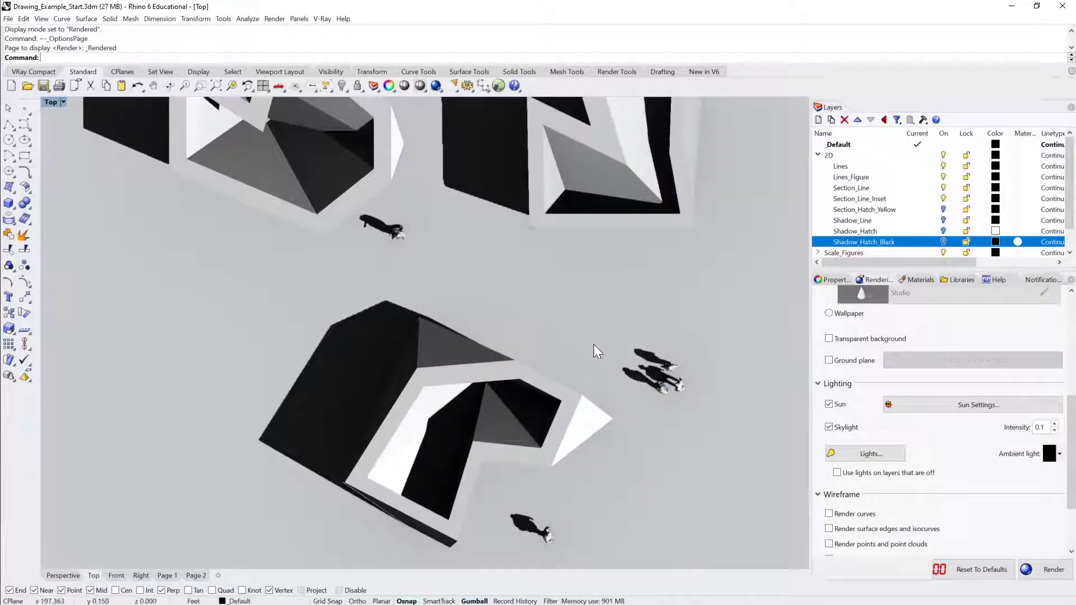
scroll(456, 299, up, 5)
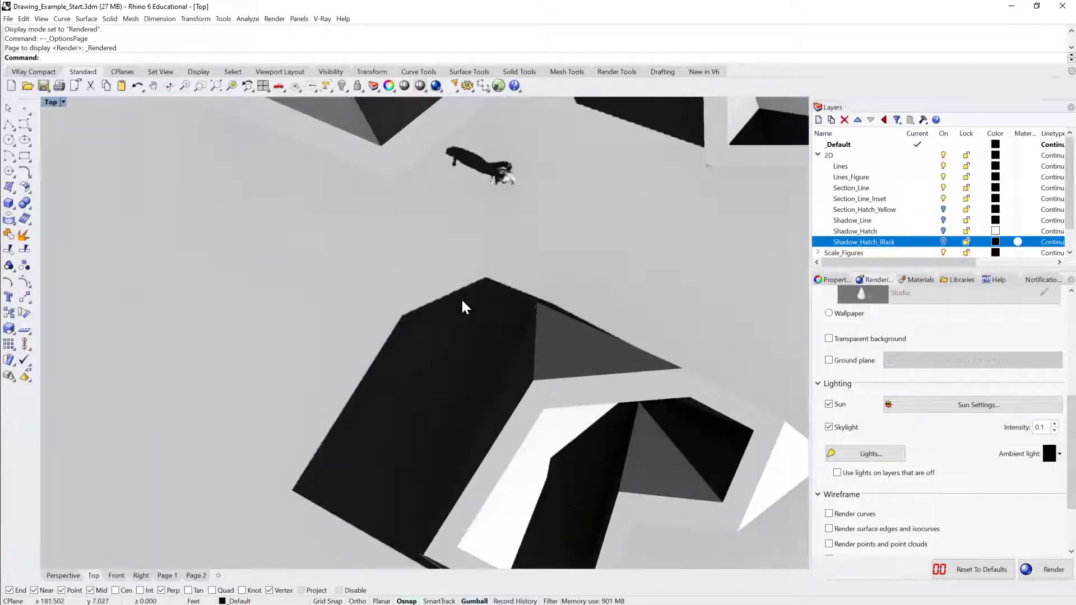
scroll(513, 261, up, 2)
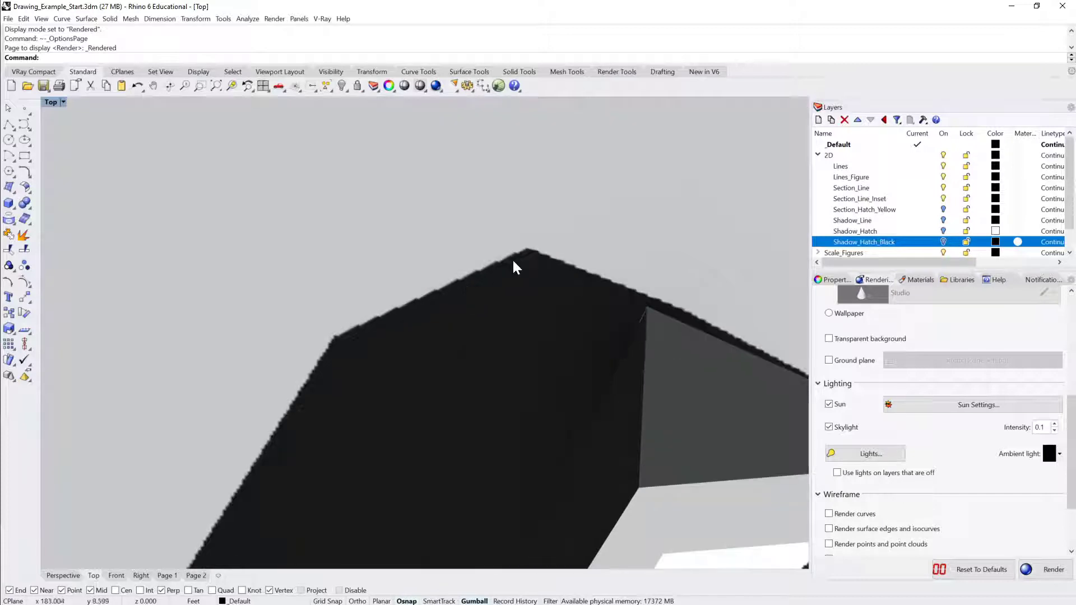
scroll(502, 259, down, 6)
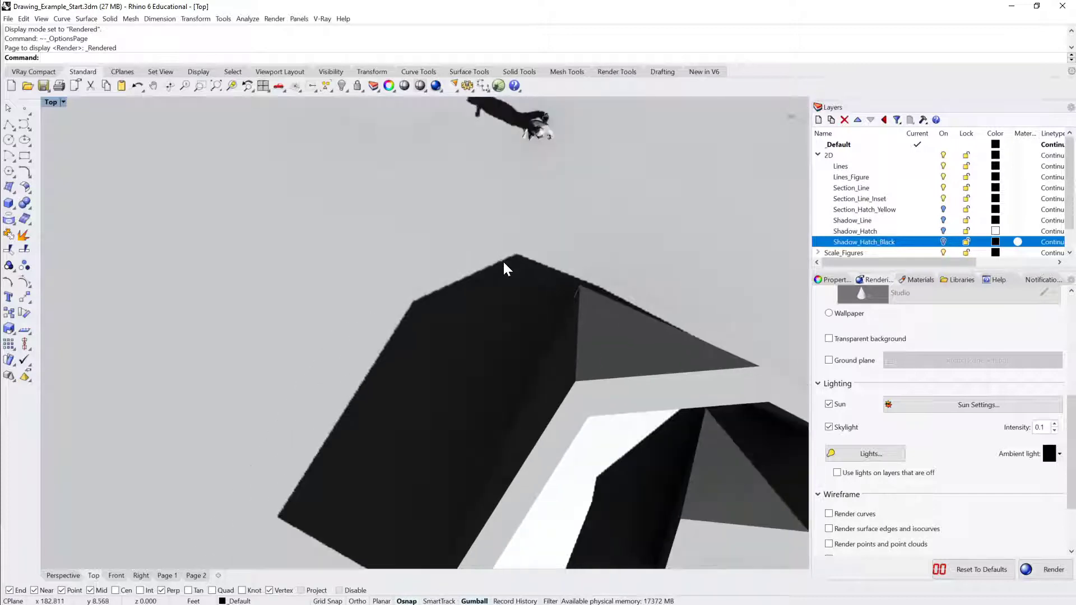
Switch the Top view to Wireframe and hide all geometry on either side of the dimensioned ground plane.
scroll(526, 289, down, 13)
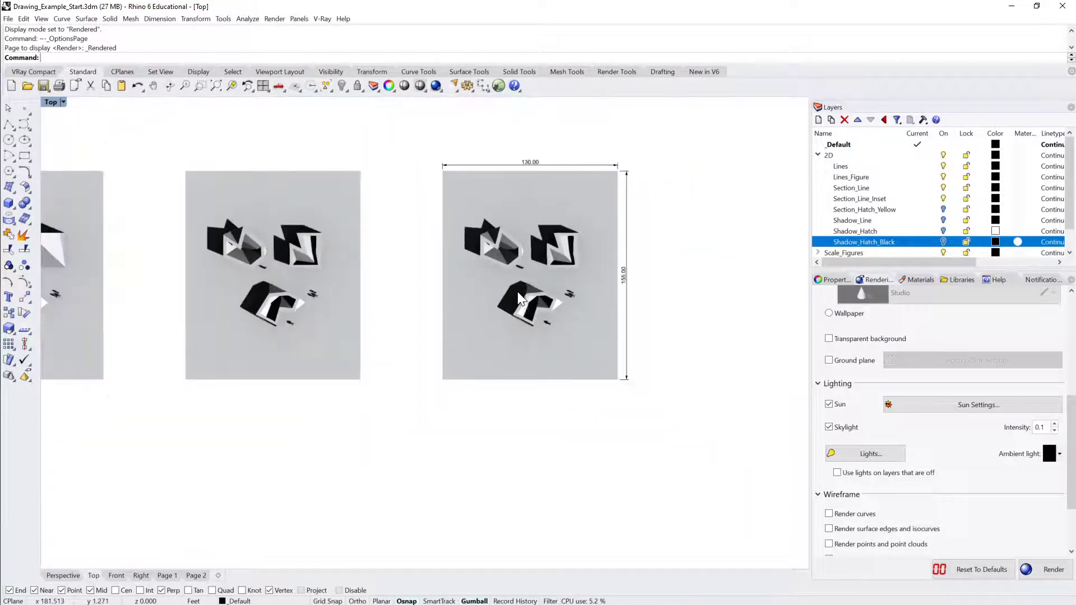
right_drag(516, 295, 590, 338)
scroll(591, 343, down, 3)
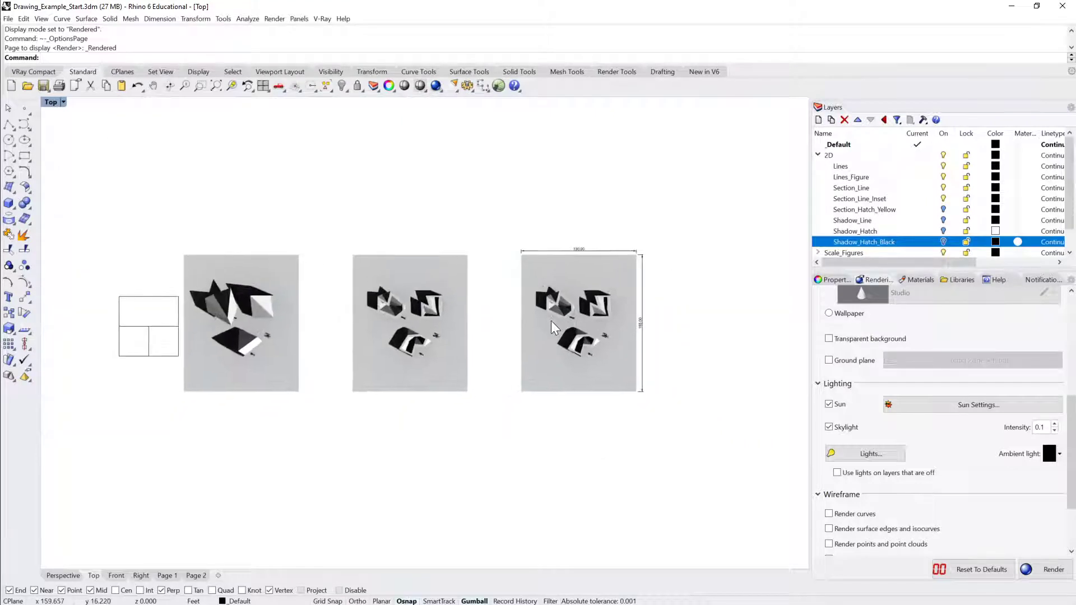
click(51, 102)
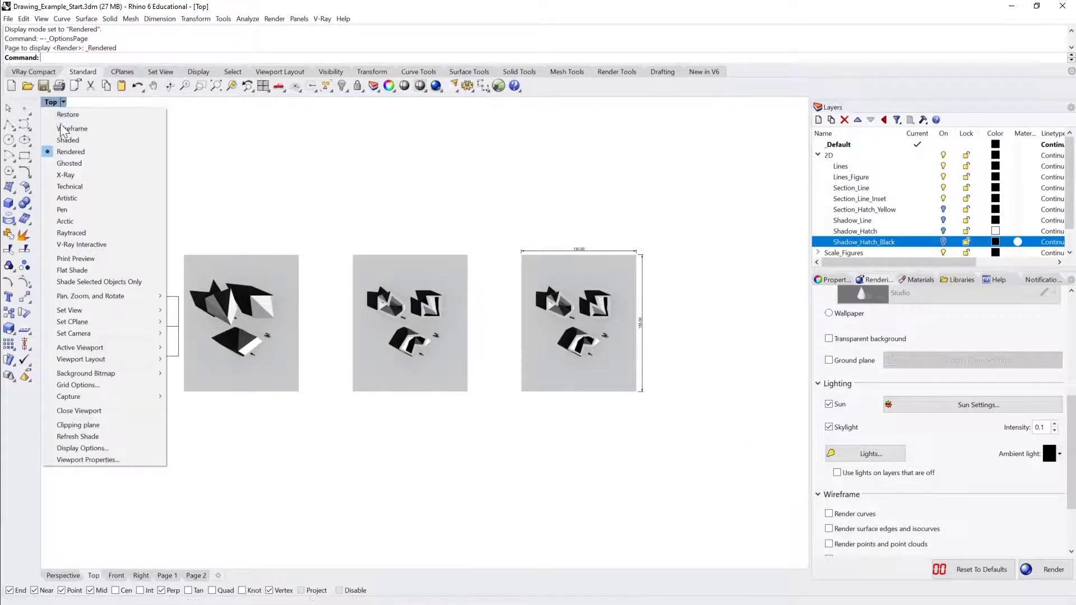
click(65, 130)
mouse_move(96, 222)
mouse_down()
mouse_move(96, 465)
mouse_move(499, 467)
mouse_up()
right_drag(671, 349, 588, 334)
shift+drag(595, 206, 797, 435)
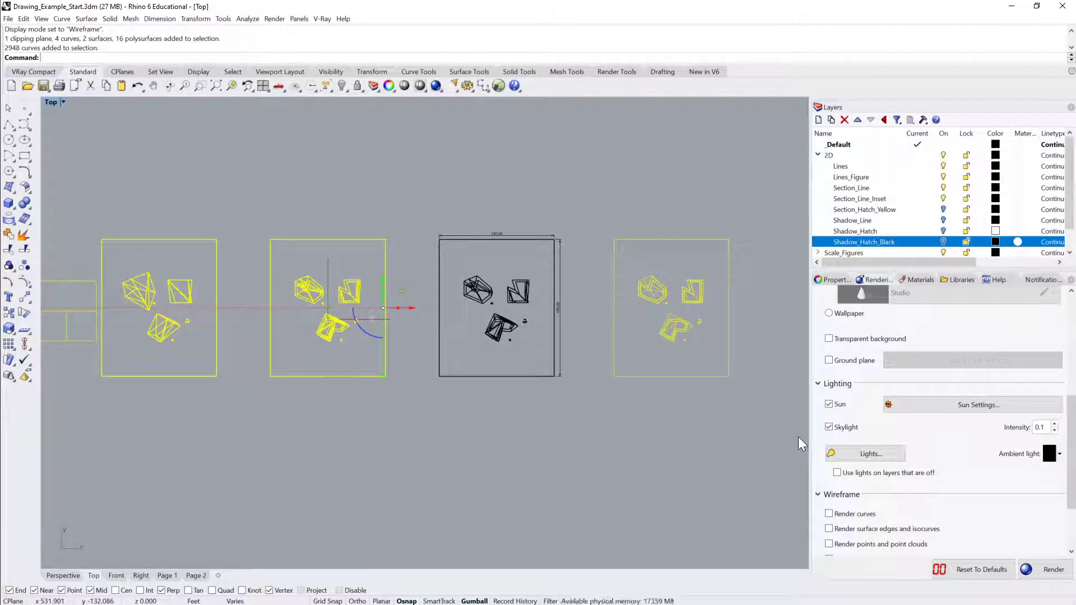
key(Escape)
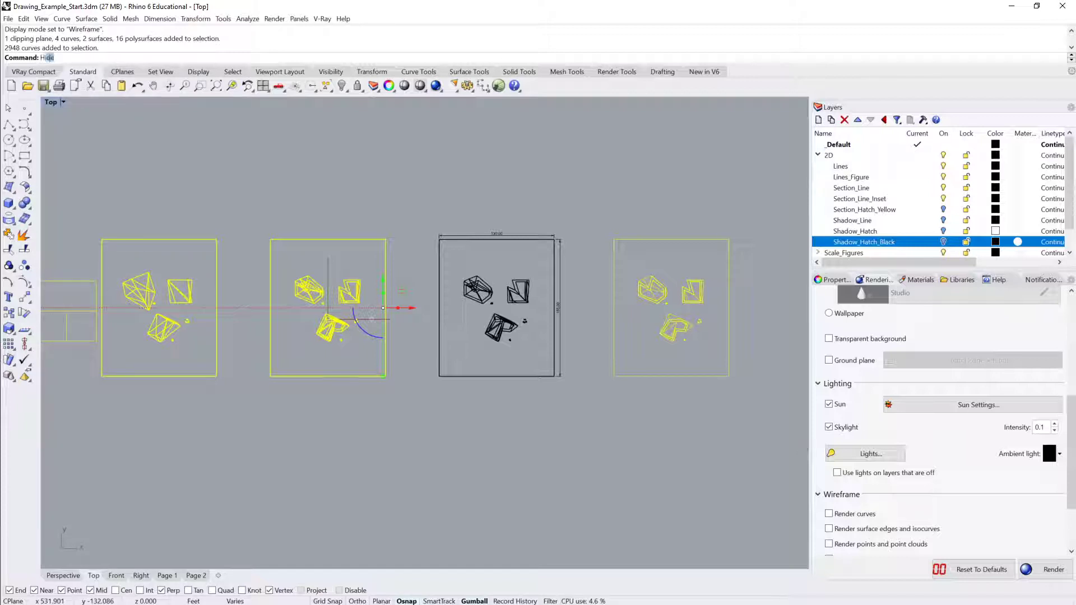
key(Return)
Return the Top view to Rendered display mode to show the isolated ground plane and its volumes with shadows.
scroll(608, 255, up, 5)
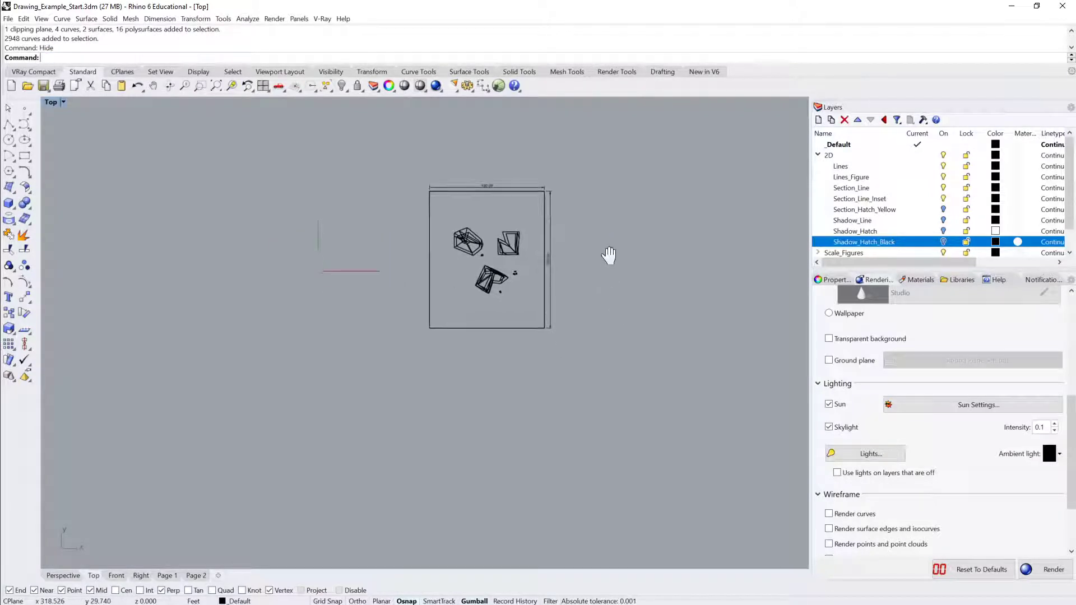
scroll(542, 333, down, 5)
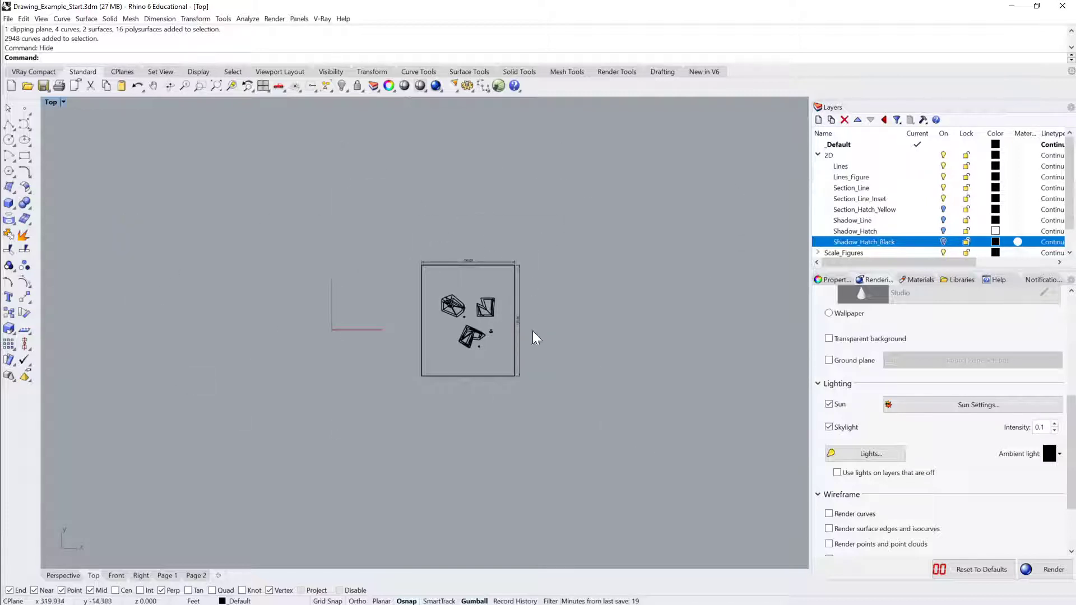
scroll(354, 251, up, 3)
right_drag(614, 327, 476, 279)
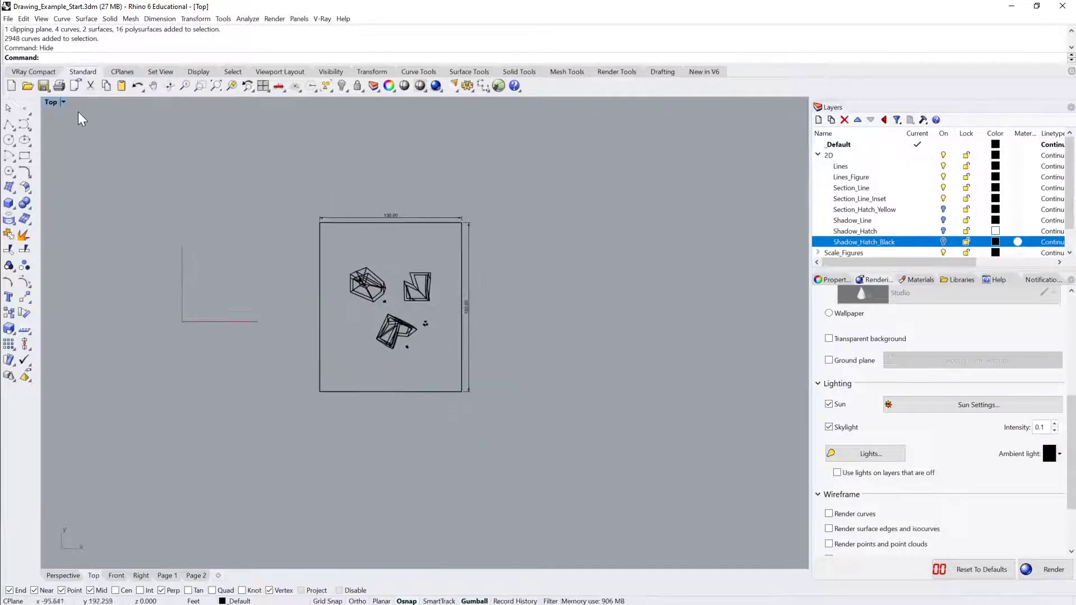
click(63, 102)
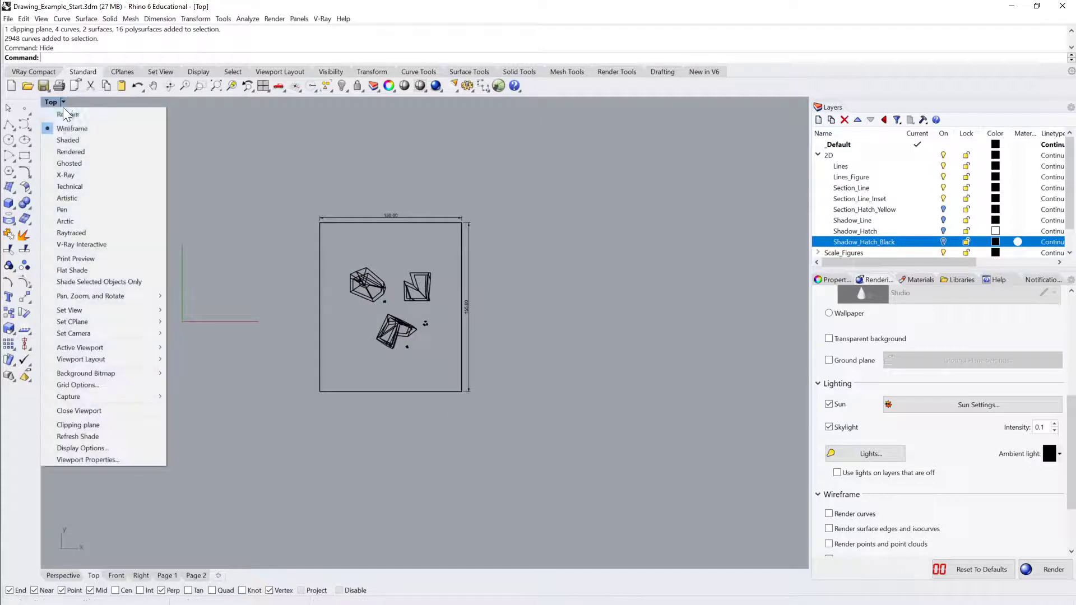
click(72, 152)
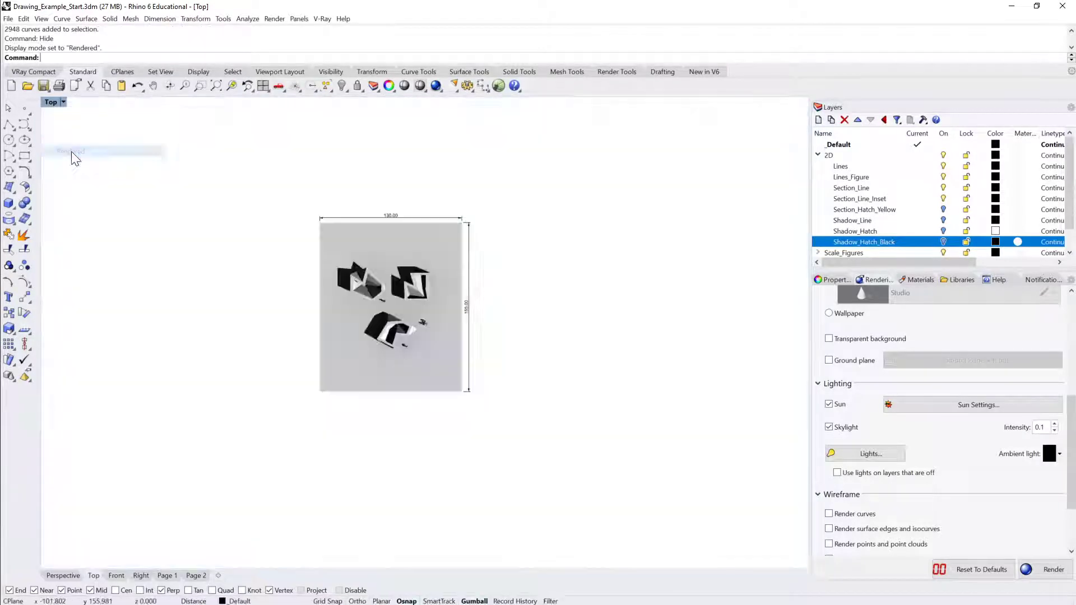
scroll(584, 319, up, 5)
scroll(540, 246, up, 8)
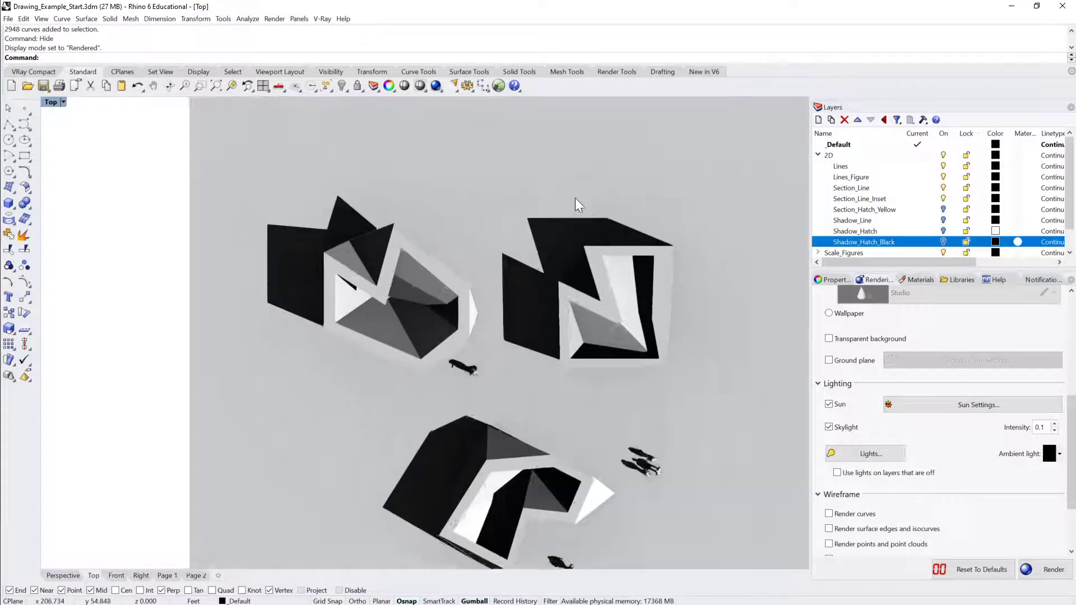
Show all hidden objects to compare the shadow edges up close, and undo the Show.
scroll(461, 282, up, 6)
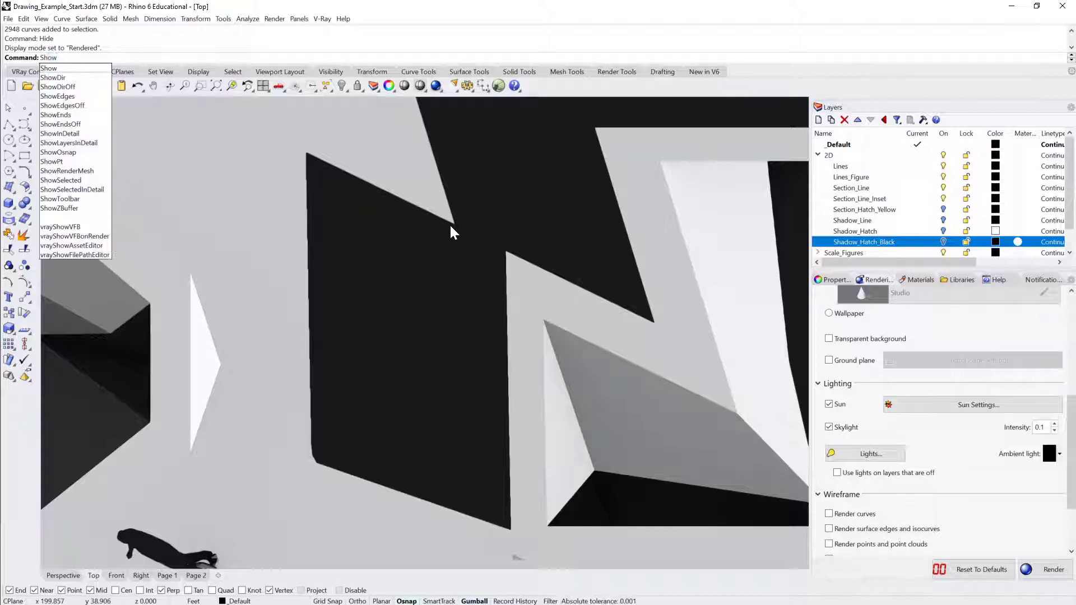
key(Return)
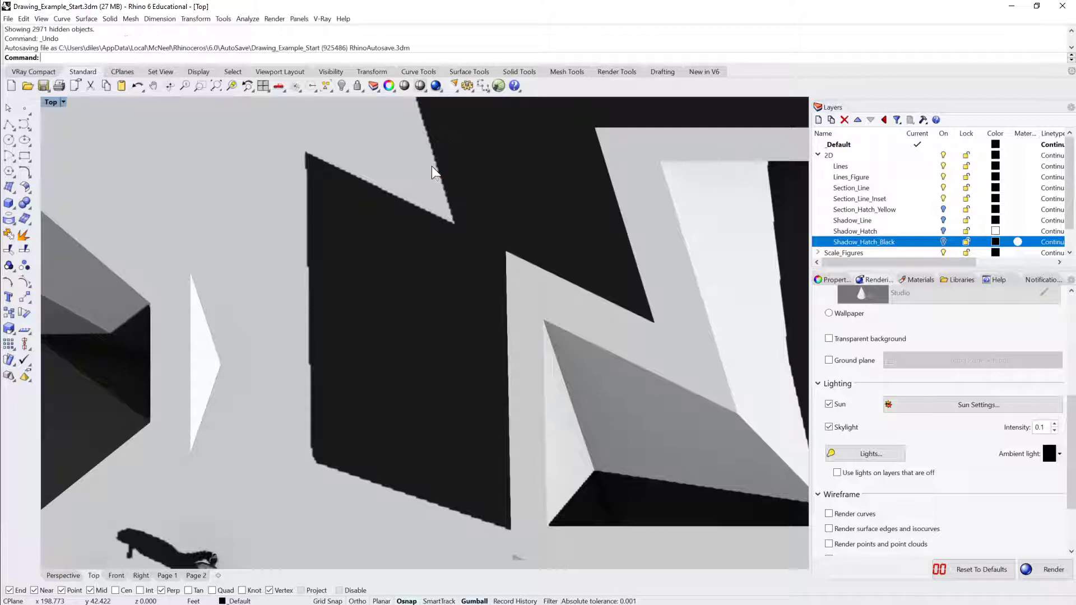
key(ctrl+z)
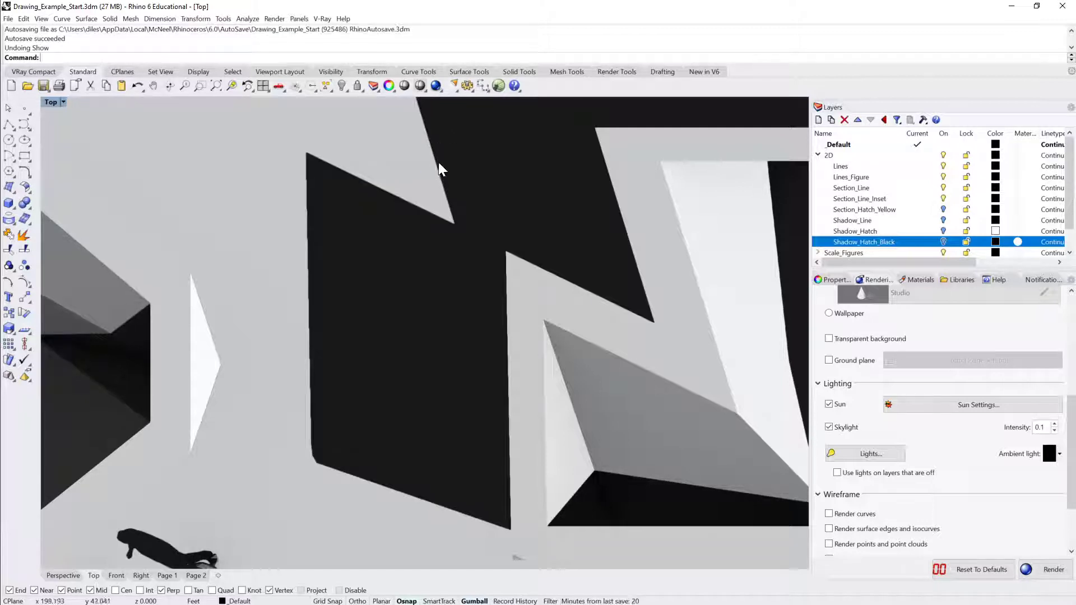
Examine the shadow edges and facet shading of the Z-shaped volume and its neighbours on the isolated ground plane.
scroll(503, 299, down, 8)
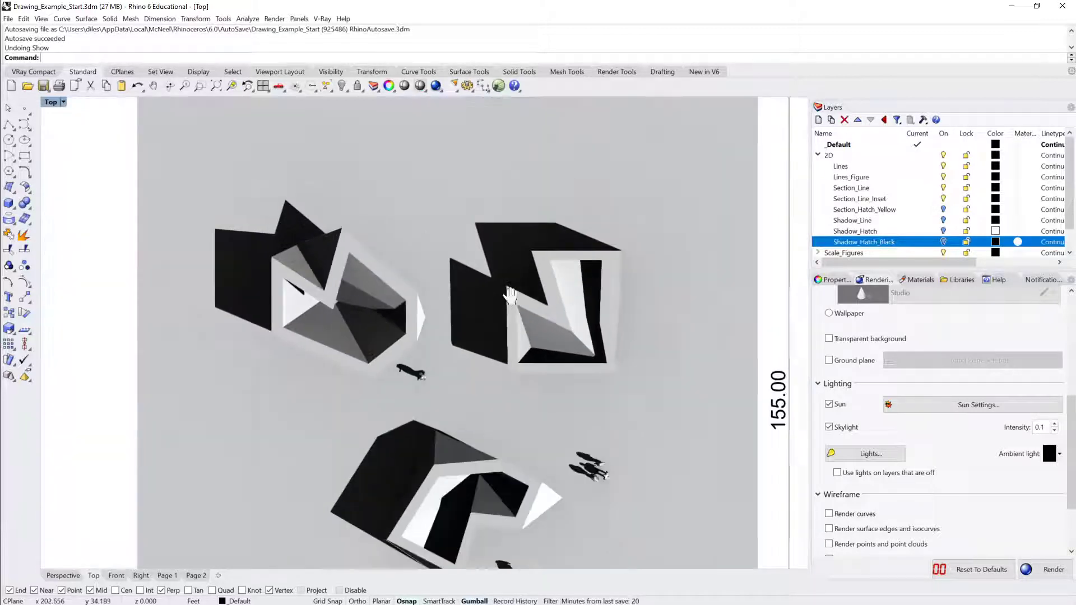
scroll(593, 217, up, 8)
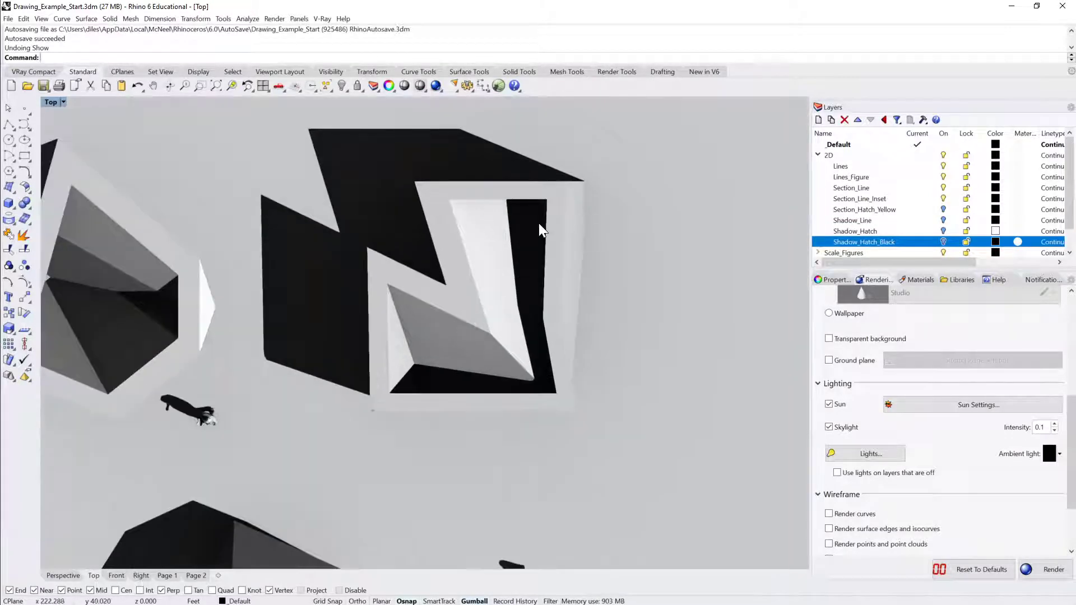
scroll(483, 262, down, 2)
right_drag(487, 268, 516, 205)
scroll(529, 267, down, 8)
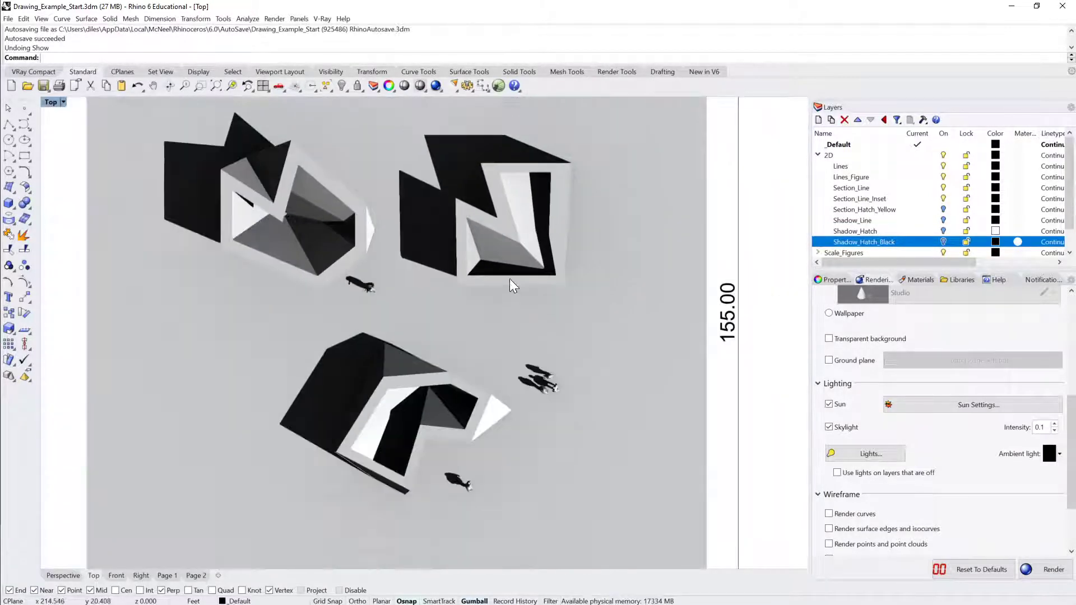
mouse_move(518, 304)
right_down()
mouse_move(513, 326)
mouse_move(513, 311)
right_up()
scroll(517, 283, down, 5)
scroll(527, 283, up, 3)
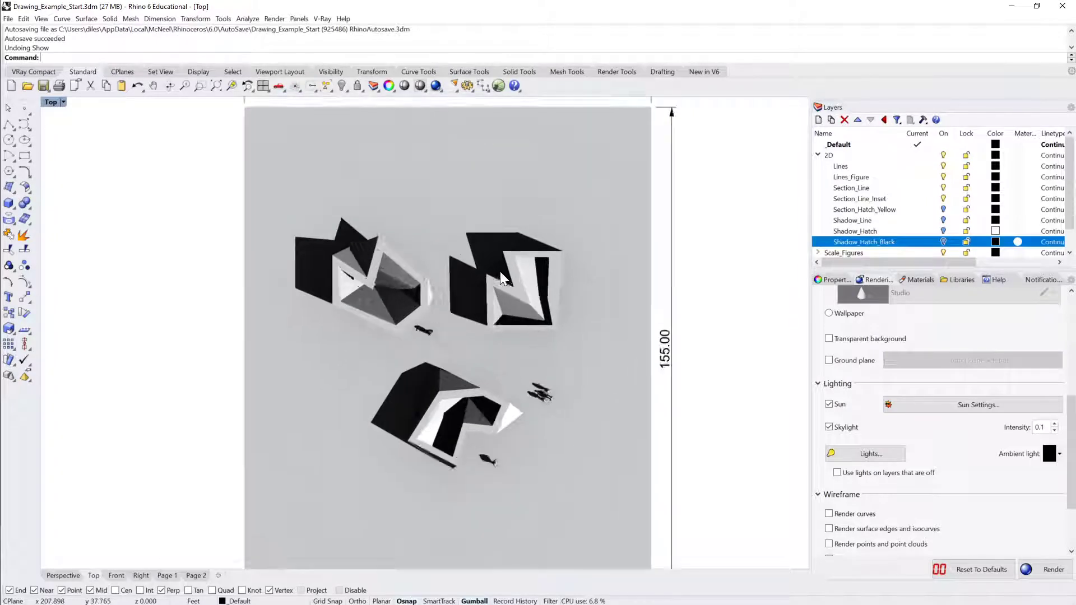
scroll(513, 281, up, 3)
scroll(519, 283, up, 2)
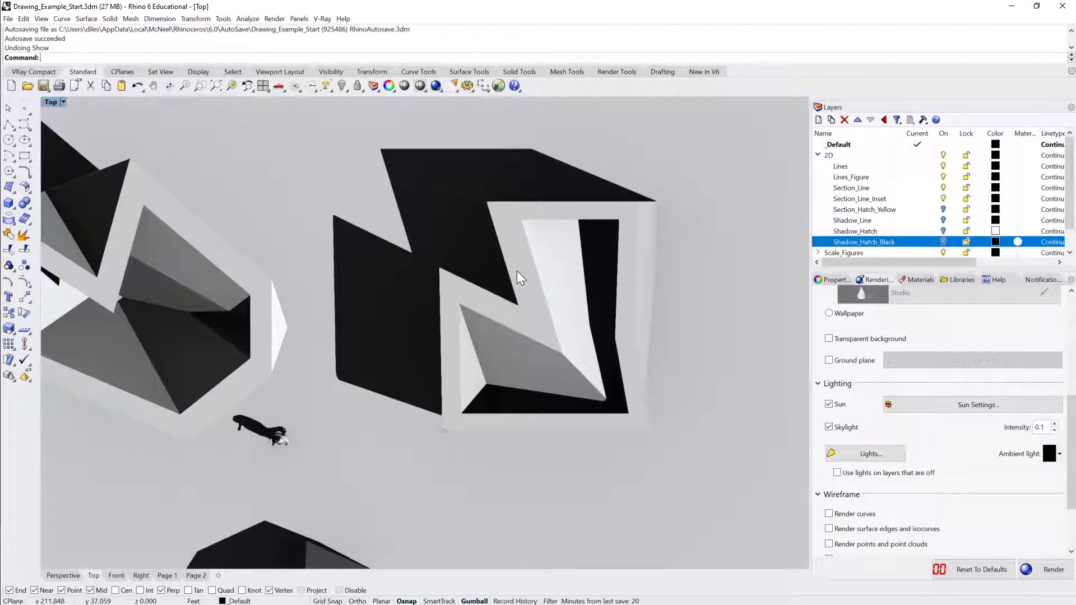
scroll(530, 213, down, 3)
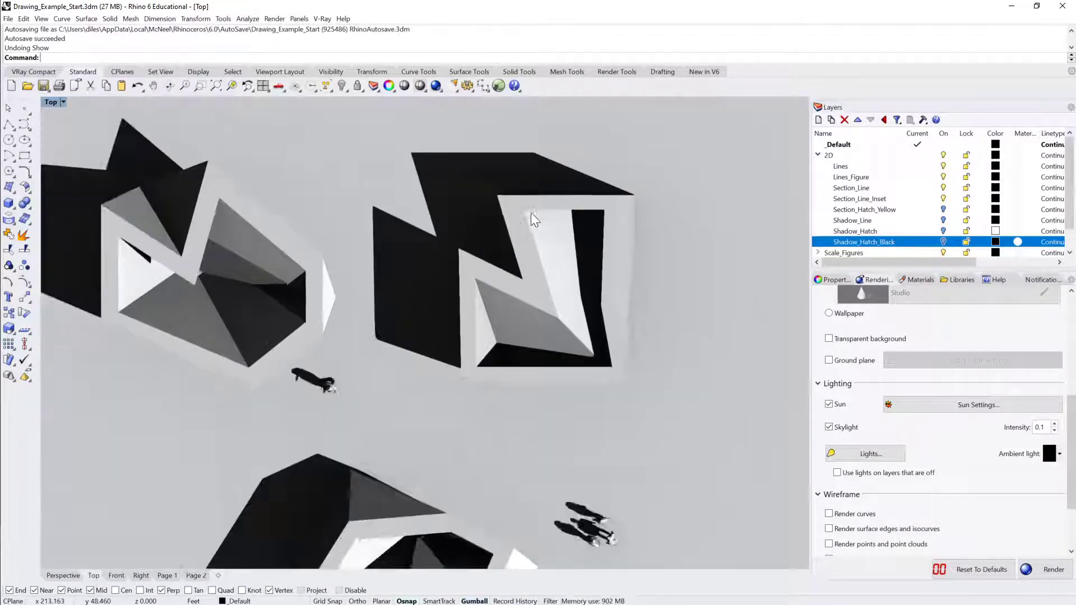
scroll(526, 240, down, 5)
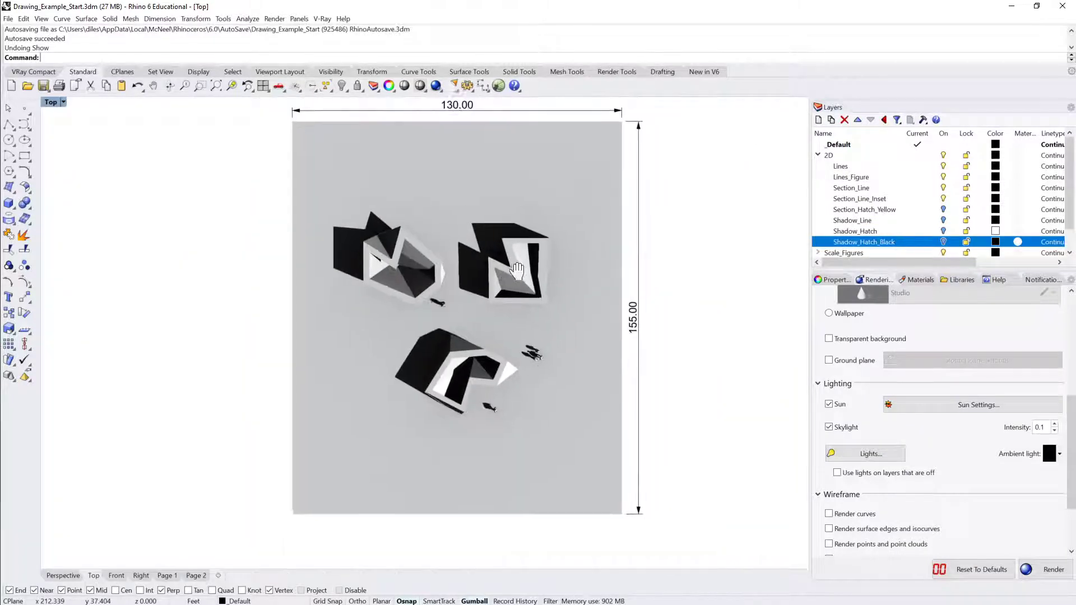
scroll(513, 257, up, 5)
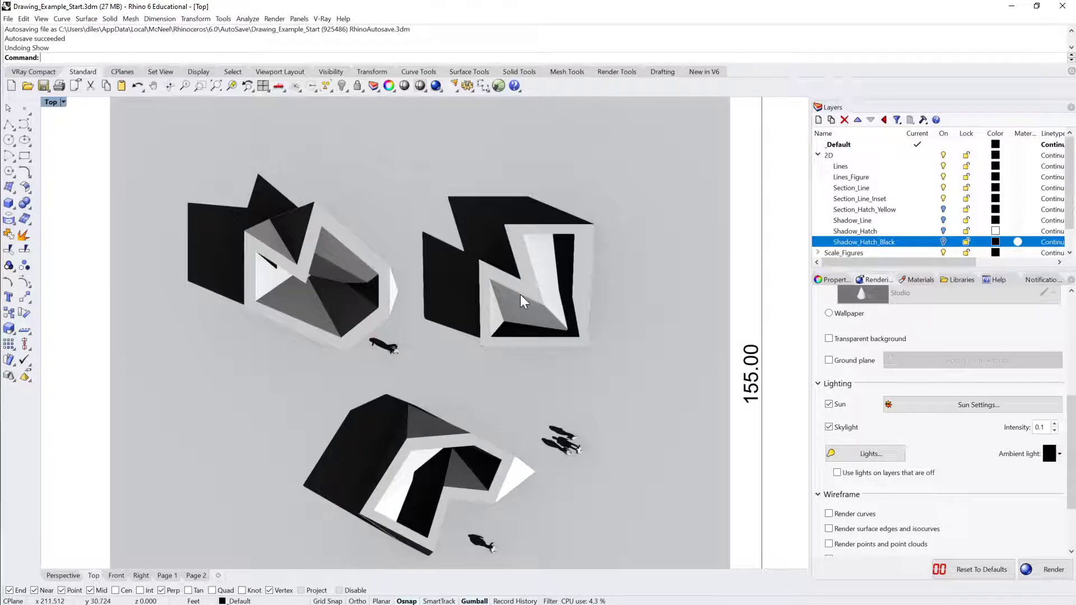
Inspect the dark facets and cast shadows inside the faceted volume beside the lone scale figure, and review the whole ground plane.
scroll(520, 294, up, 3)
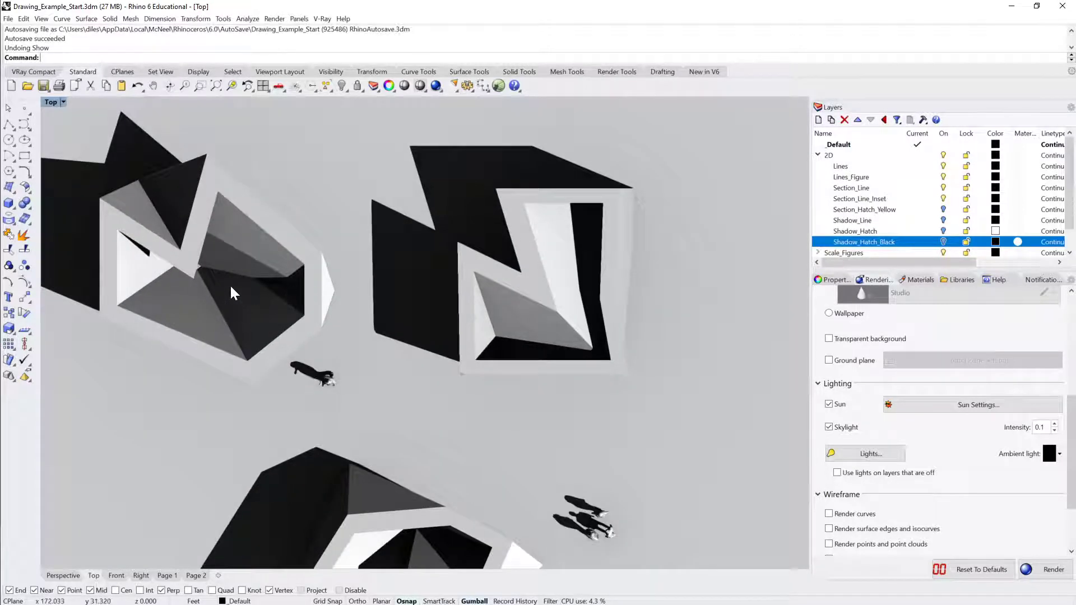
scroll(319, 284, up, 4)
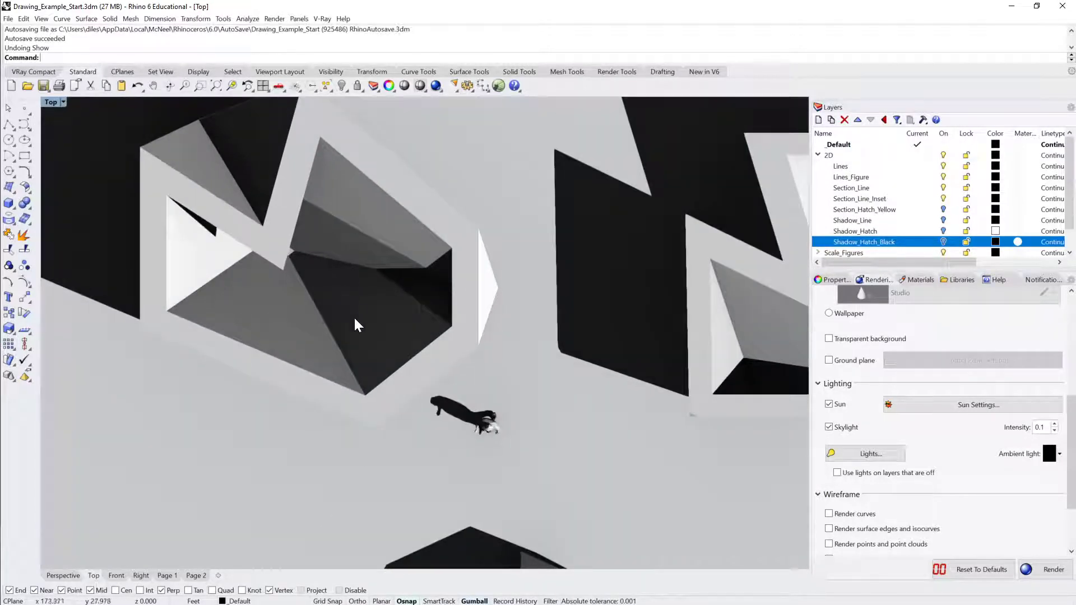
scroll(355, 319, up, 3)
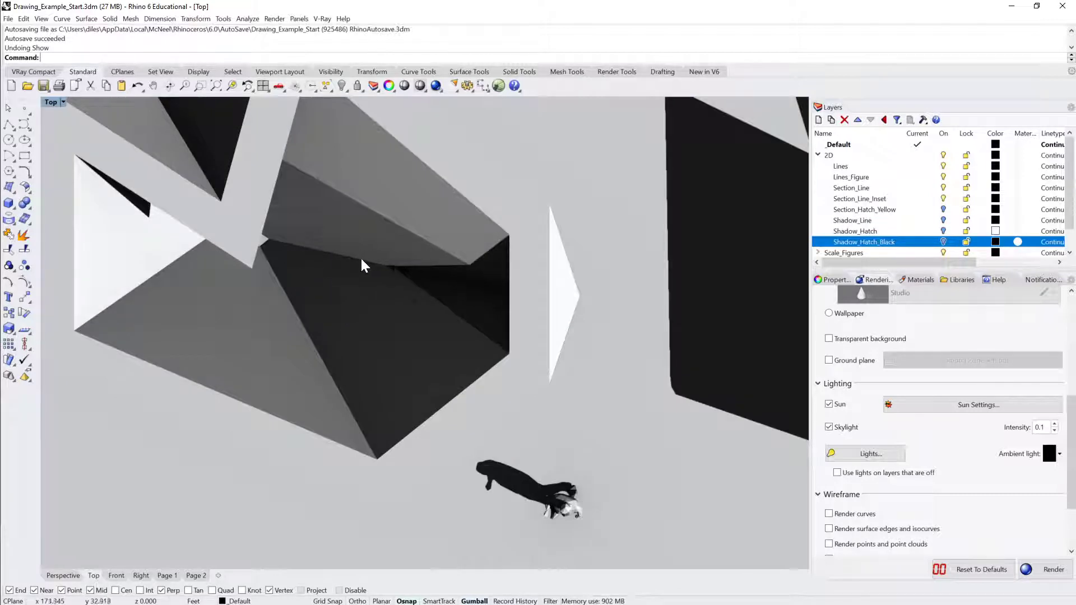
scroll(330, 289, down, 4)
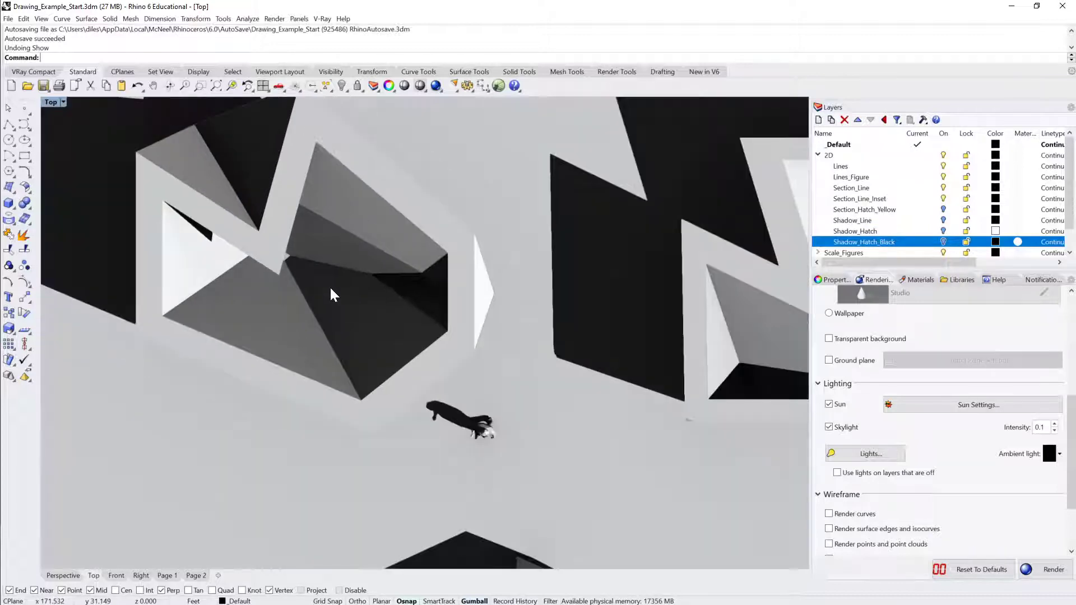
scroll(330, 295, down, 5)
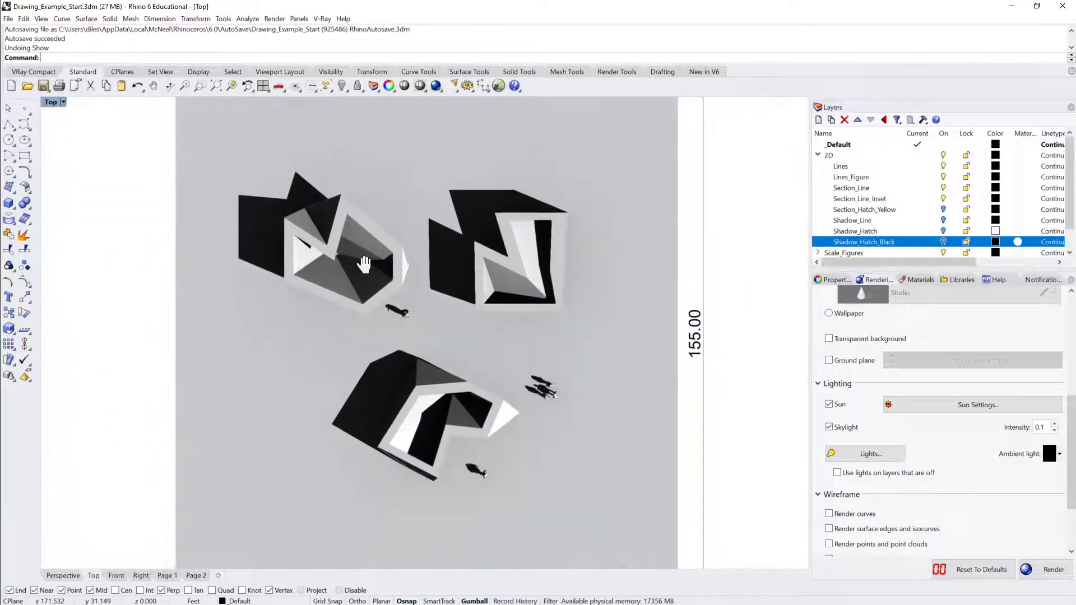
right_drag(361, 254, 425, 293)
scroll(382, 268, down, 4)
scroll(401, 281, up, 2)
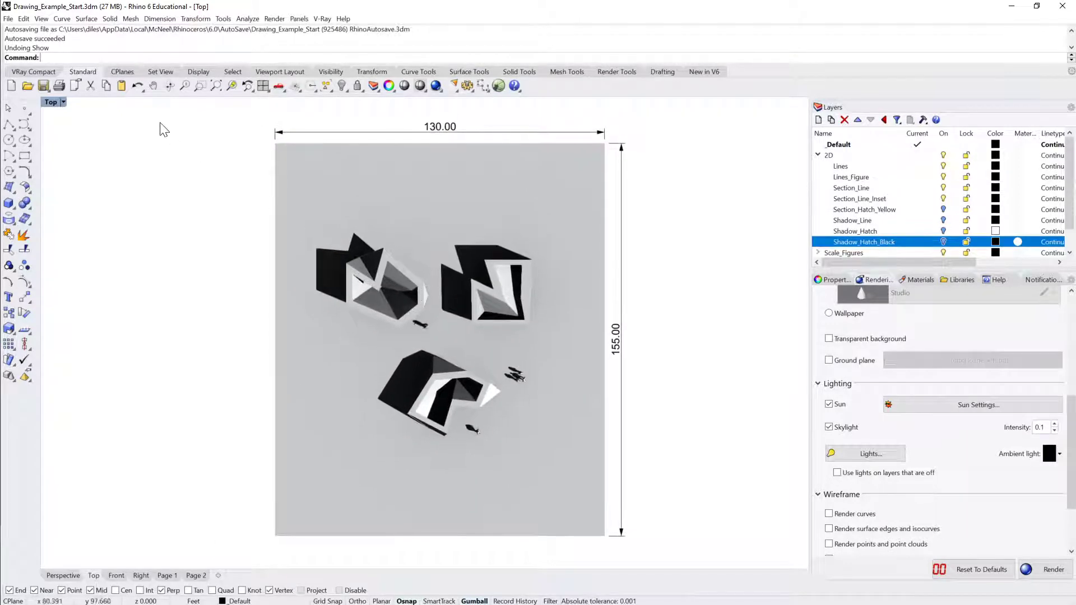
Set the Rendered display mode's Shadow Color to Red.
click(63, 103)
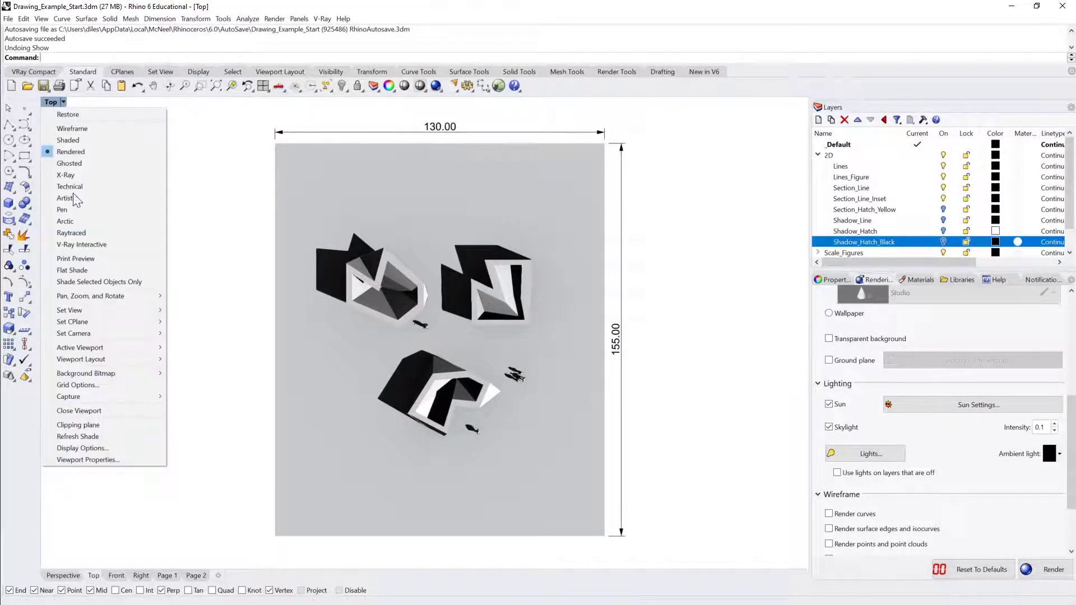
click(82, 450)
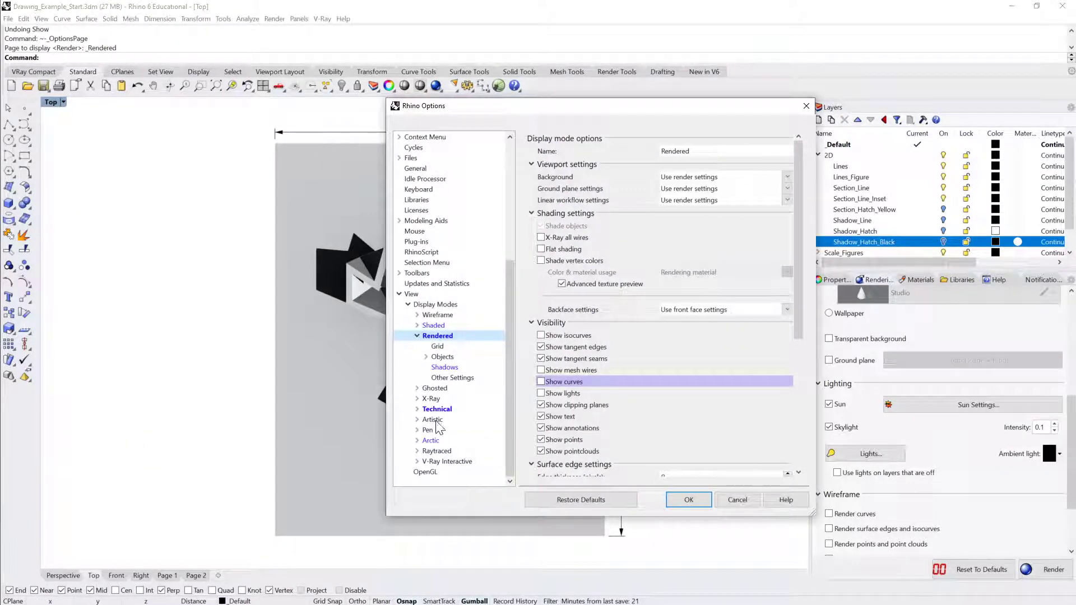
click(452, 369)
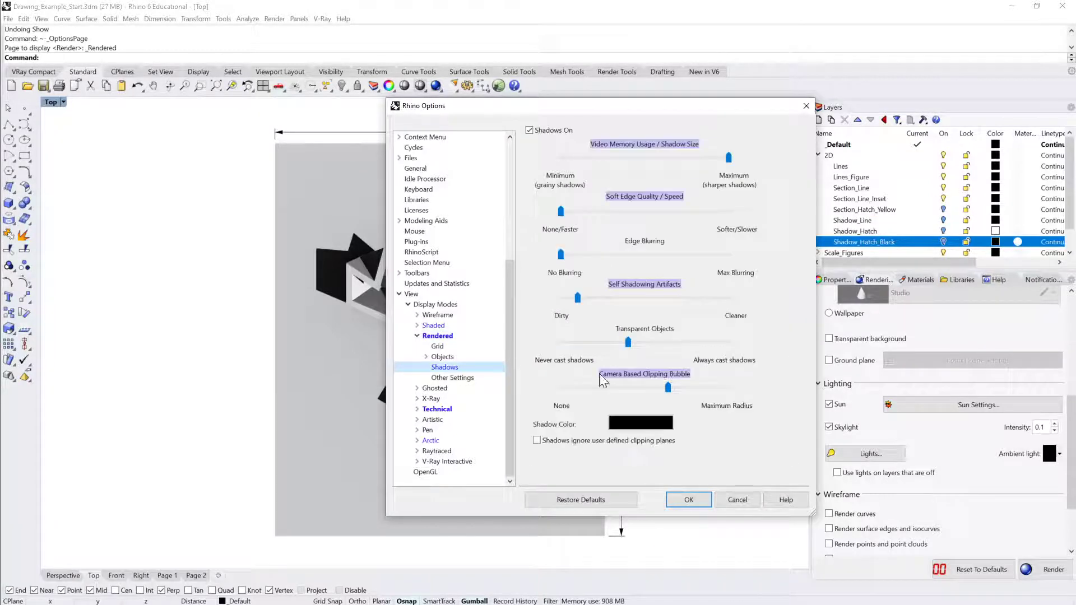
click(640, 423)
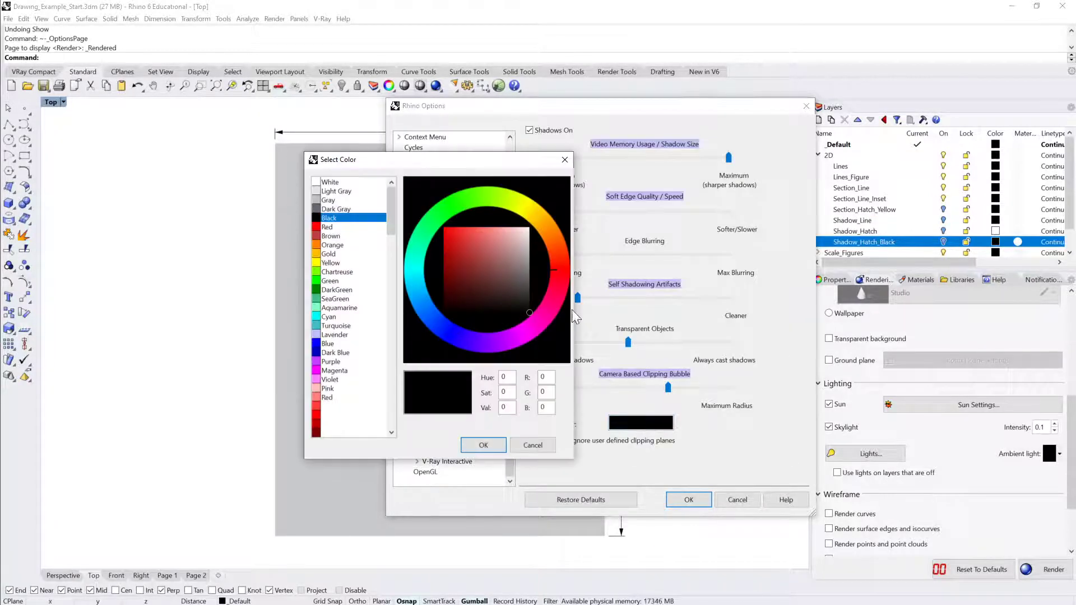
click(317, 227)
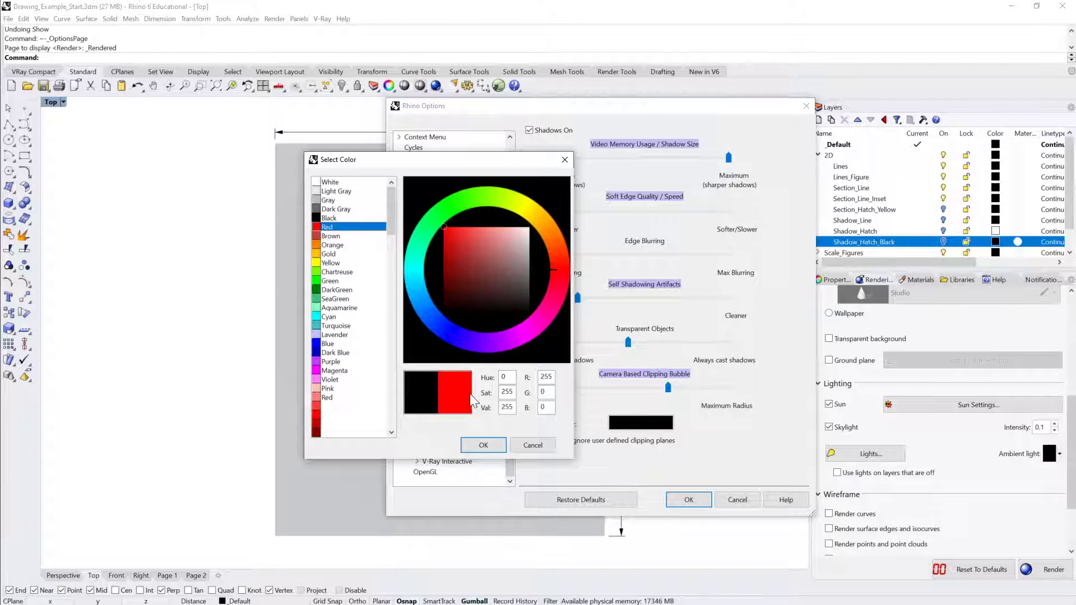
click(484, 445)
click(684, 499)
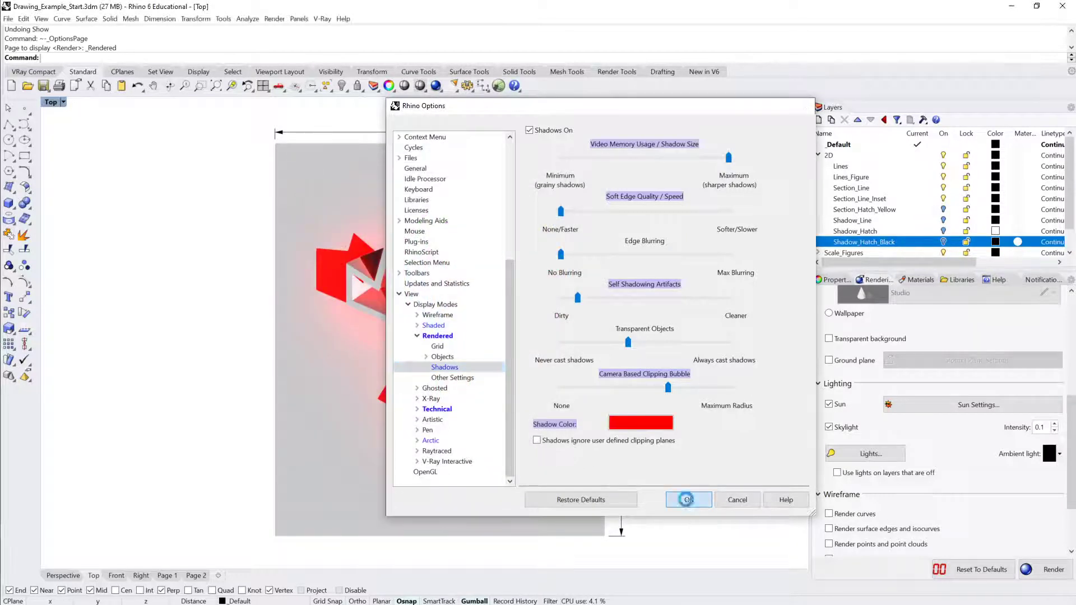
Examine the red sun shadows, the soft glow around the volumes and the shading on their facets.
right_drag(515, 392, 549, 391)
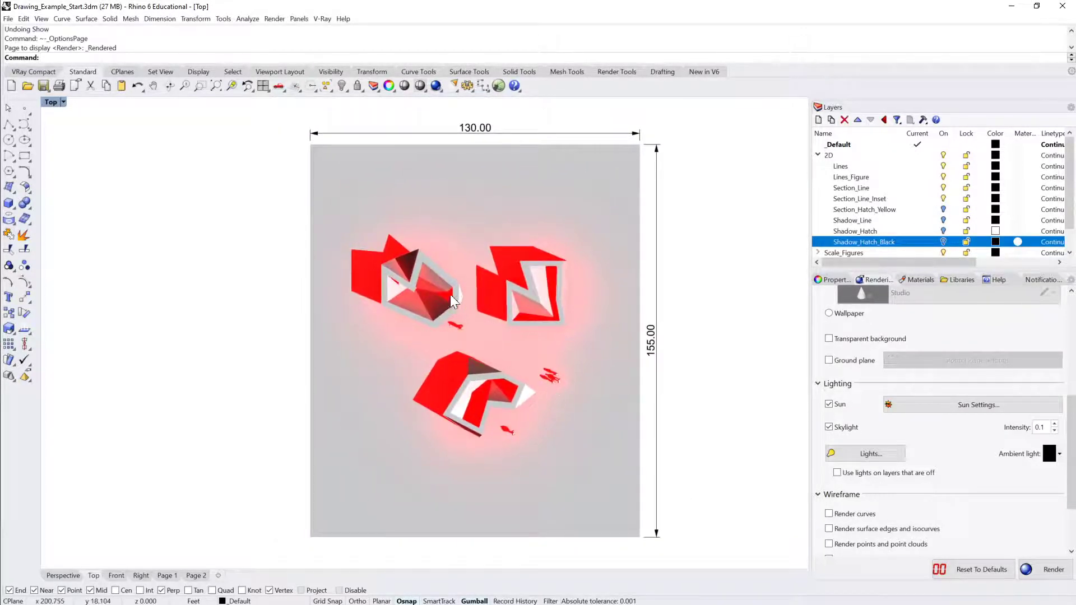
scroll(449, 294, up, 2)
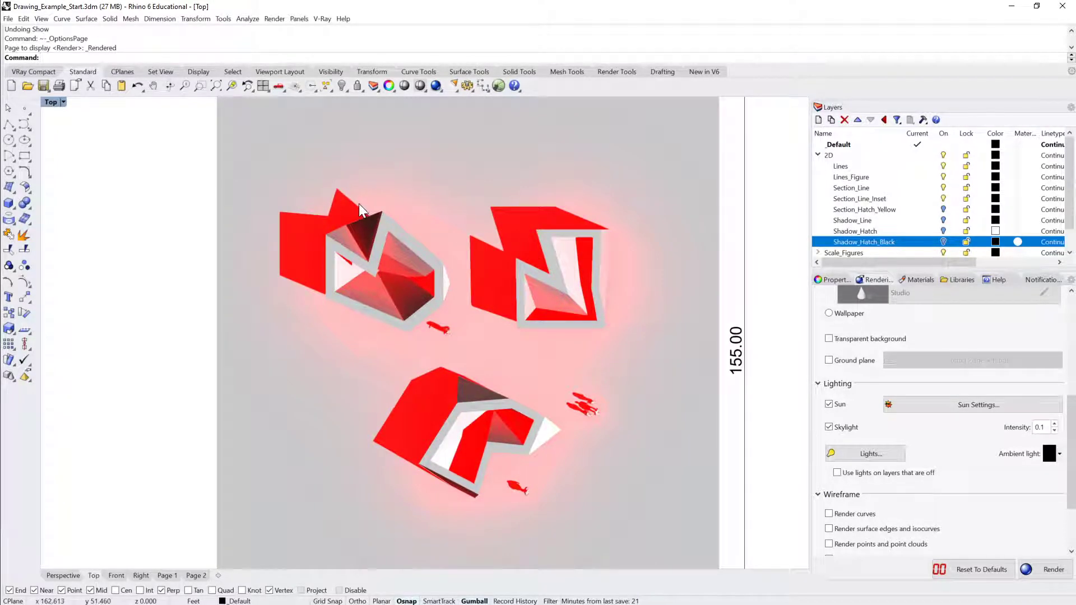
scroll(404, 291, up, 3)
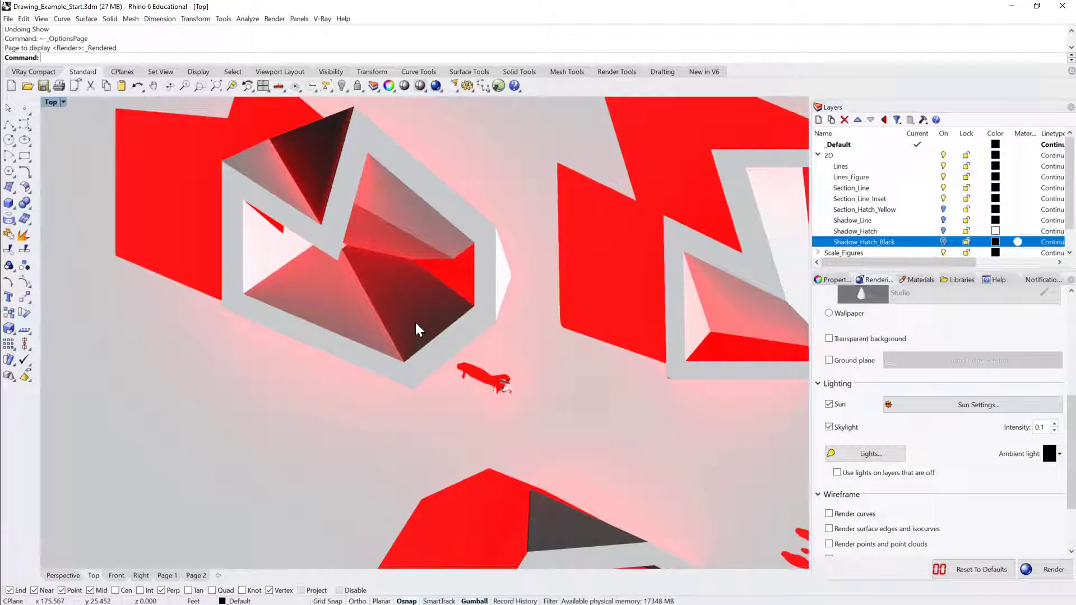
scroll(534, 338, down, 4)
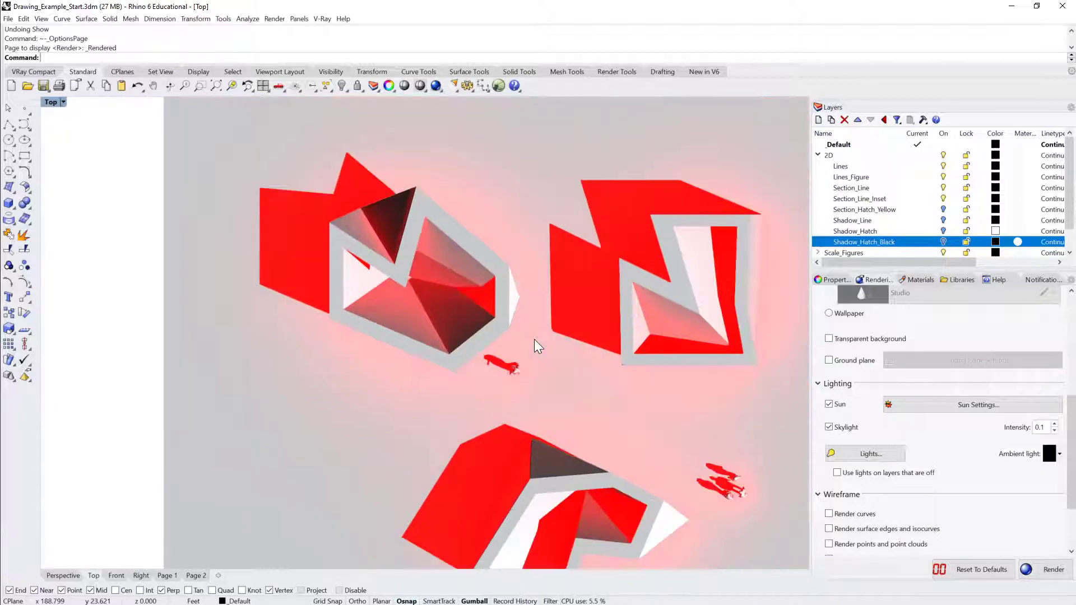
right_drag(551, 357, 519, 322)
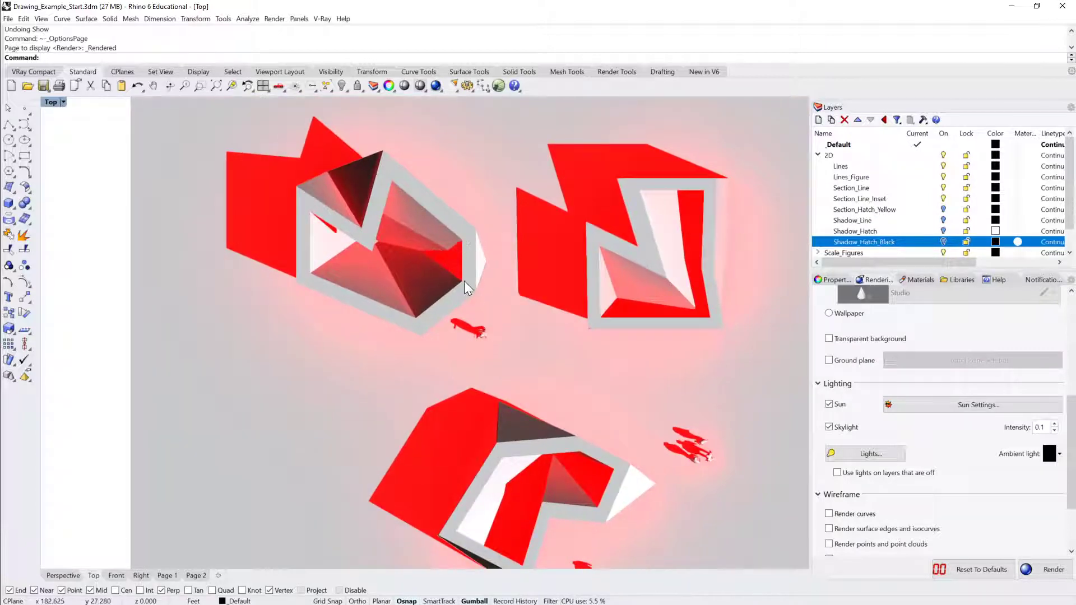
scroll(708, 352, down, 4)
right_drag(707, 352, 635, 306)
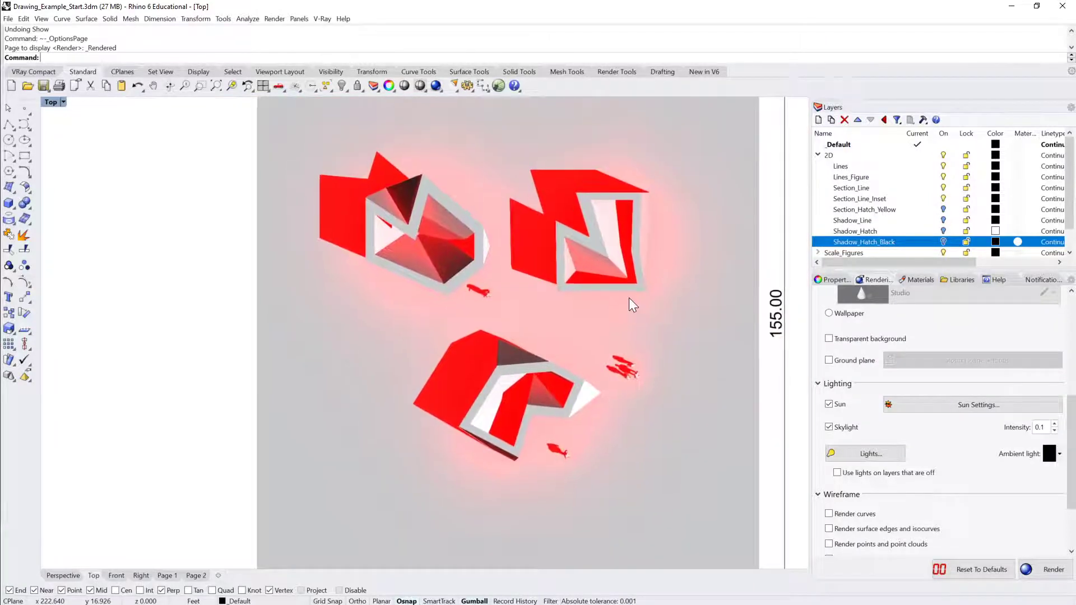
scroll(628, 297, up, 4)
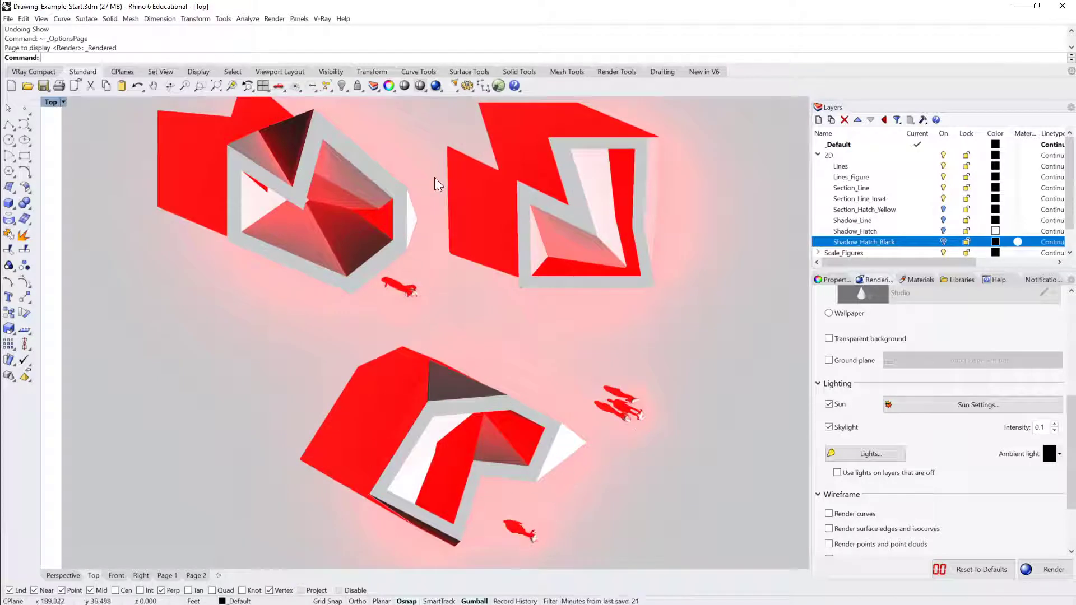
scroll(448, 224, down, 2)
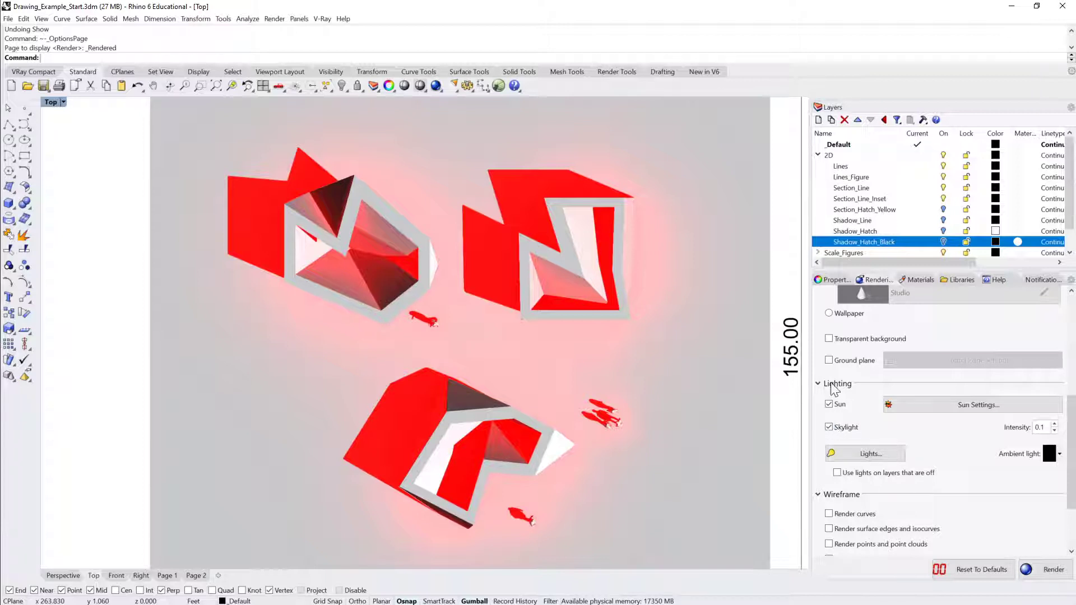
Toggle Skylight to compare its effect on the red shadows, leave it off, and check the shadow edges up close.
click(829, 427)
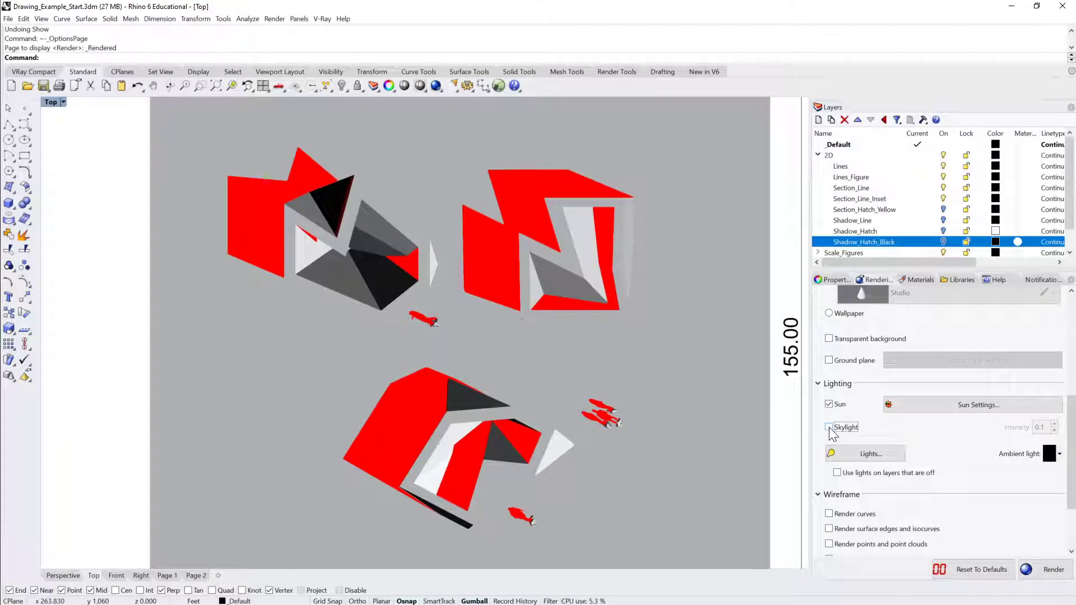
click(828, 428)
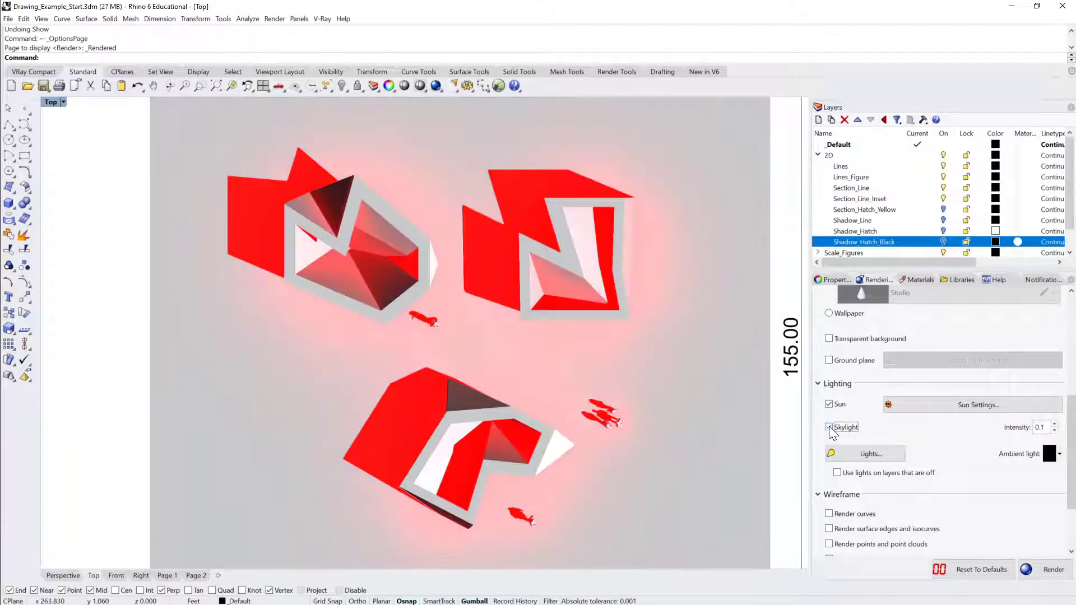
click(829, 427)
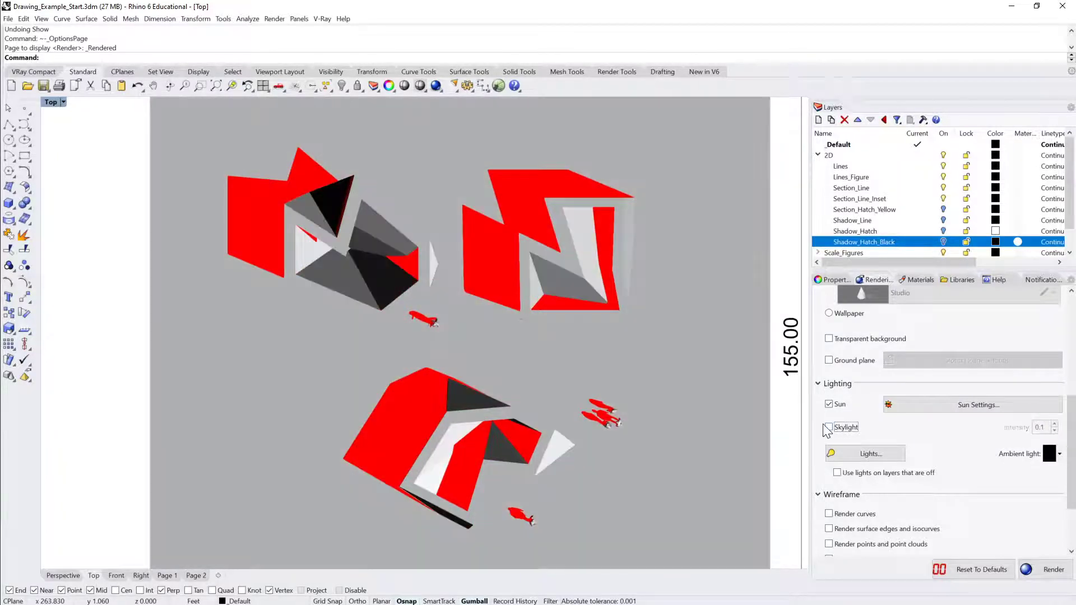
scroll(587, 187, up, 5)
scroll(593, 221, down, 5)
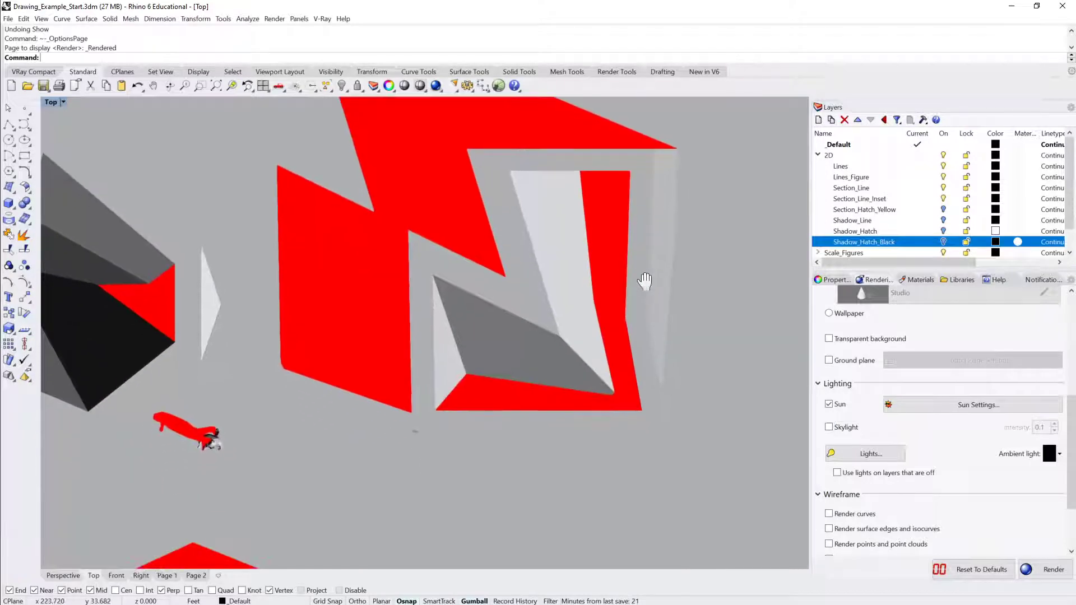
Examine where the upper faces of the three volumes meet the gray ground surface, up close and across the whole plane.
scroll(495, 222, down, 2)
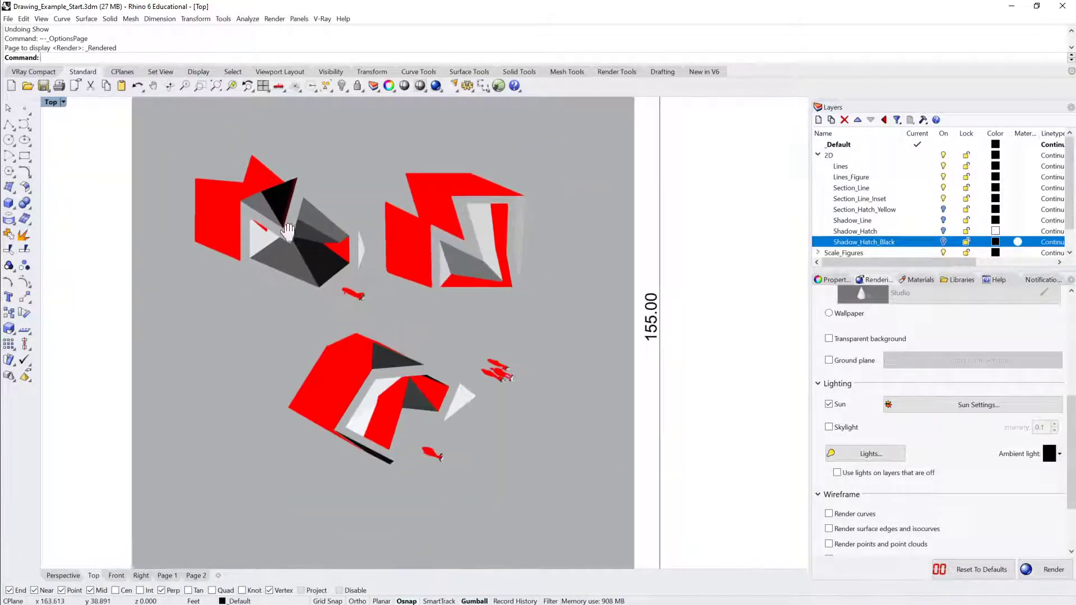
scroll(434, 238, up, 5)
scroll(605, 269, up, 2)
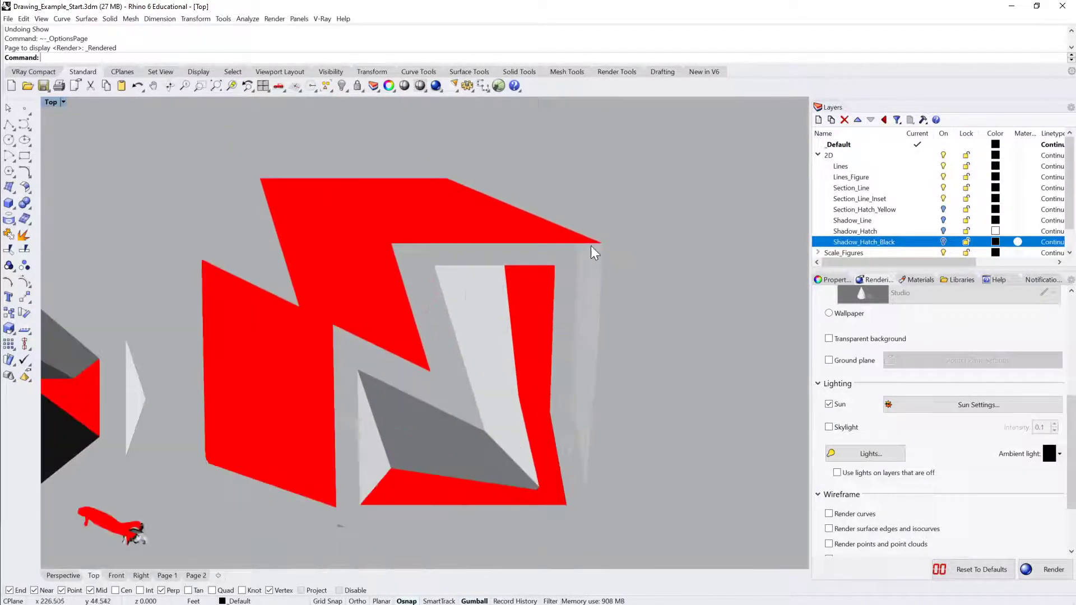
scroll(590, 428, down, 3)
scroll(614, 425, down, 3)
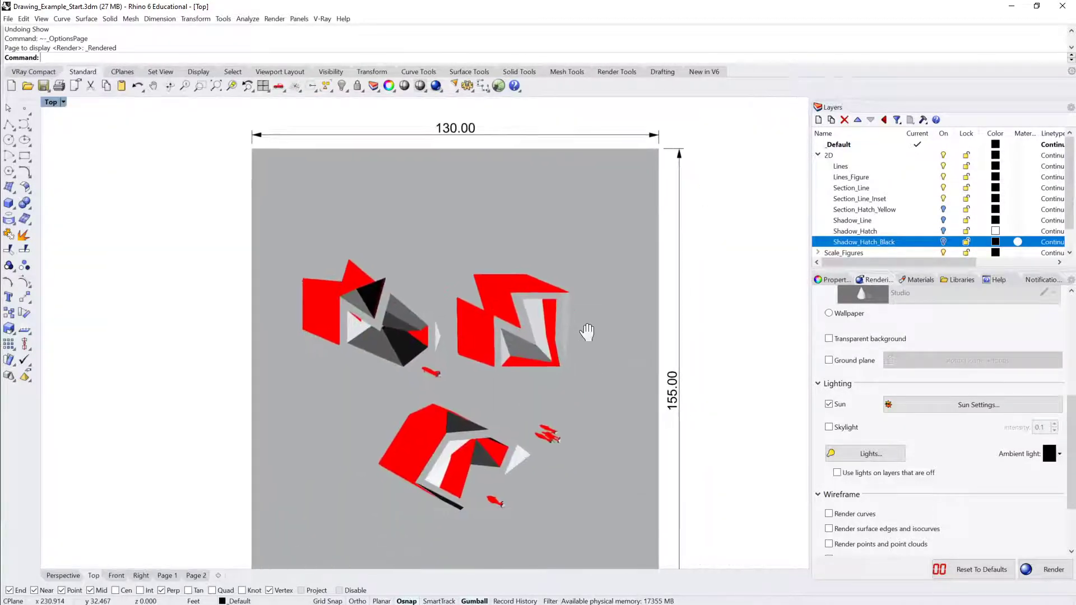
Delete the ground surface to compare the volumes and shadows without it, and undo the deletion.
click(607, 291)
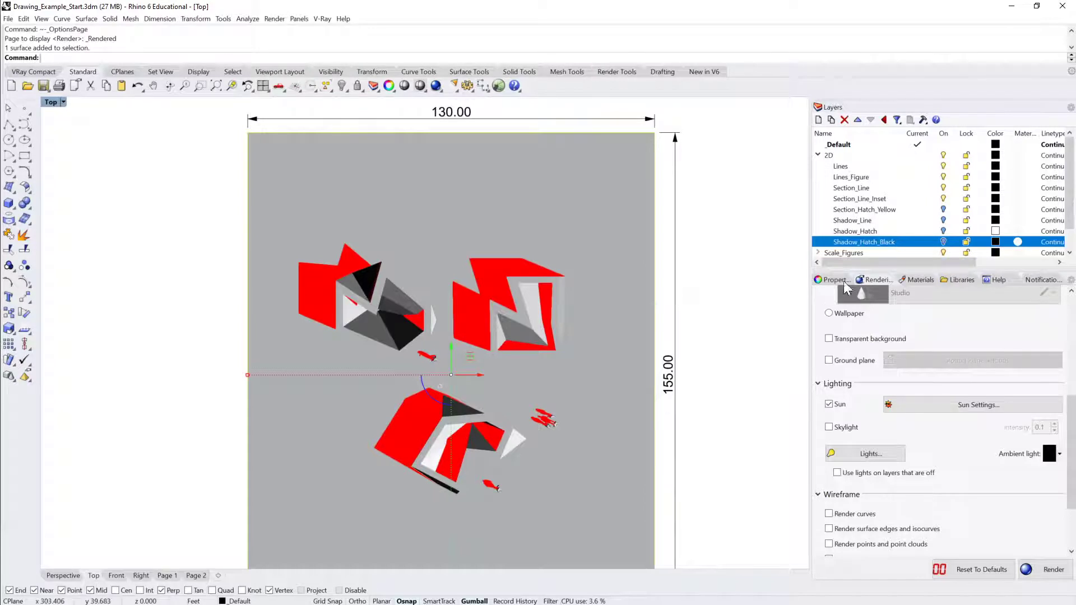
key(Delete)
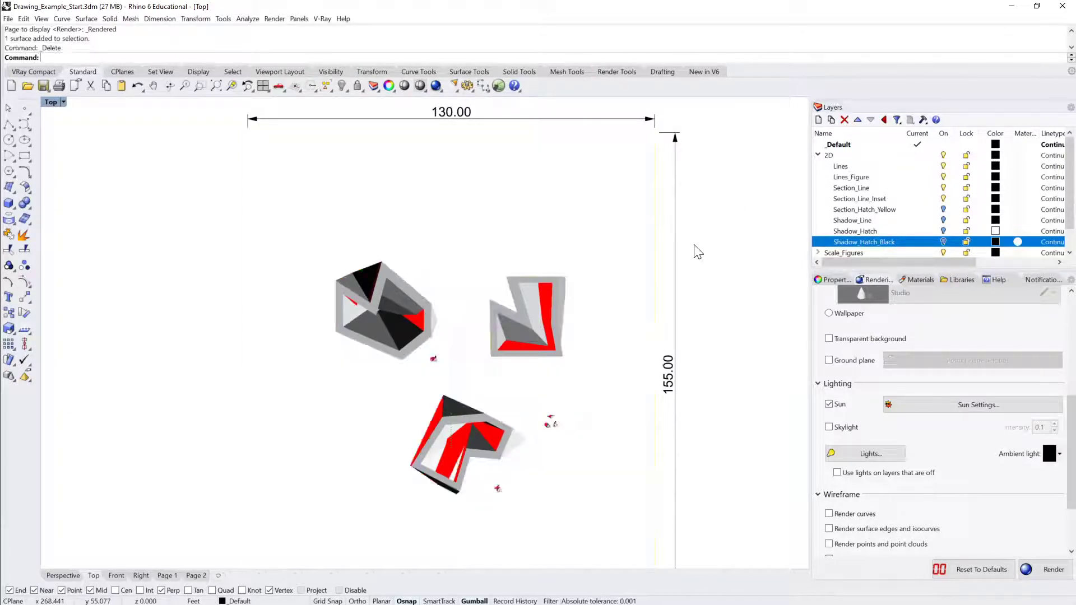
key(ctrl+z)
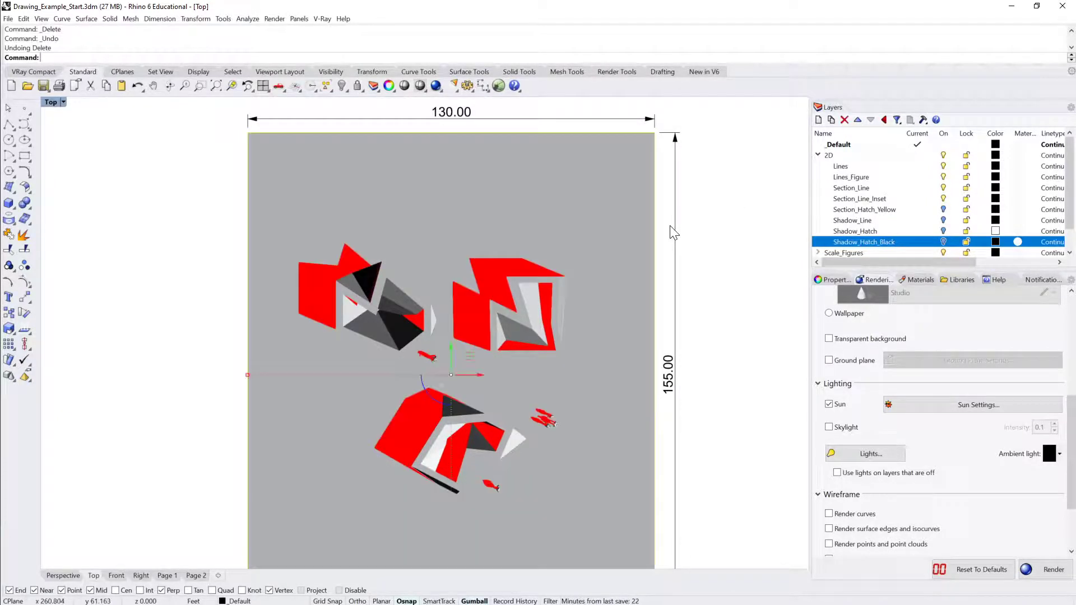
click(651, 232)
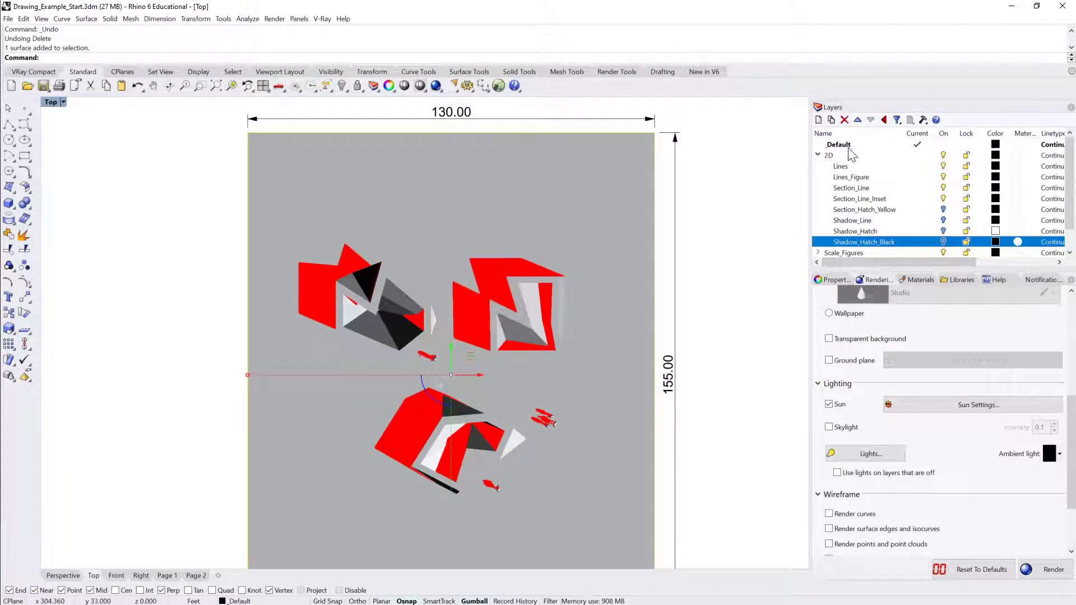
click(830, 280)
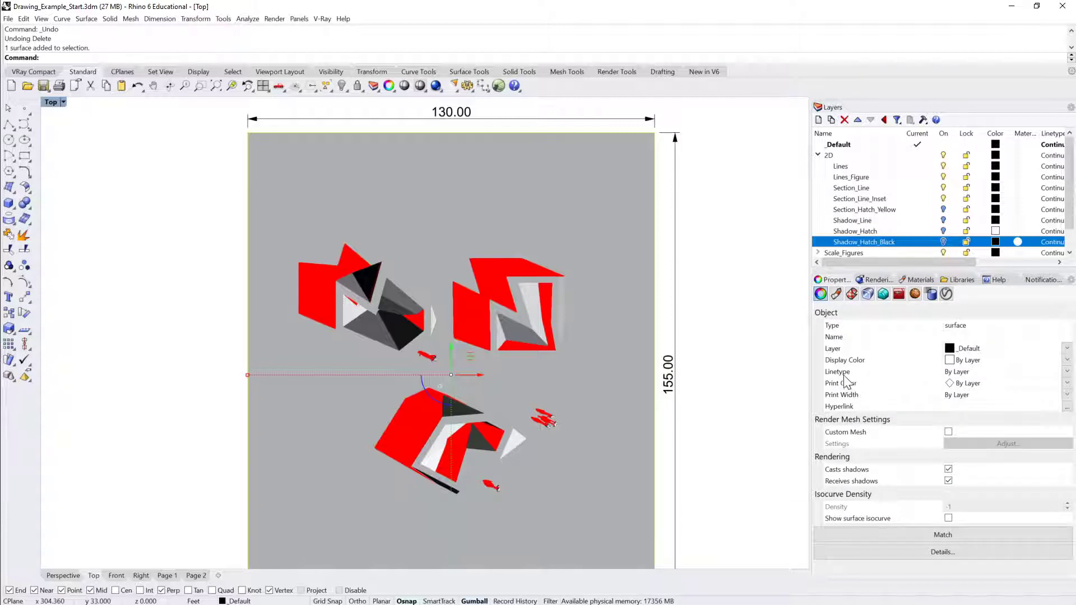
click(953, 361)
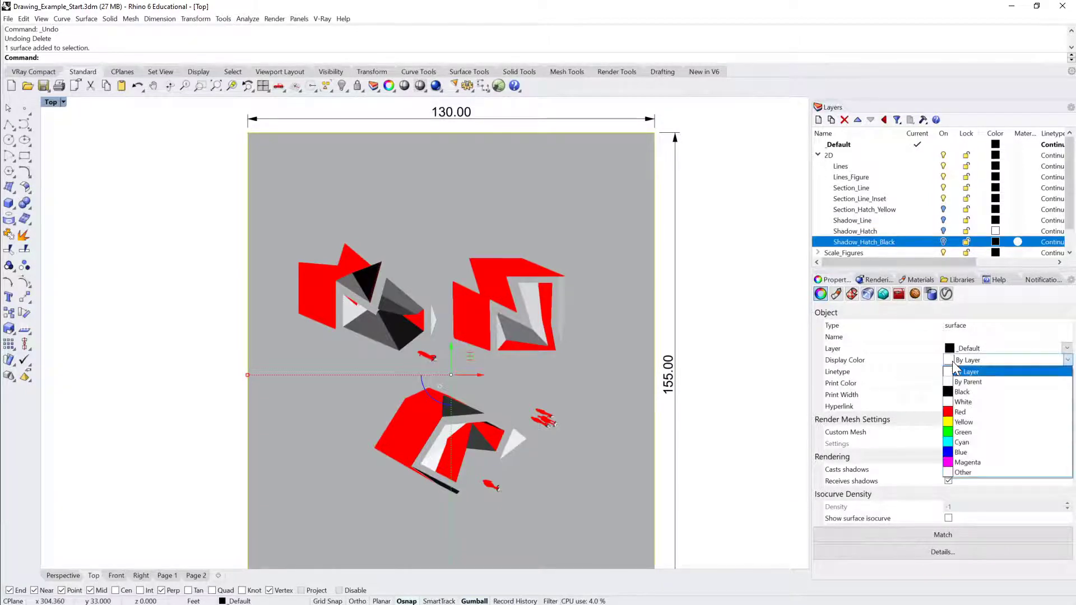
key(Escape)
key(Escape)
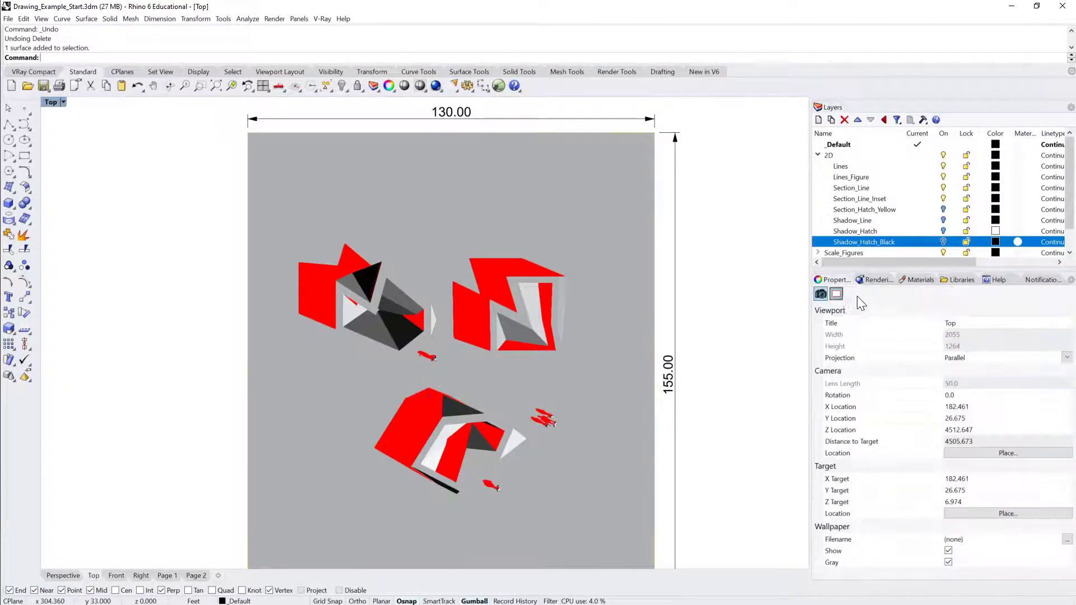
Assign the ground surface a new Custom material colored with the darkest Tan swatch, RGB 139, 121, 94.
click(608, 303)
click(836, 293)
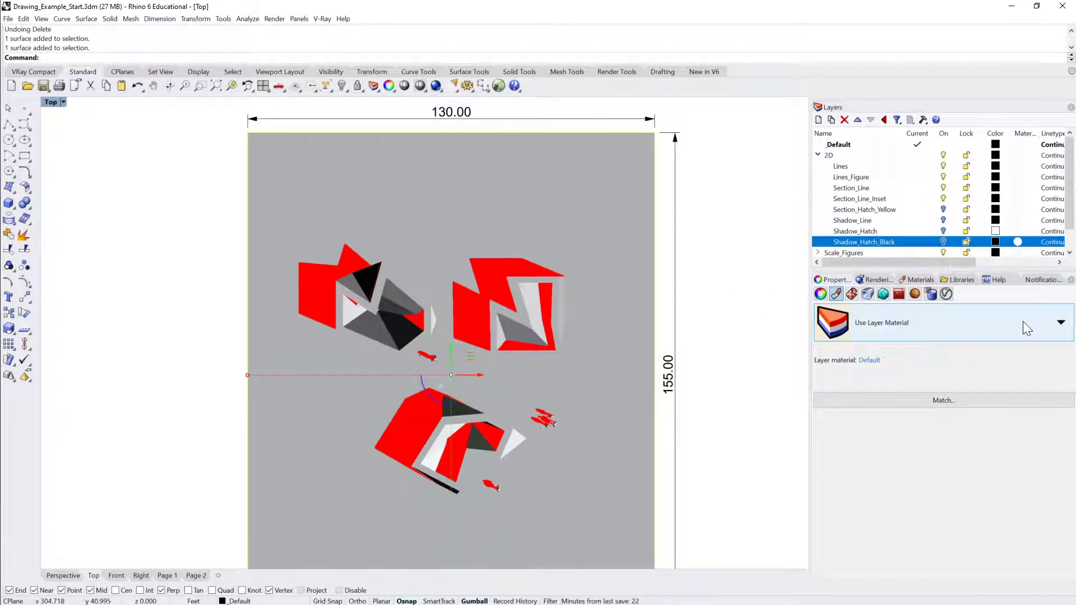
click(1023, 323)
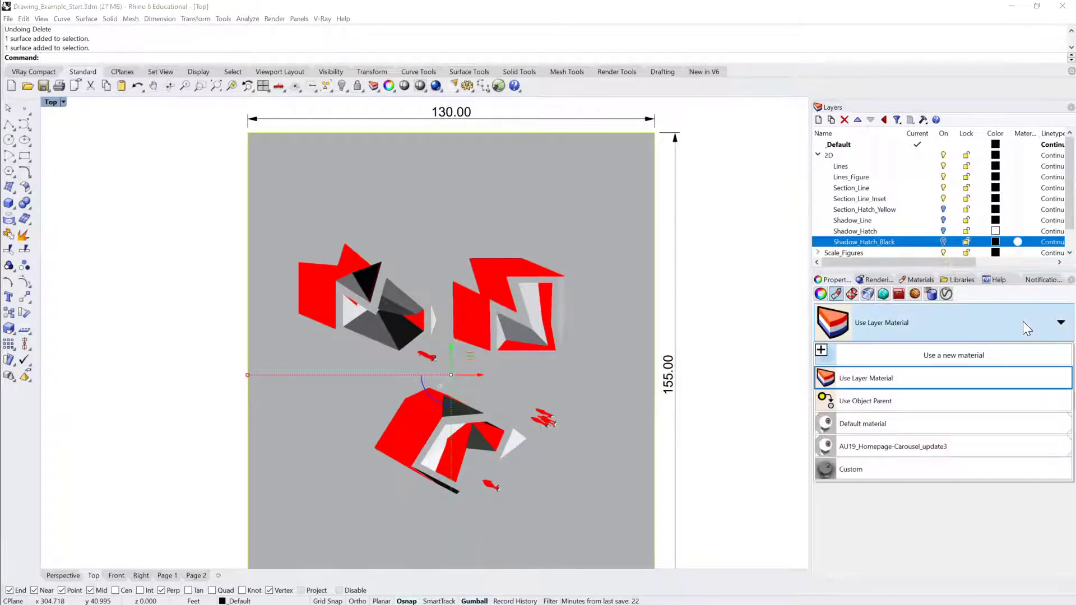
click(821, 351)
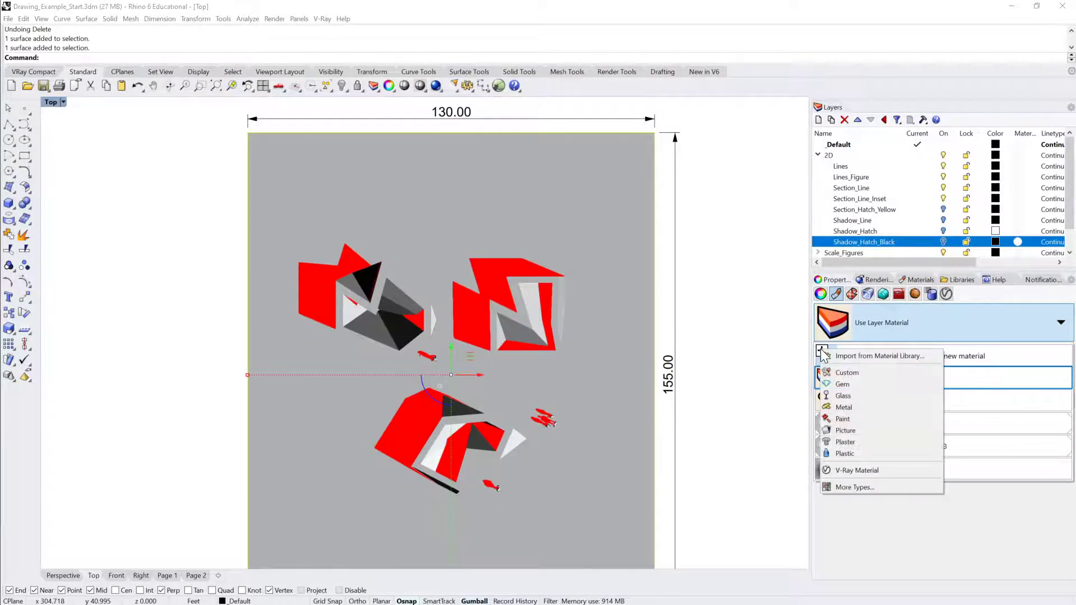
click(840, 373)
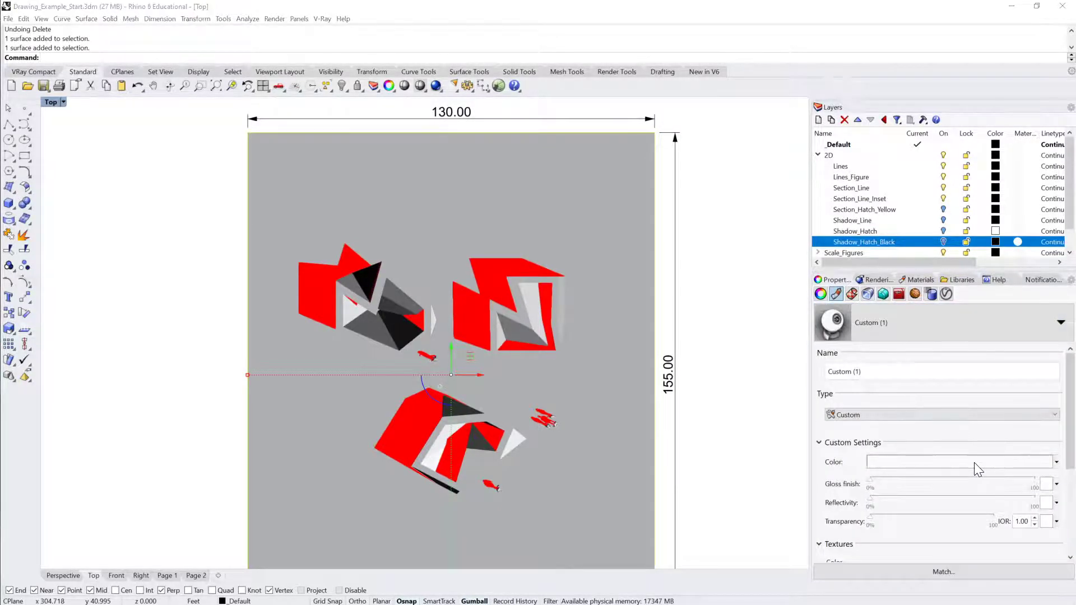
click(973, 462)
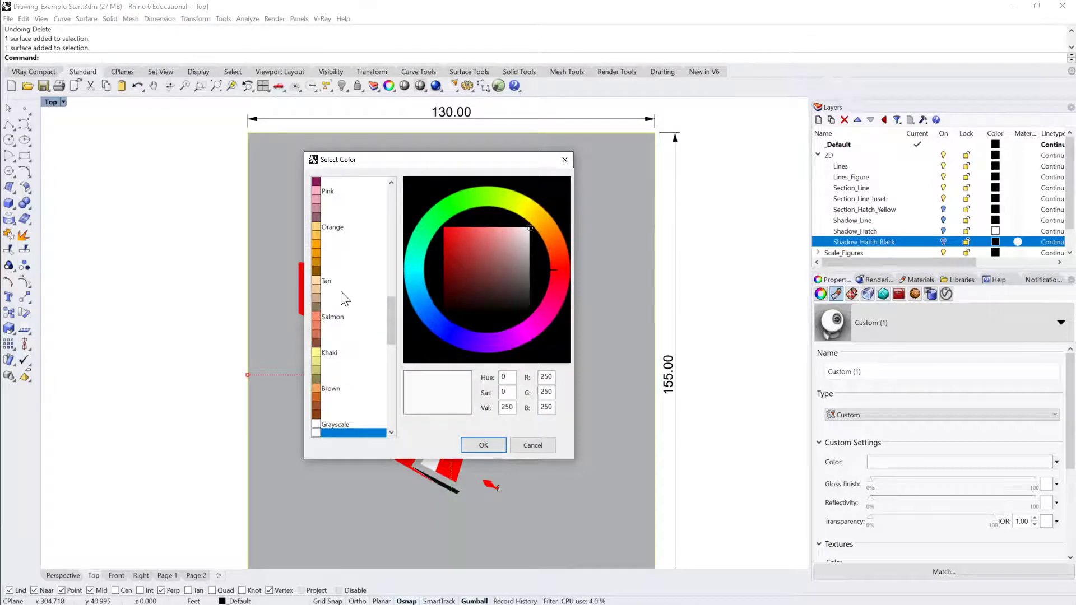
click(317, 306)
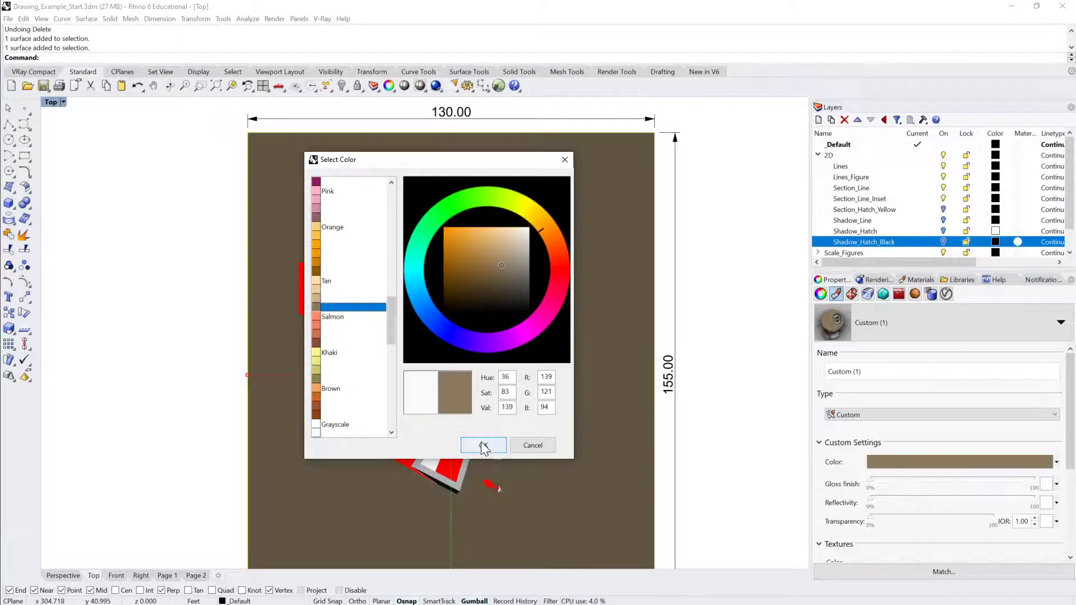
click(483, 445)
Inspect the volumes' edges and red shadows against the brown ground up close, deselect the surface, and review the whole plane.
scroll(633, 230, up, 8)
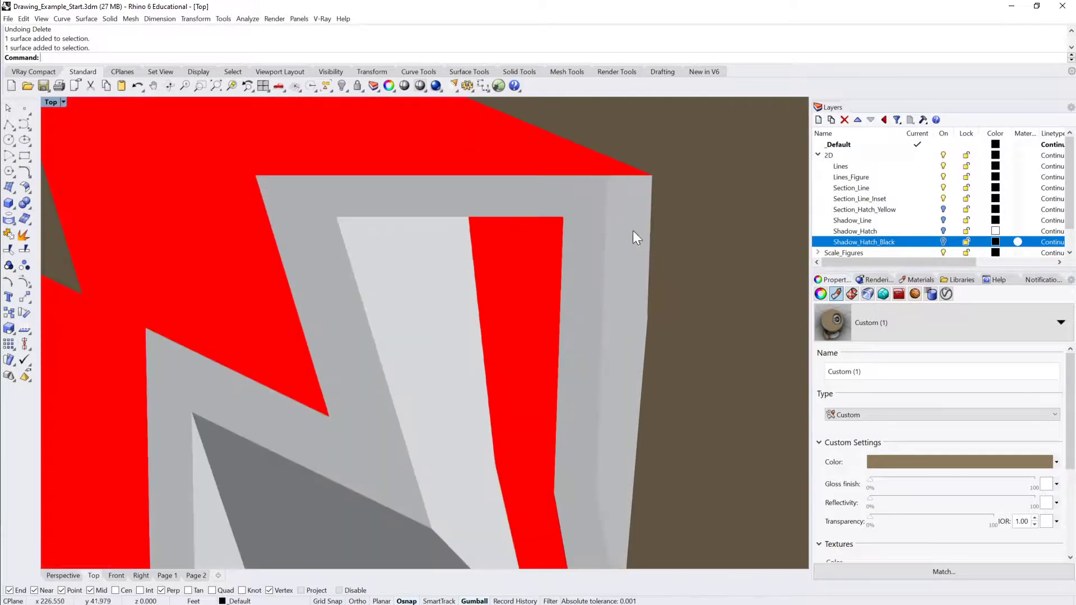
scroll(598, 235, down, 6)
scroll(593, 211, up, 3)
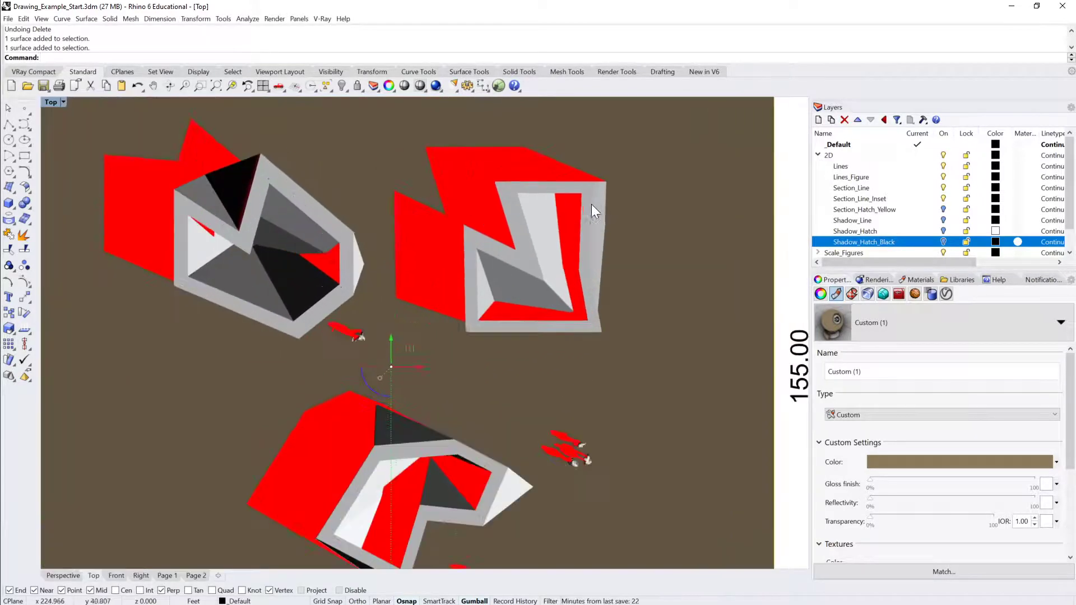
scroll(601, 242, down, 5)
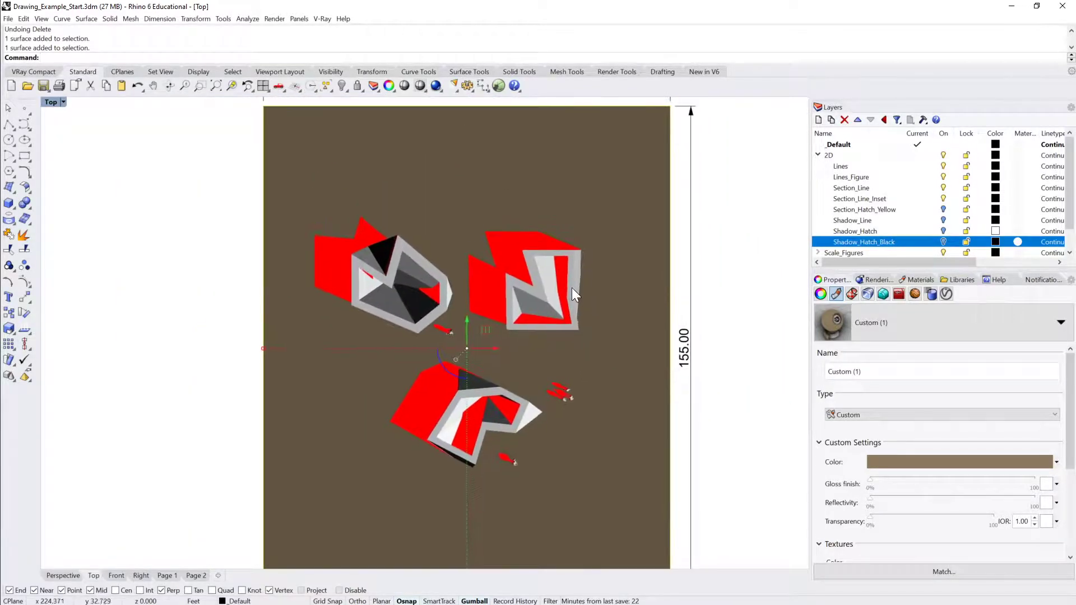
right_drag(571, 288, 631, 299)
scroll(553, 280, up, 4)
scroll(571, 299, down, 2)
click(667, 279)
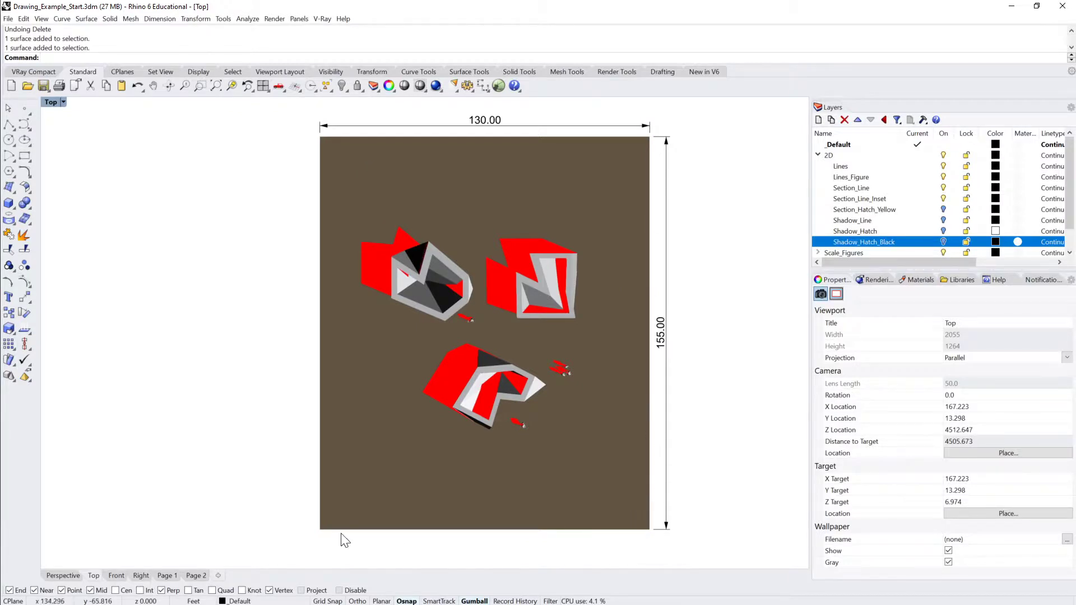
right_drag(385, 284, 378, 291)
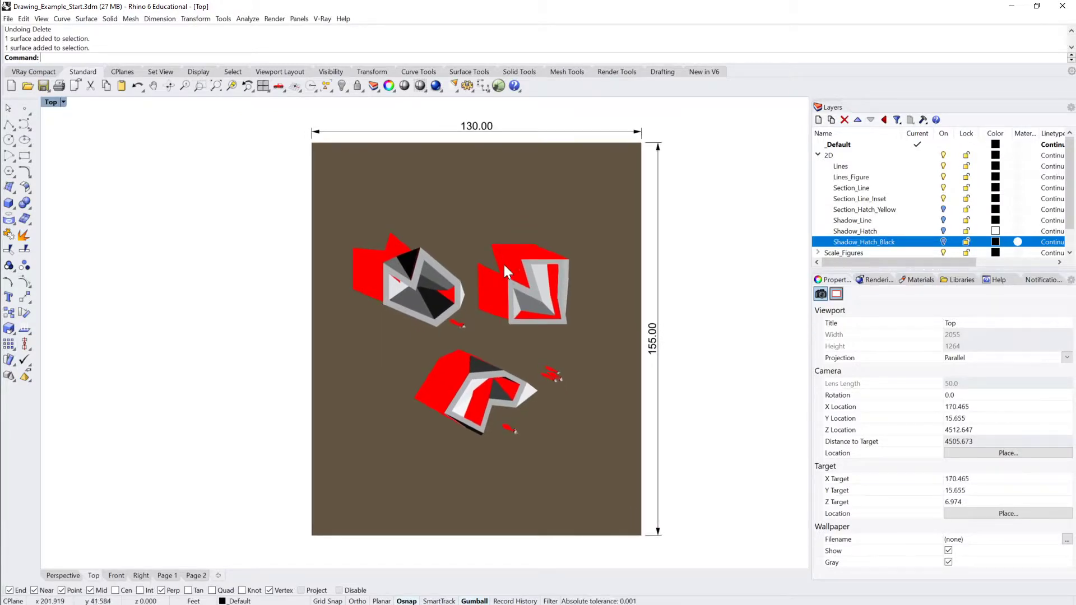
right_drag(687, 248, 680, 242)
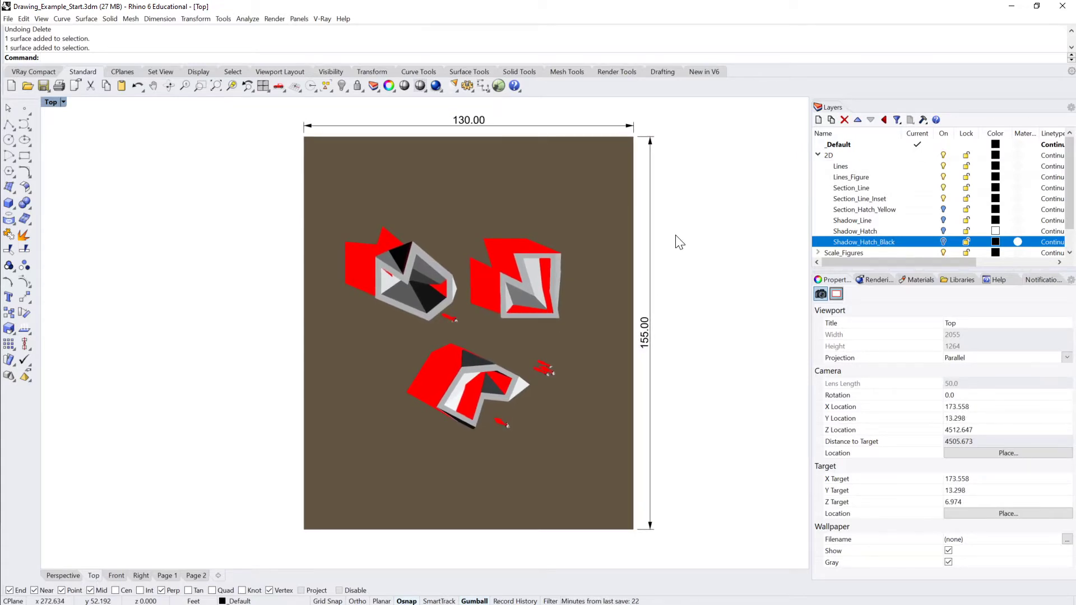